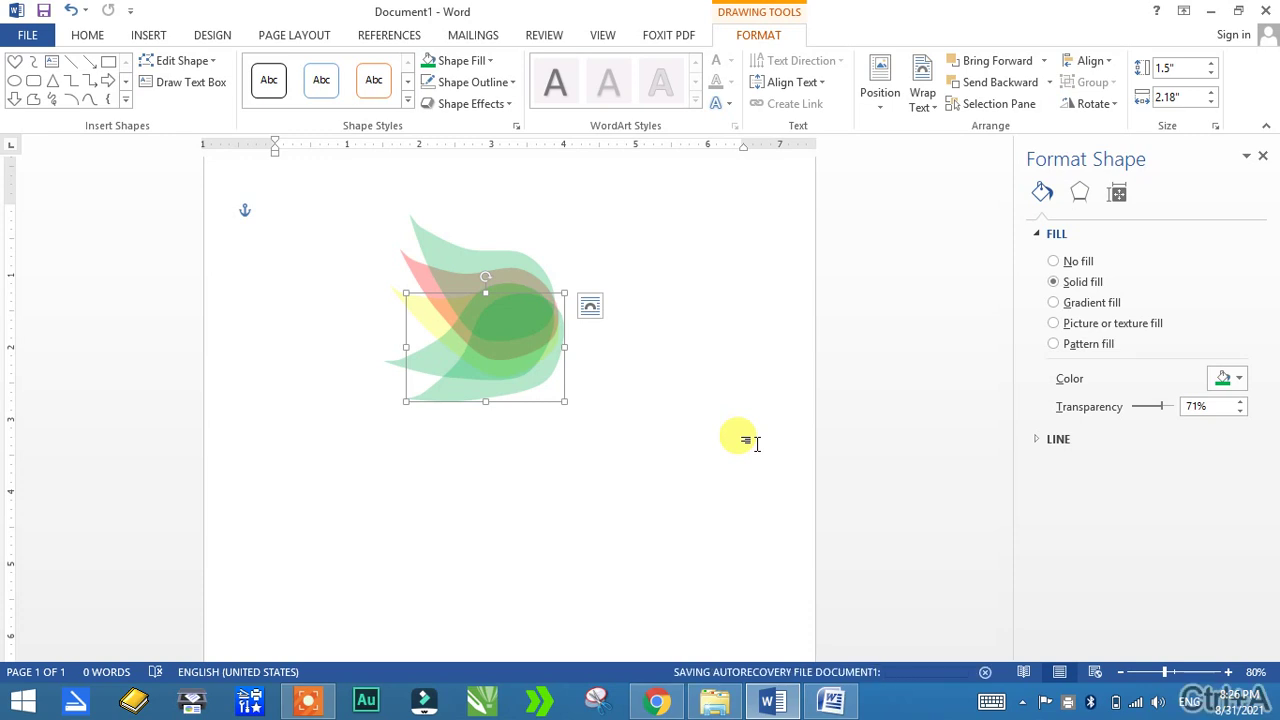
Step: Delete the grouped 71%-transparent green and red leaf shapes from the page
key(Delete)
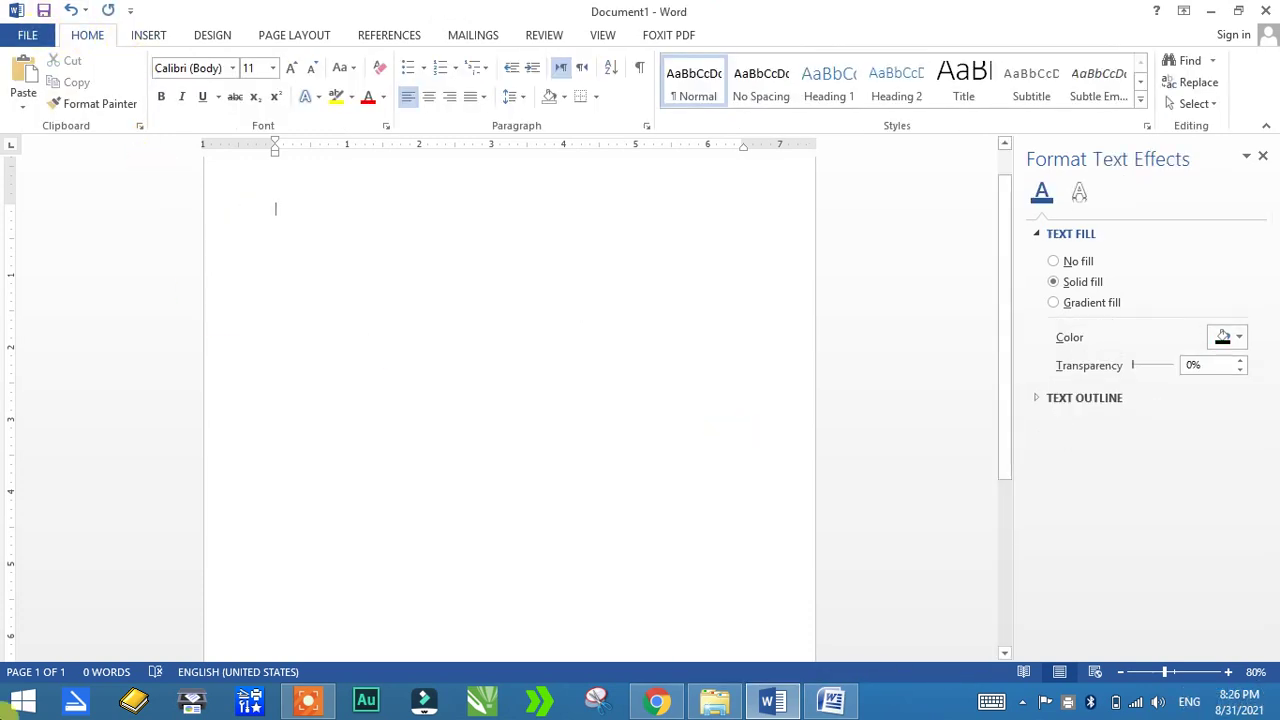
Step: Look through the File Info page and Manage Versions options, then return to editing
key(super)
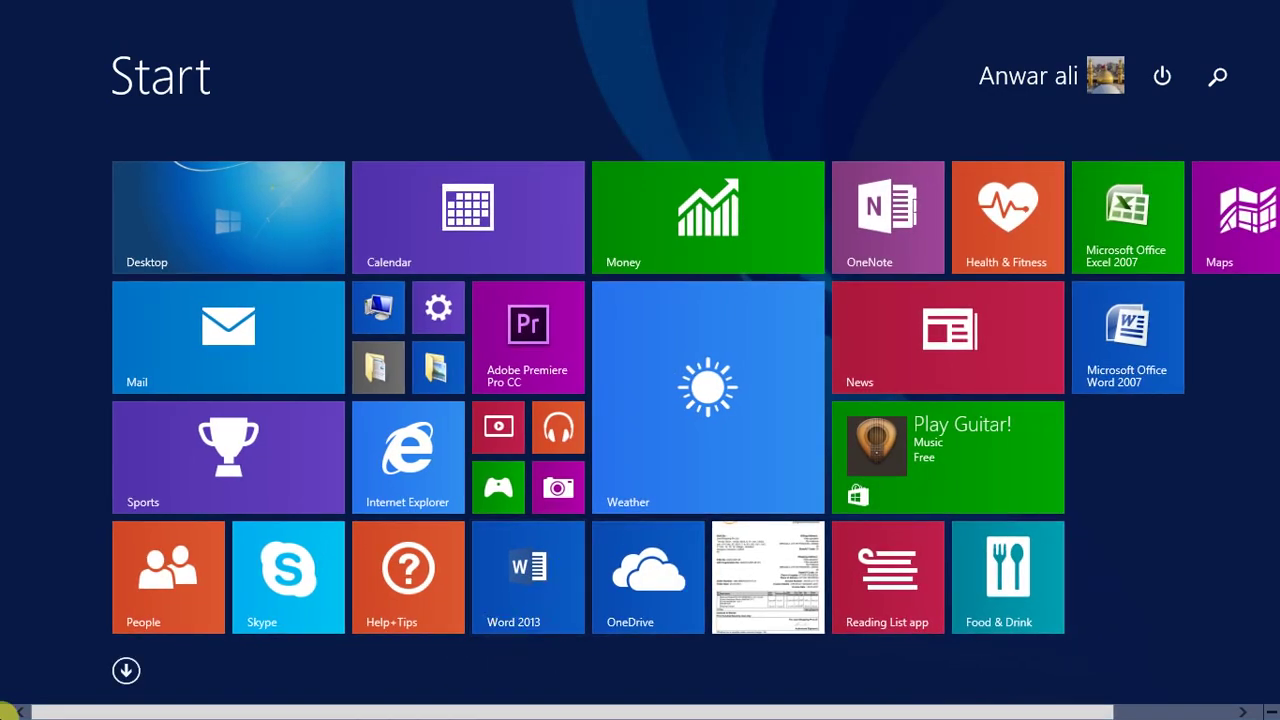
key(super)
click(28, 35)
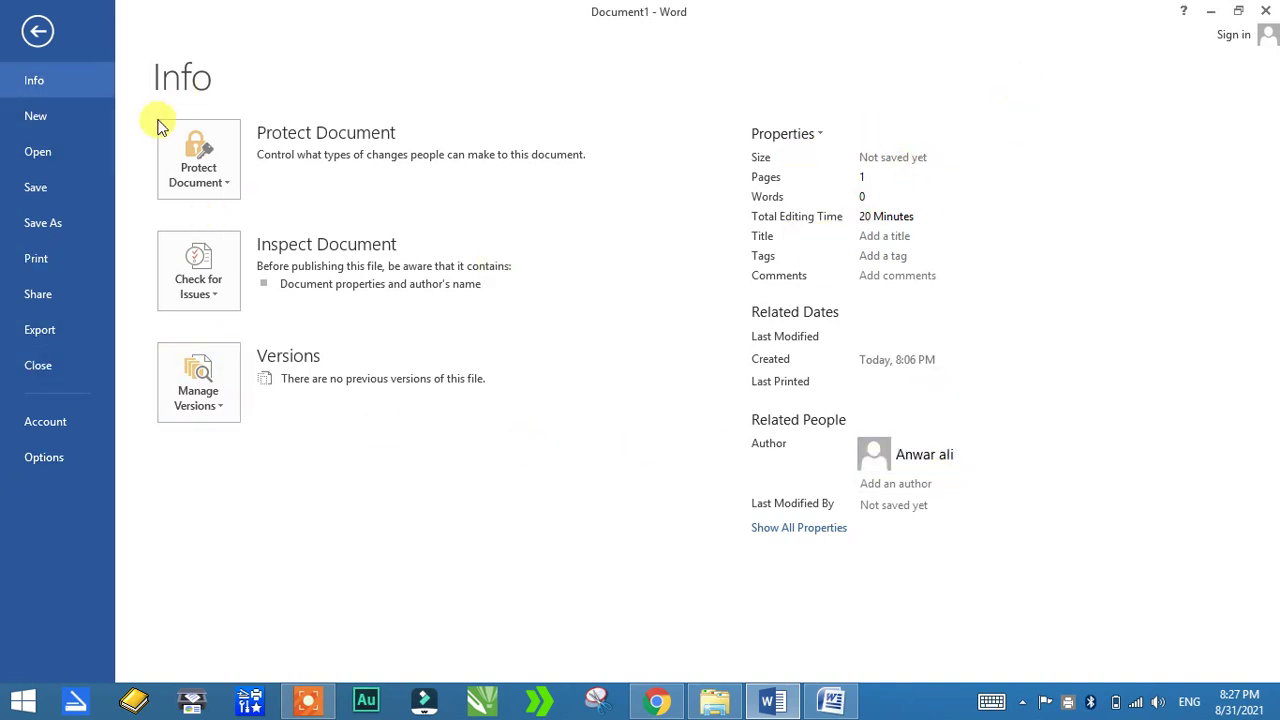
click(203, 392)
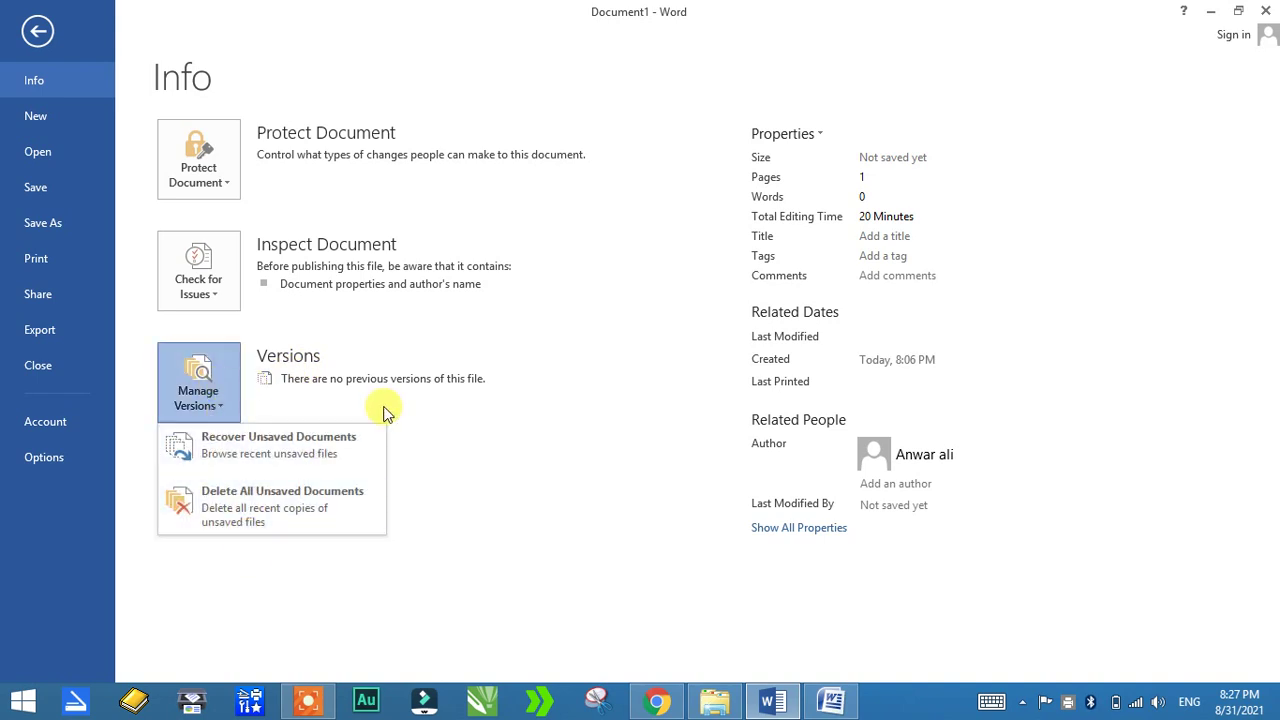
click(390, 385)
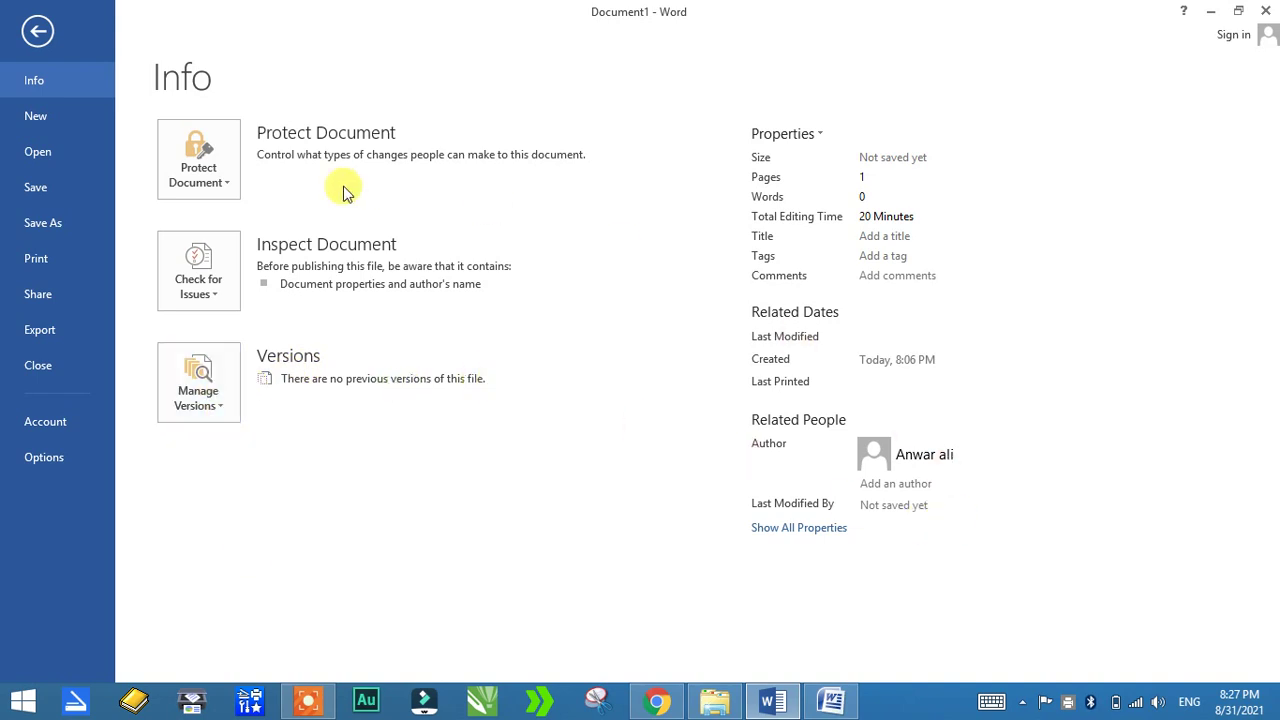
key(Escape)
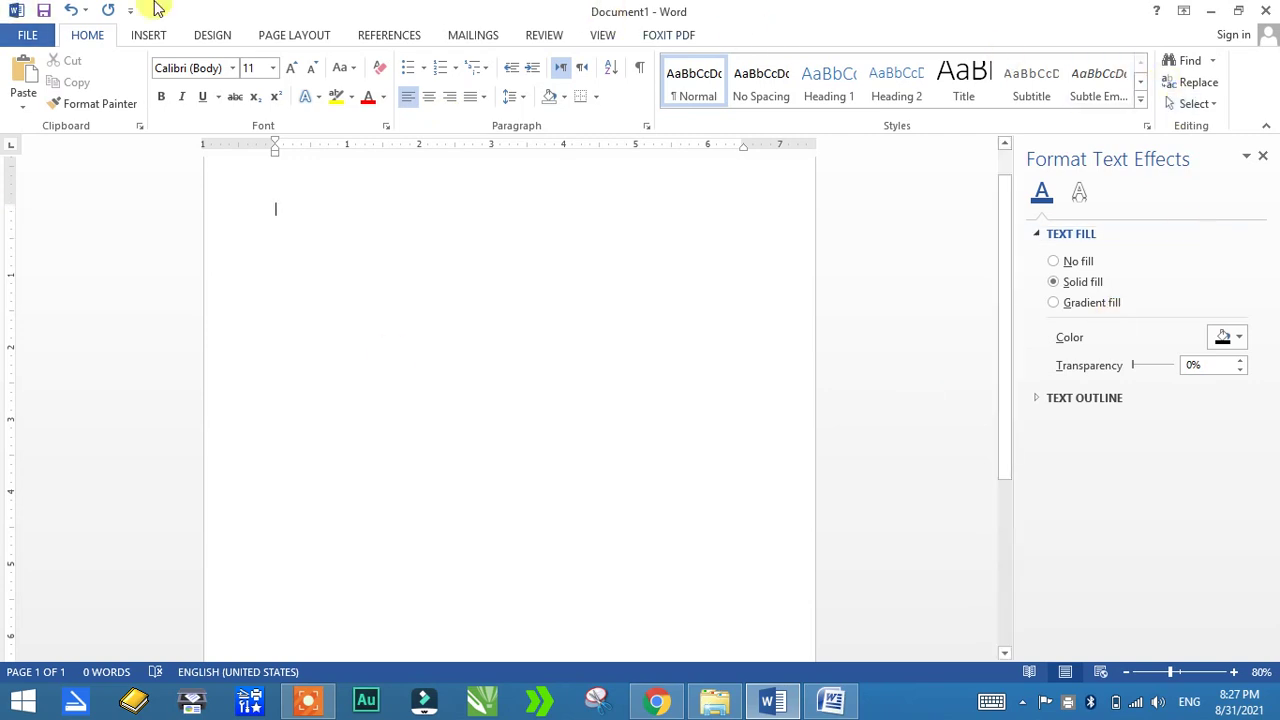
Step: Close Document1 without saving and bring up the Windows Start screen
click(148, 36)
click(215, 35)
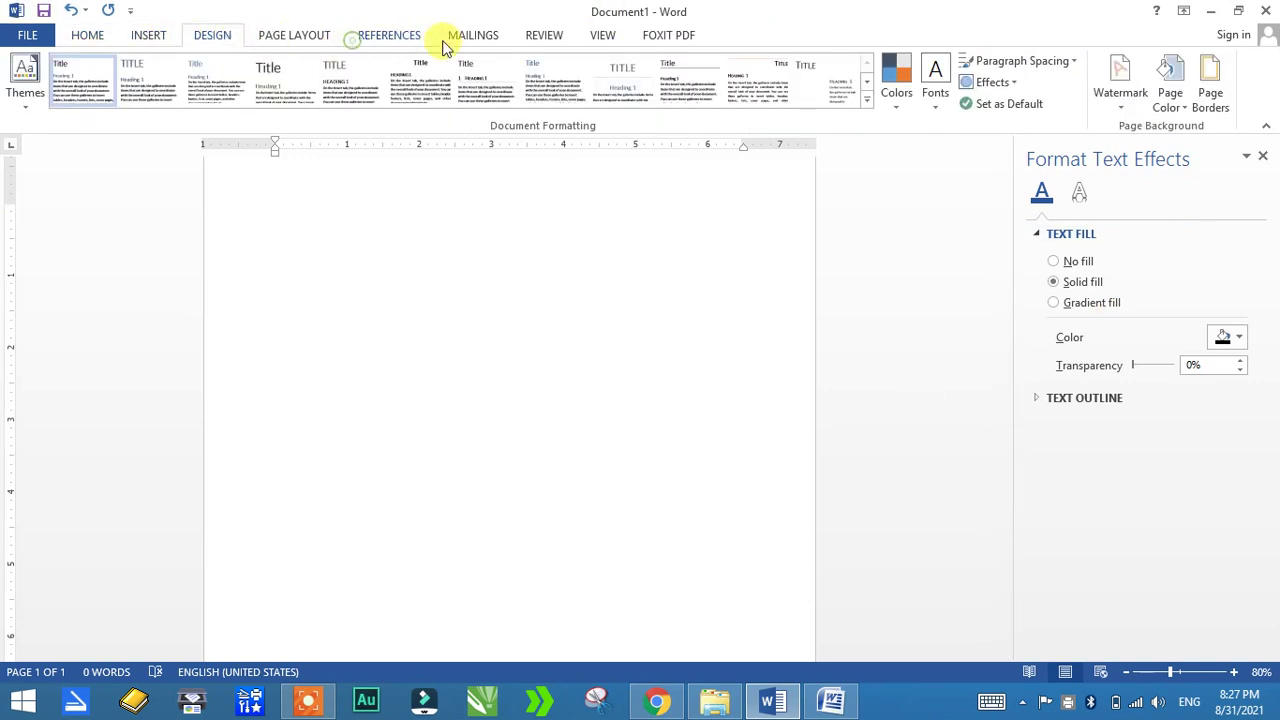
click(600, 35)
scroll(1270, 8, down, 1)
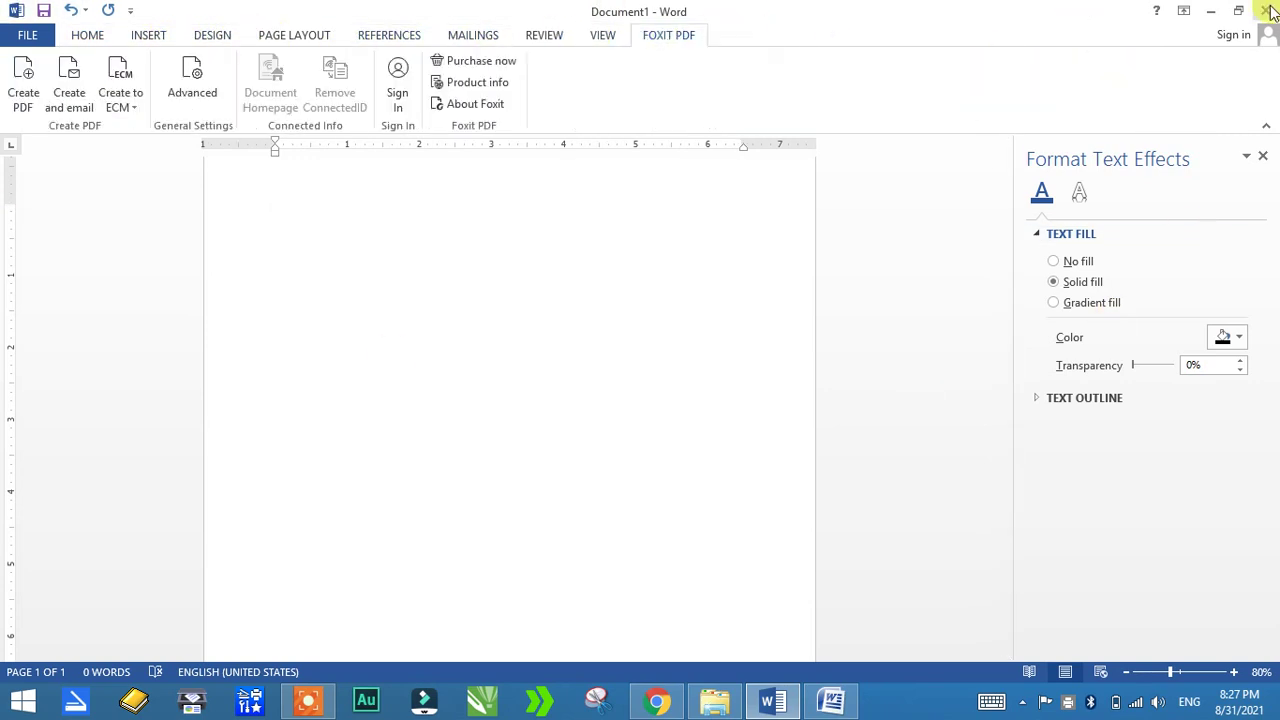
click(1268, 10)
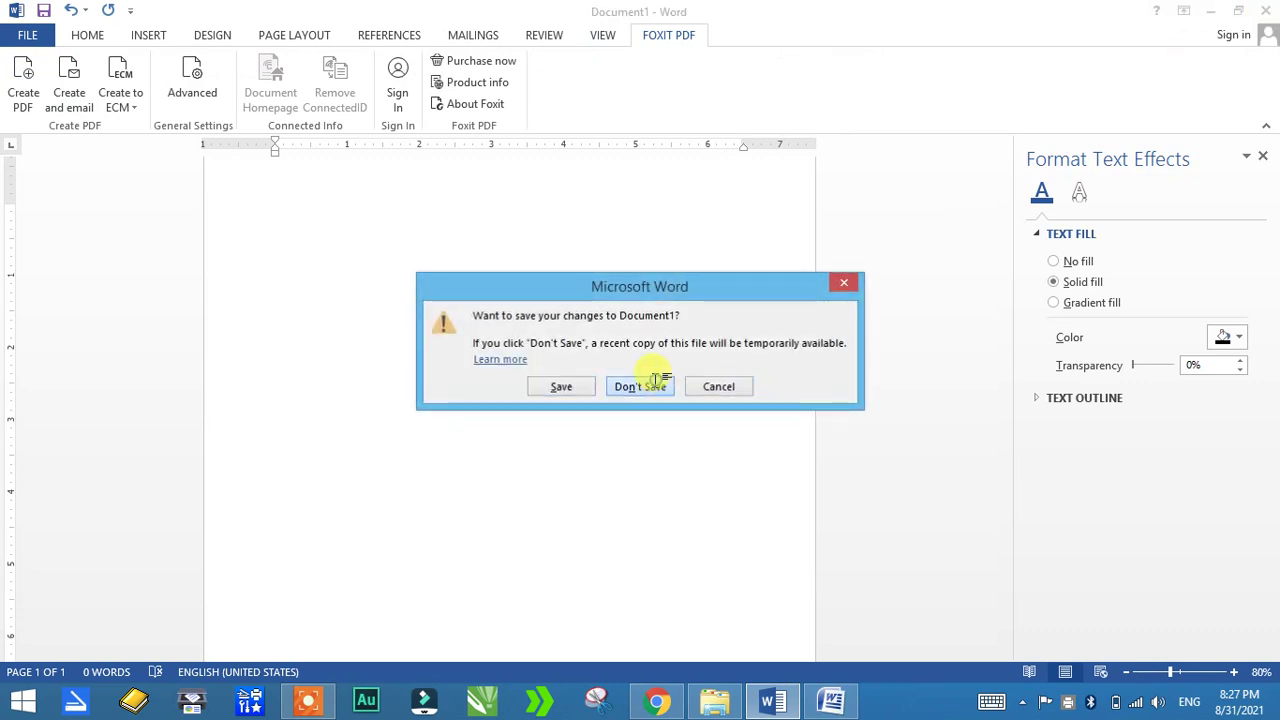
click(640, 385)
click(12, 703)
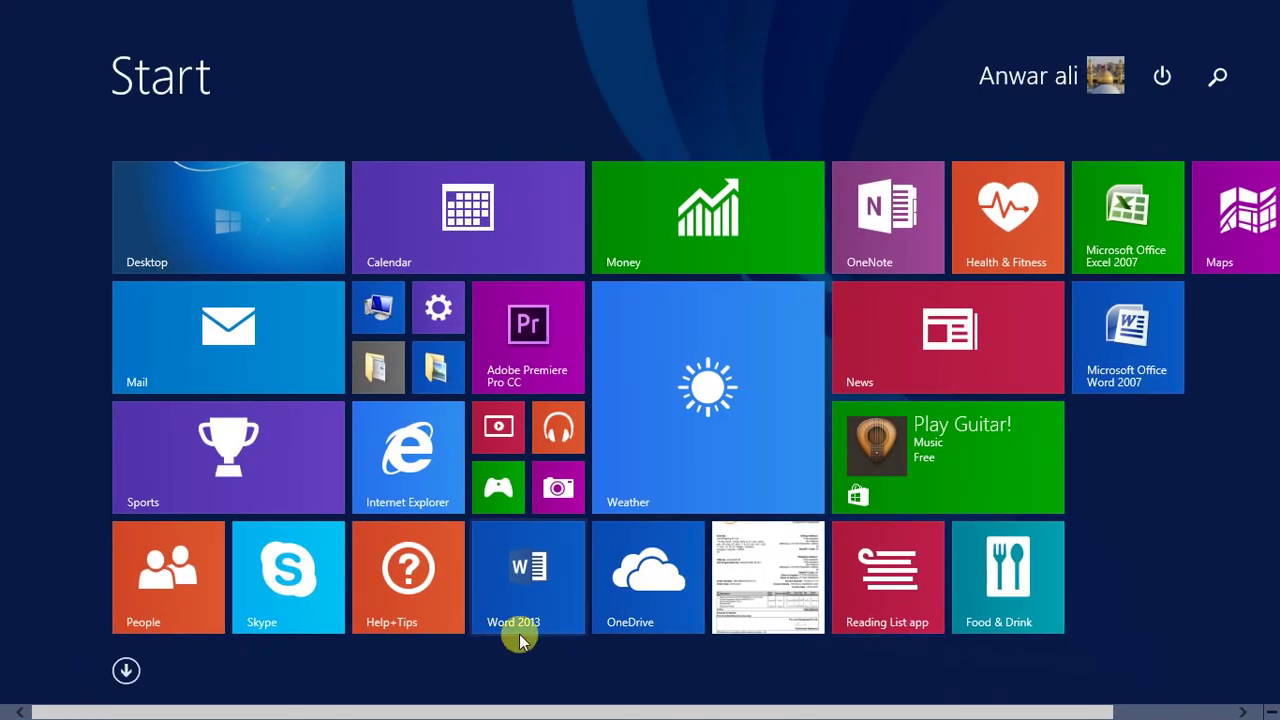
Step: Launch Word 2013 with a blank document and show the WordArt style gallery
click(559, 599)
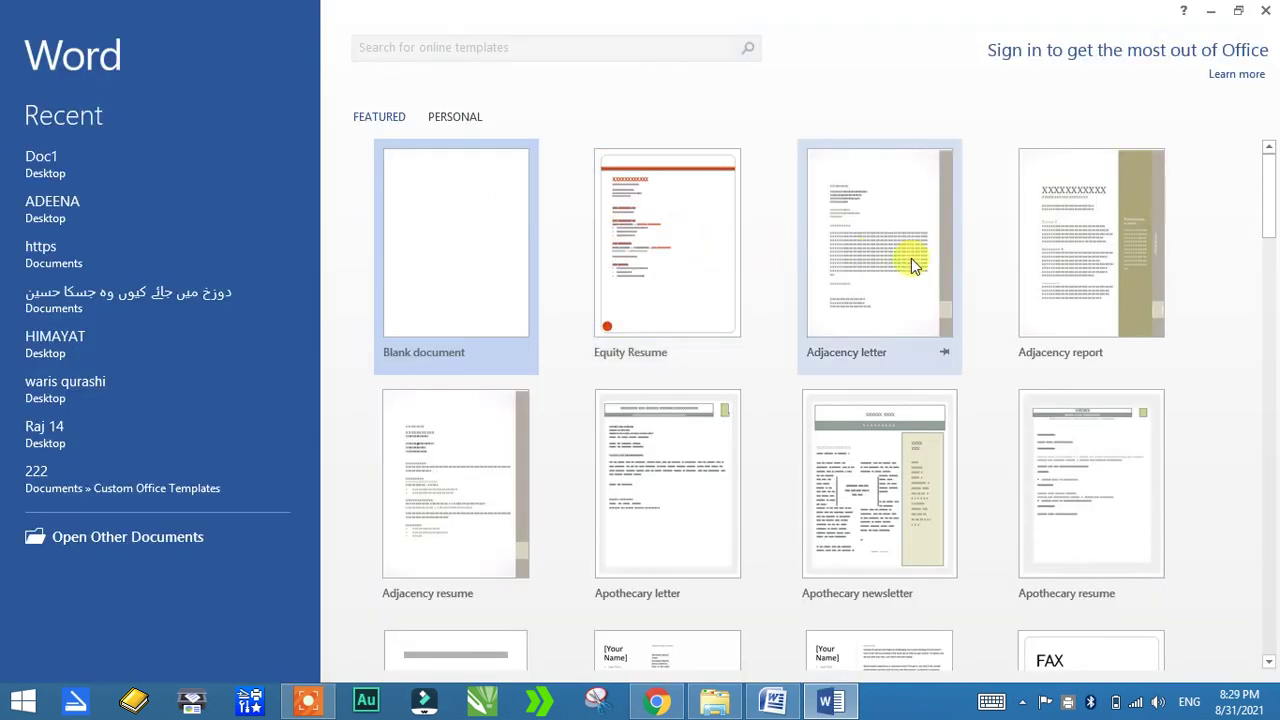
click(490, 255)
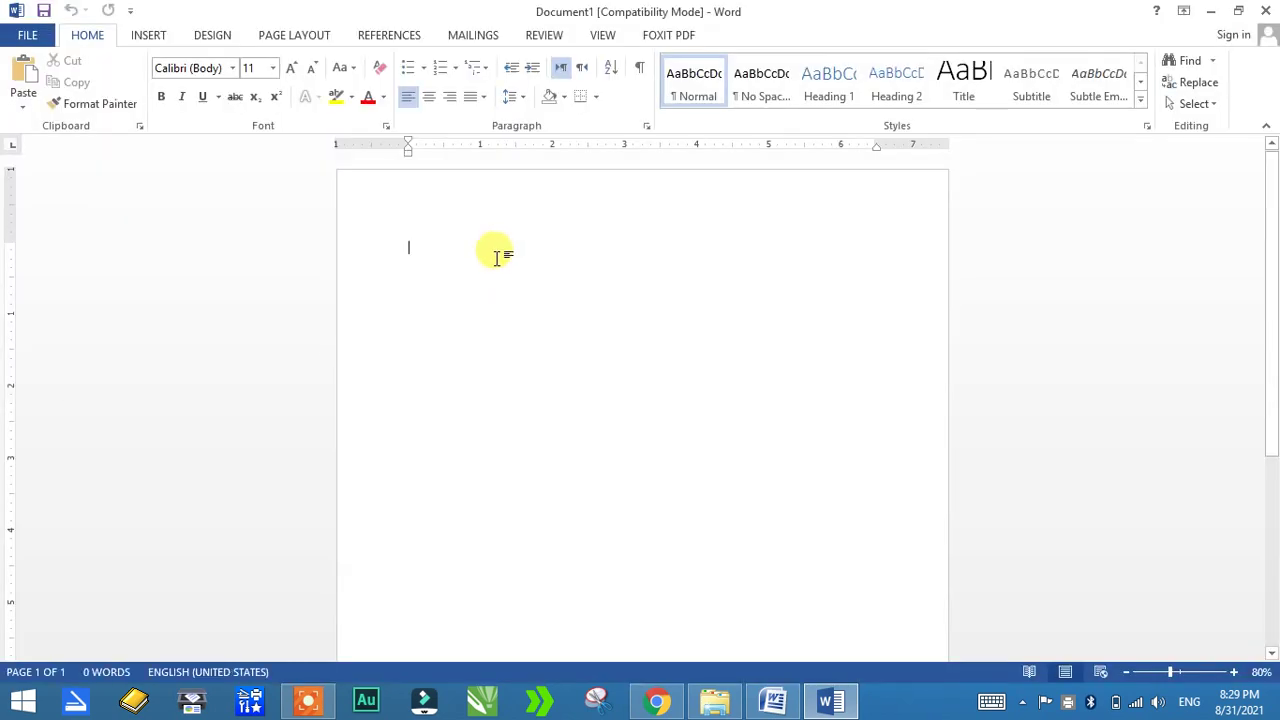
ctrl+scroll(495, 253, up, 3)
ctrl+scroll(495, 253, up, 1)
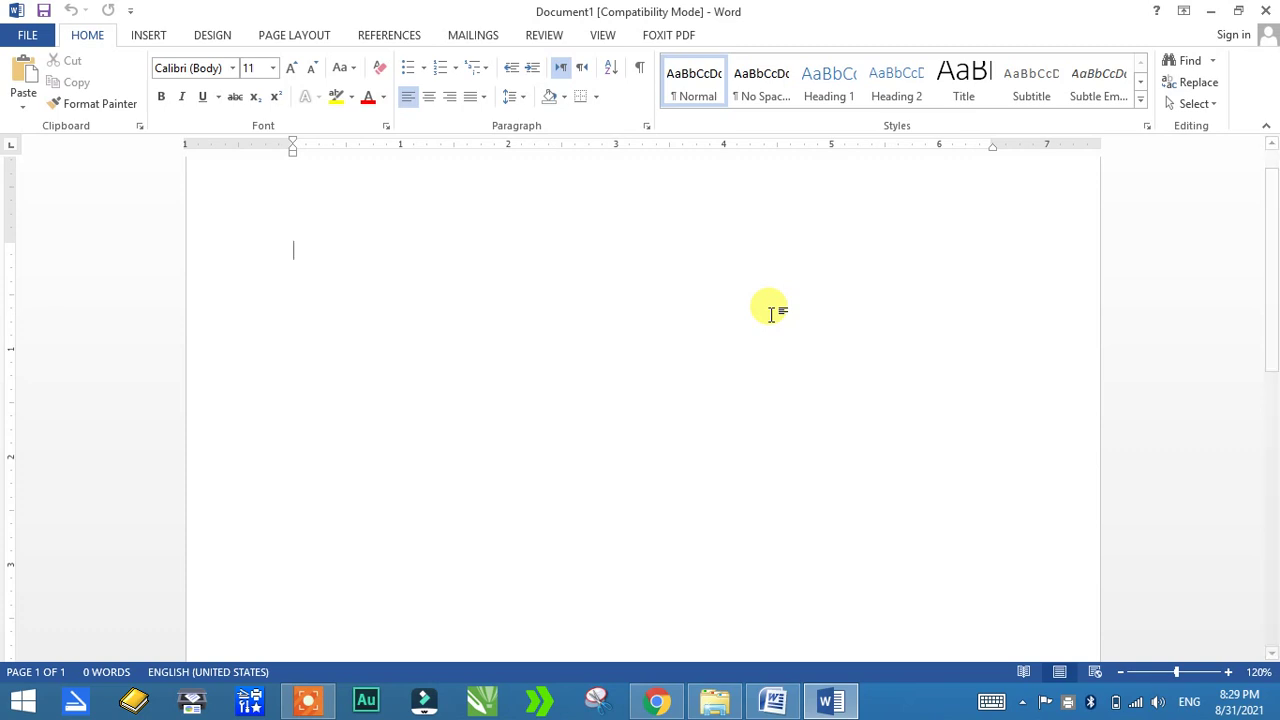
click(140, 40)
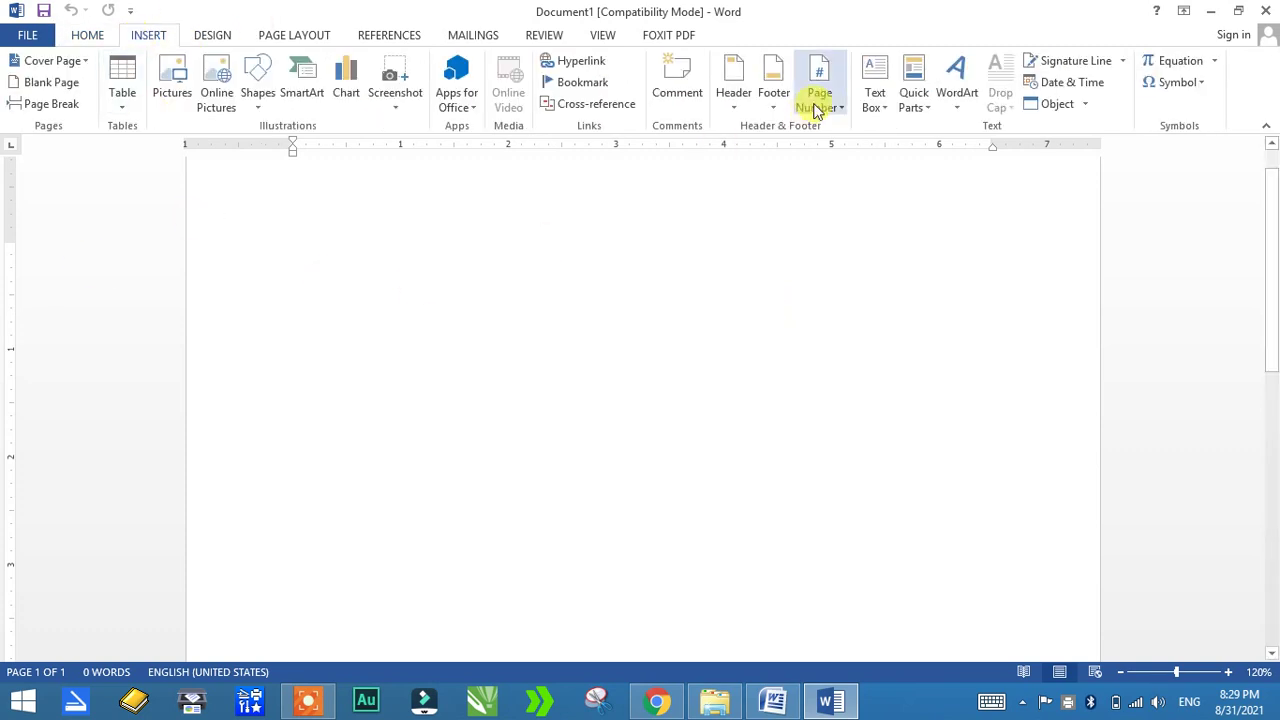
click(968, 84)
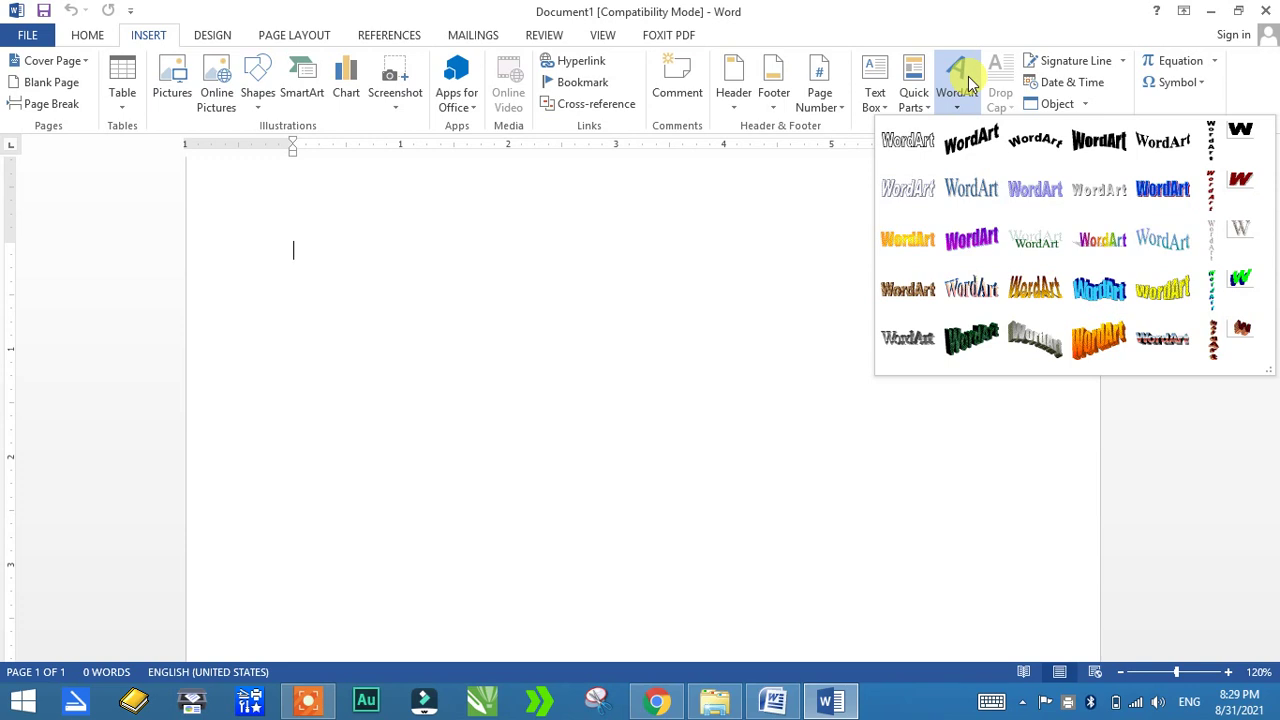
Step: Insert purple gradient WordArt reading 'hind study point' in Impact 36
click(978, 242)
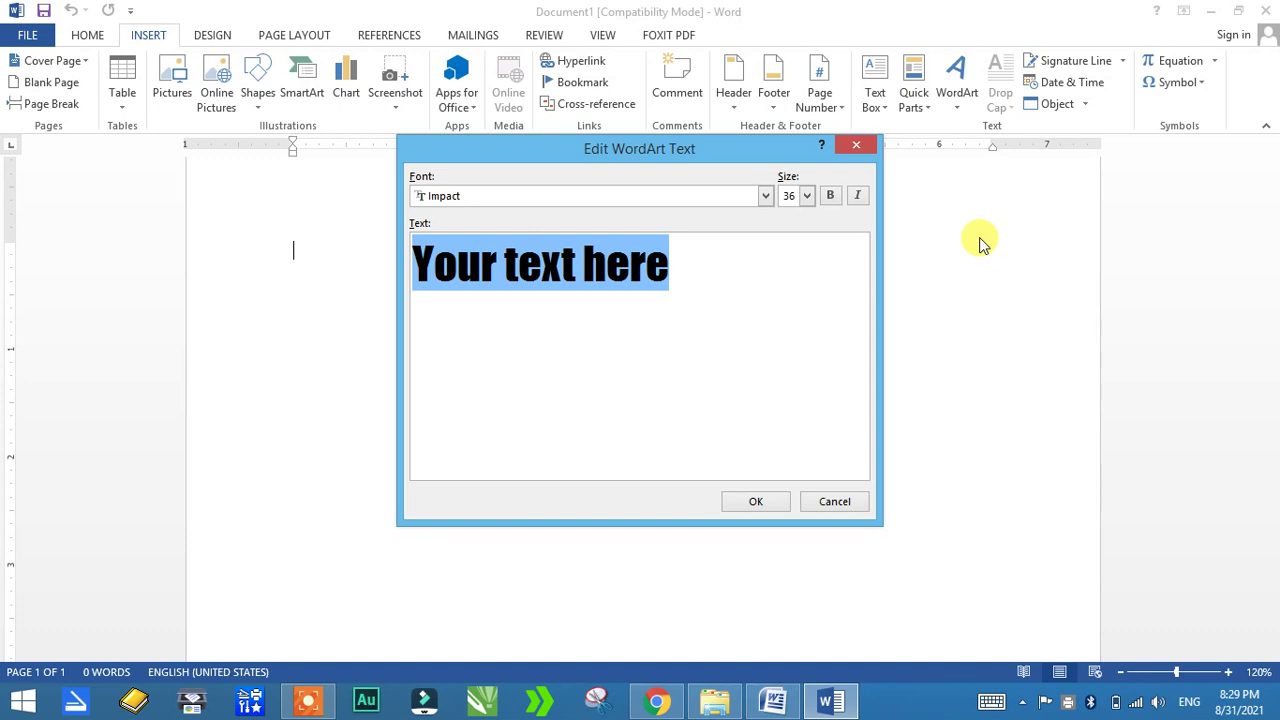
text(hind stiudy)
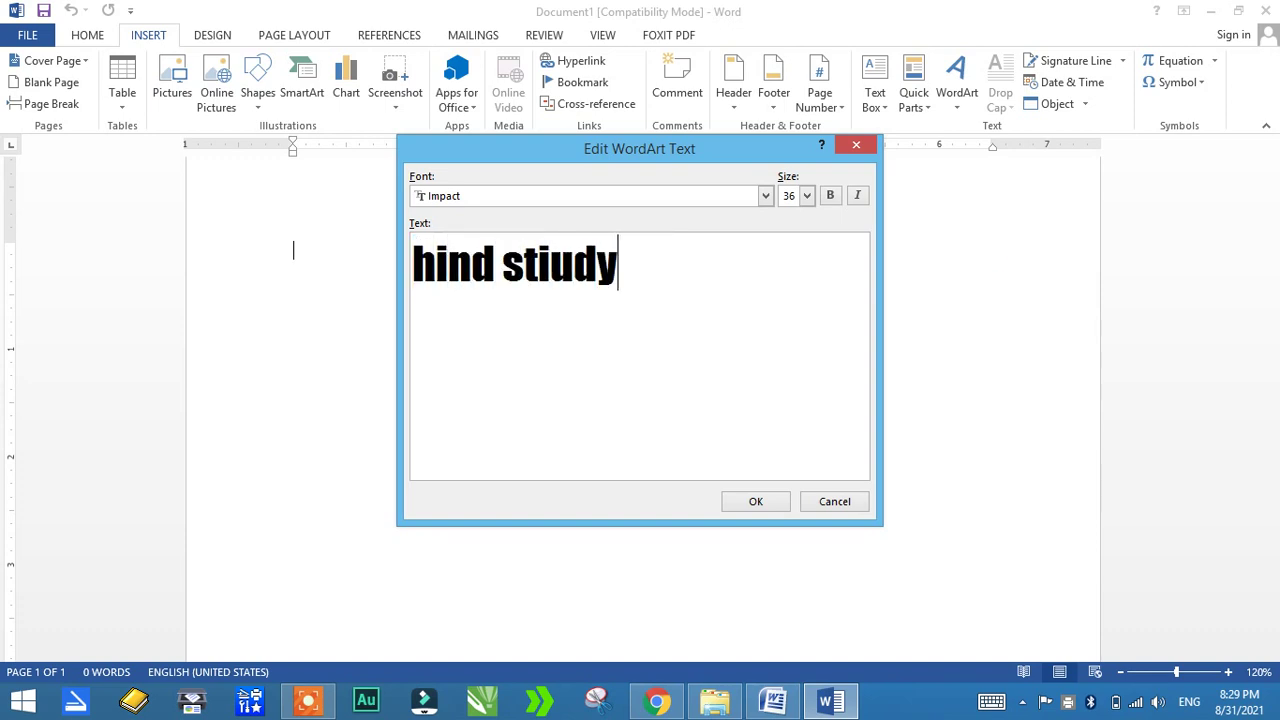
key(BackSpace)
key(BackSpace)
key(BackSpace)
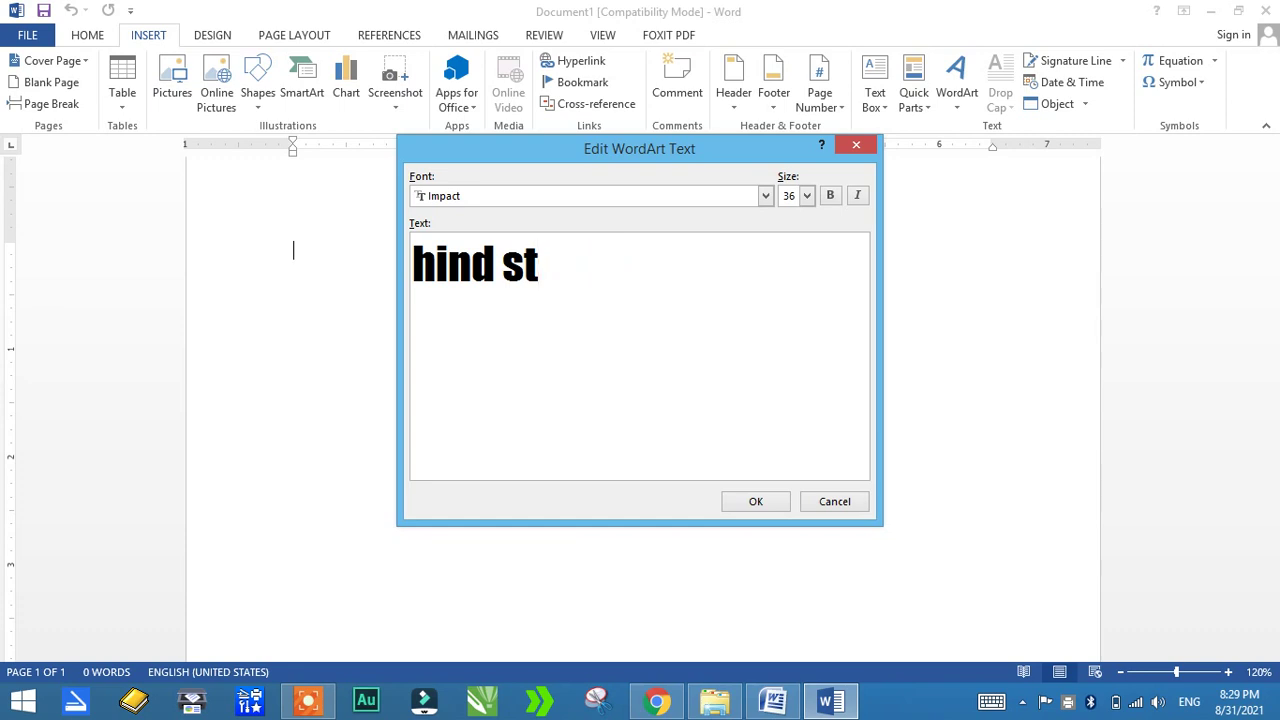
text(usds)
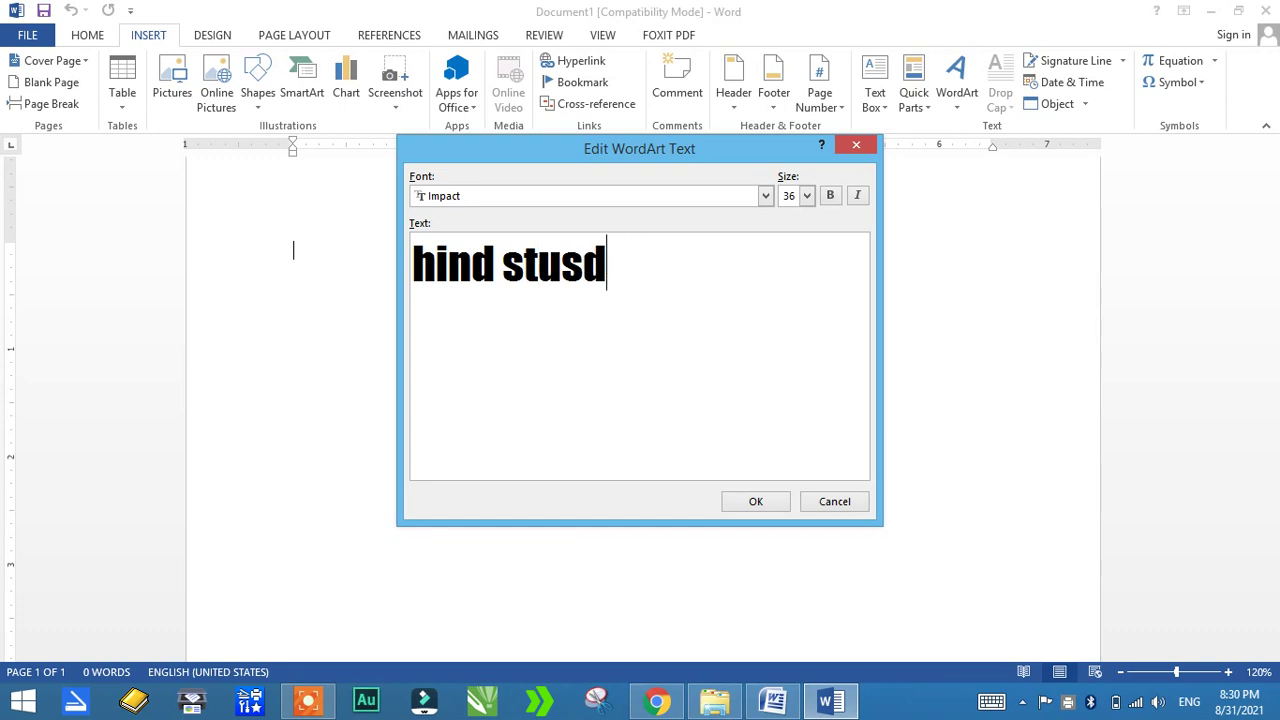
key(BackSpace)
text(y point)
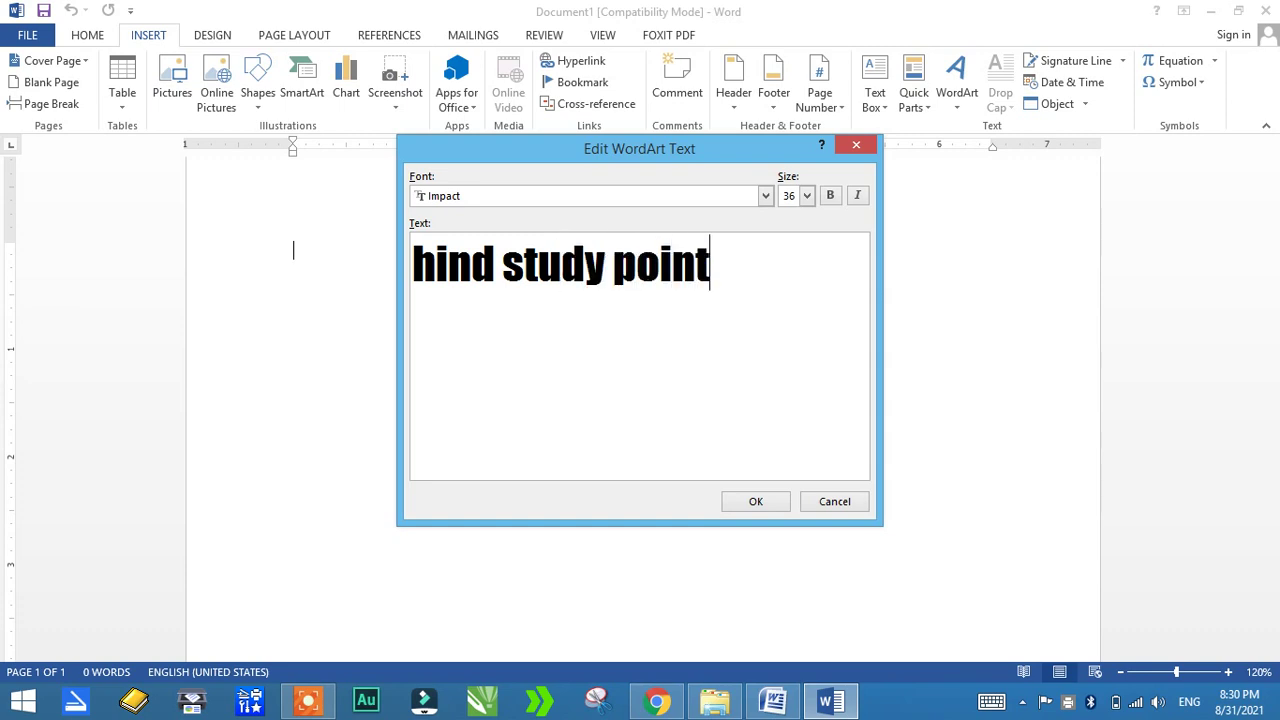
click(766, 505)
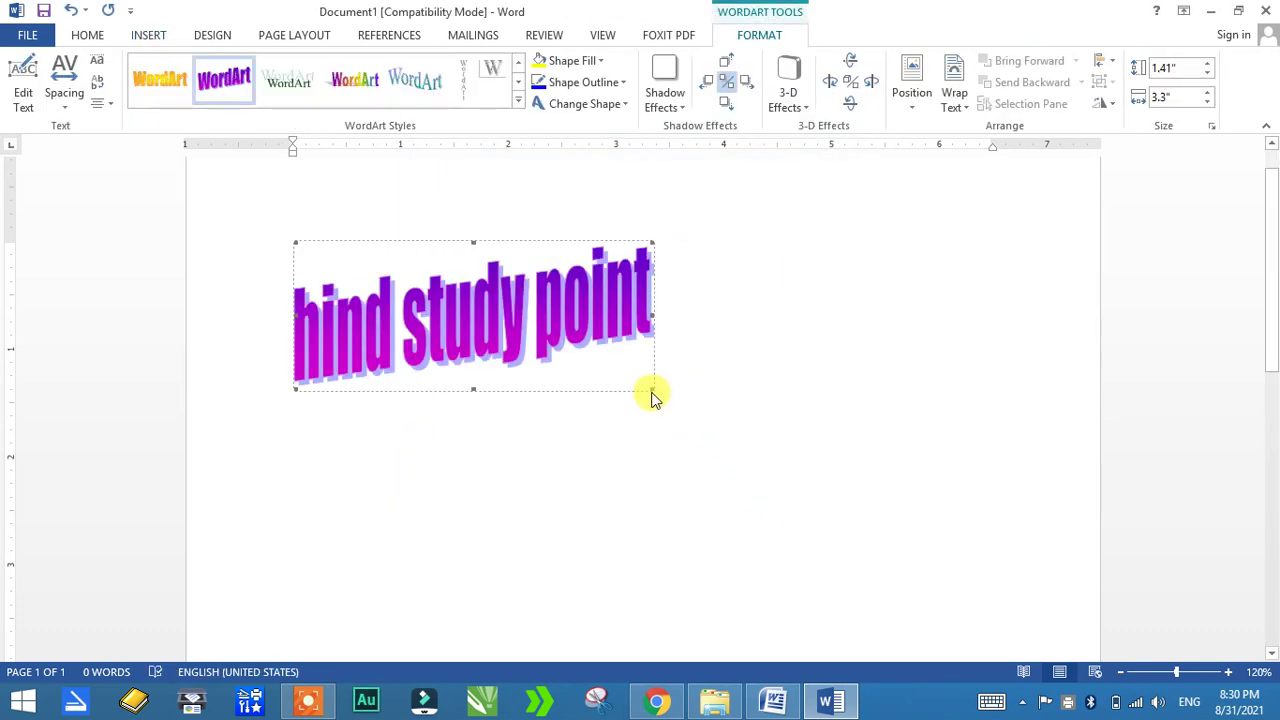
Step: Enlarge the WordArt and give it a red outline and a perspective 3-D effect
drag(667, 399, 938, 580)
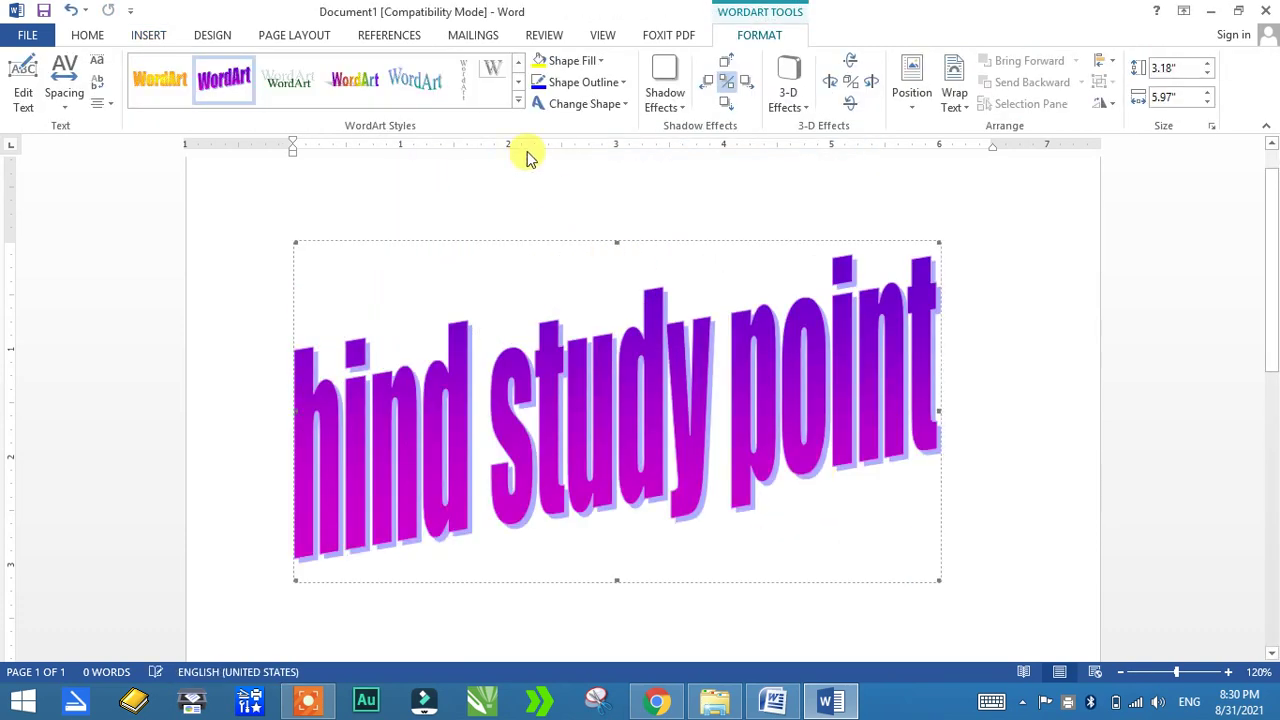
click(605, 85)
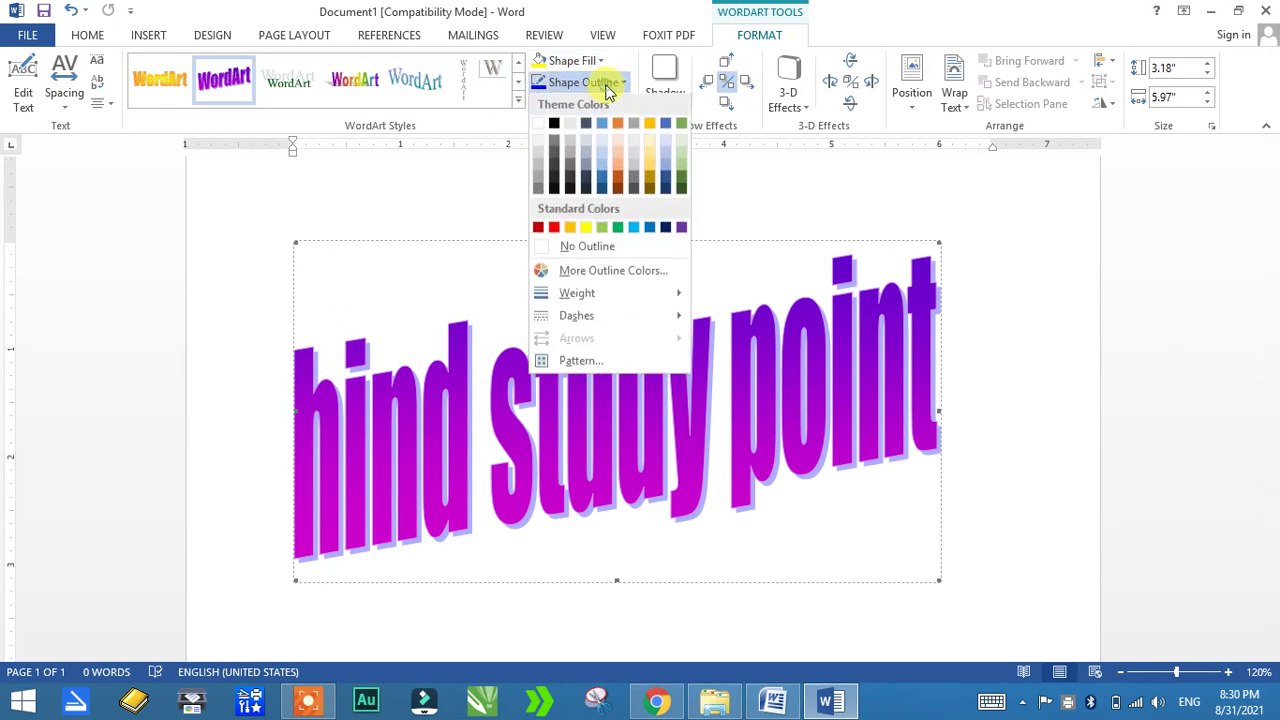
click(556, 229)
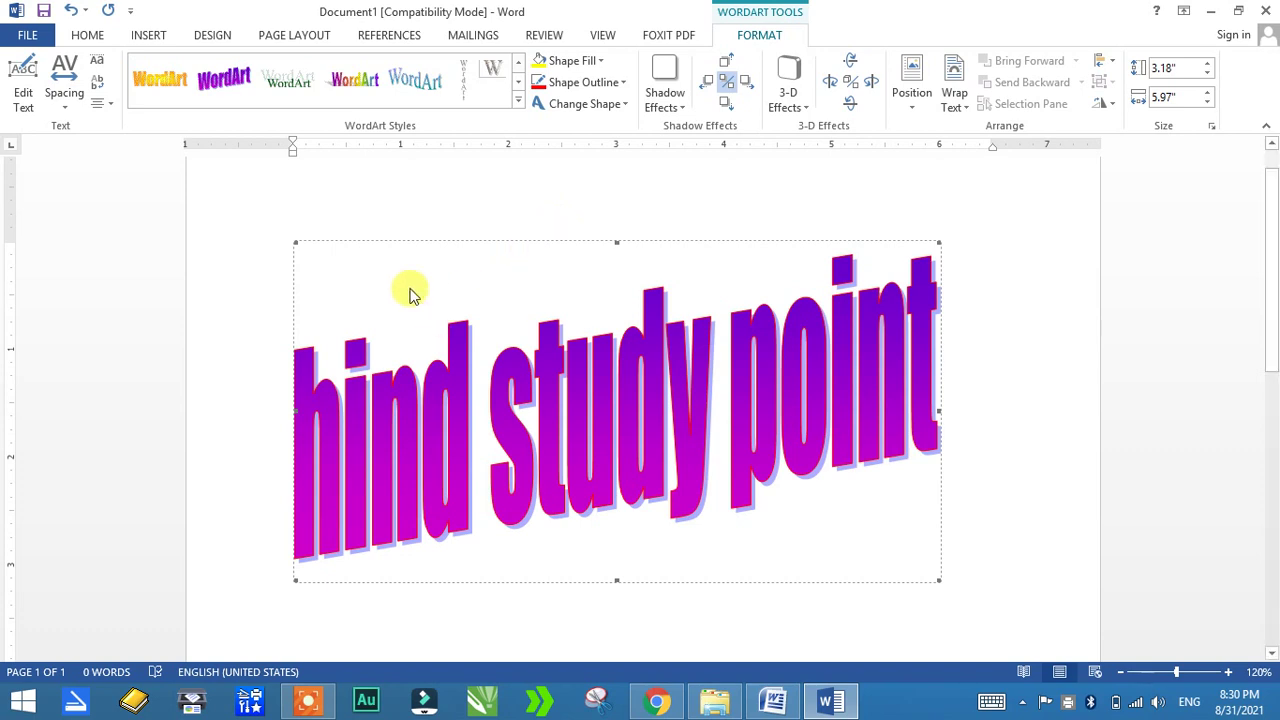
click(795, 100)
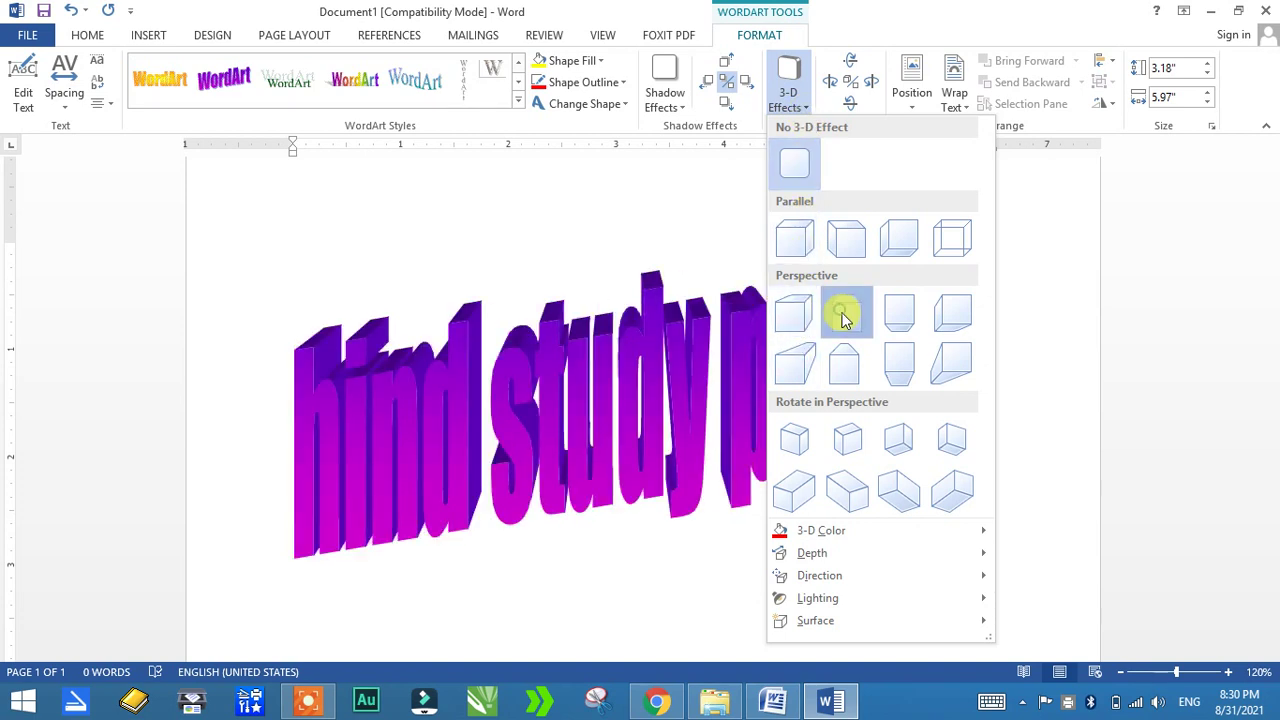
click(841, 316)
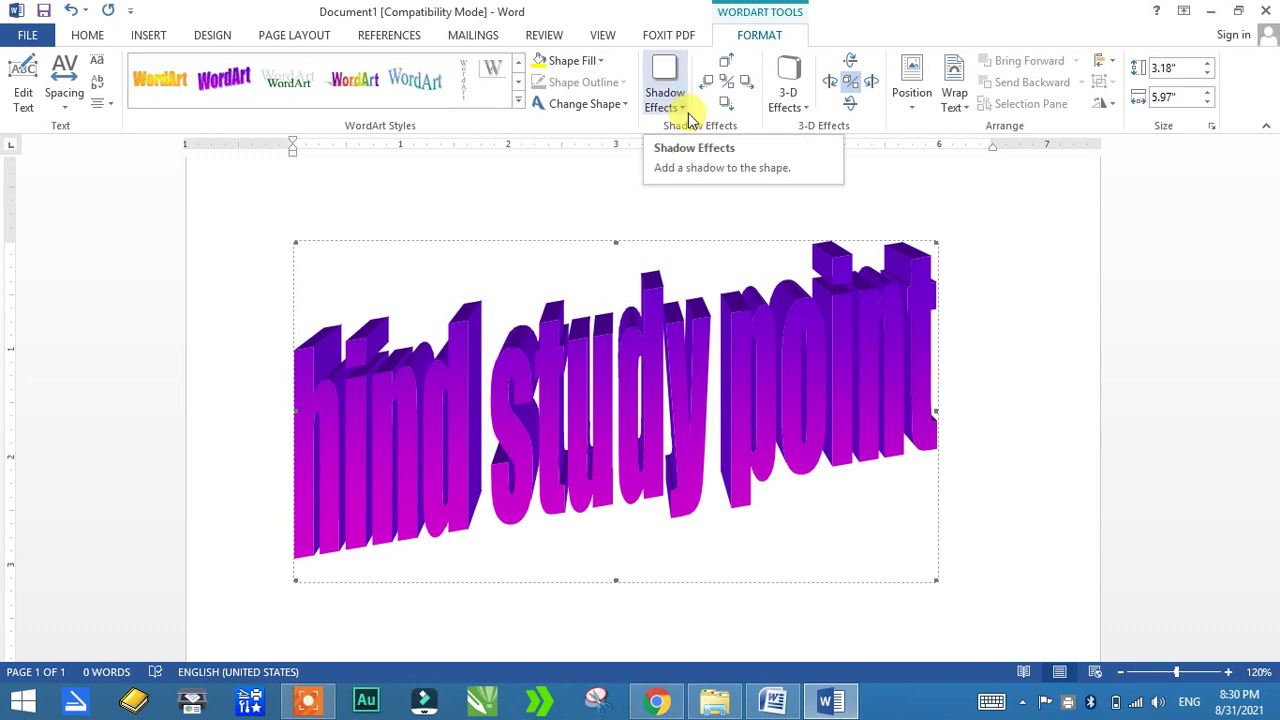
Step: Apply a drop shadow to the WordArt and make the shadow red
click(677, 112)
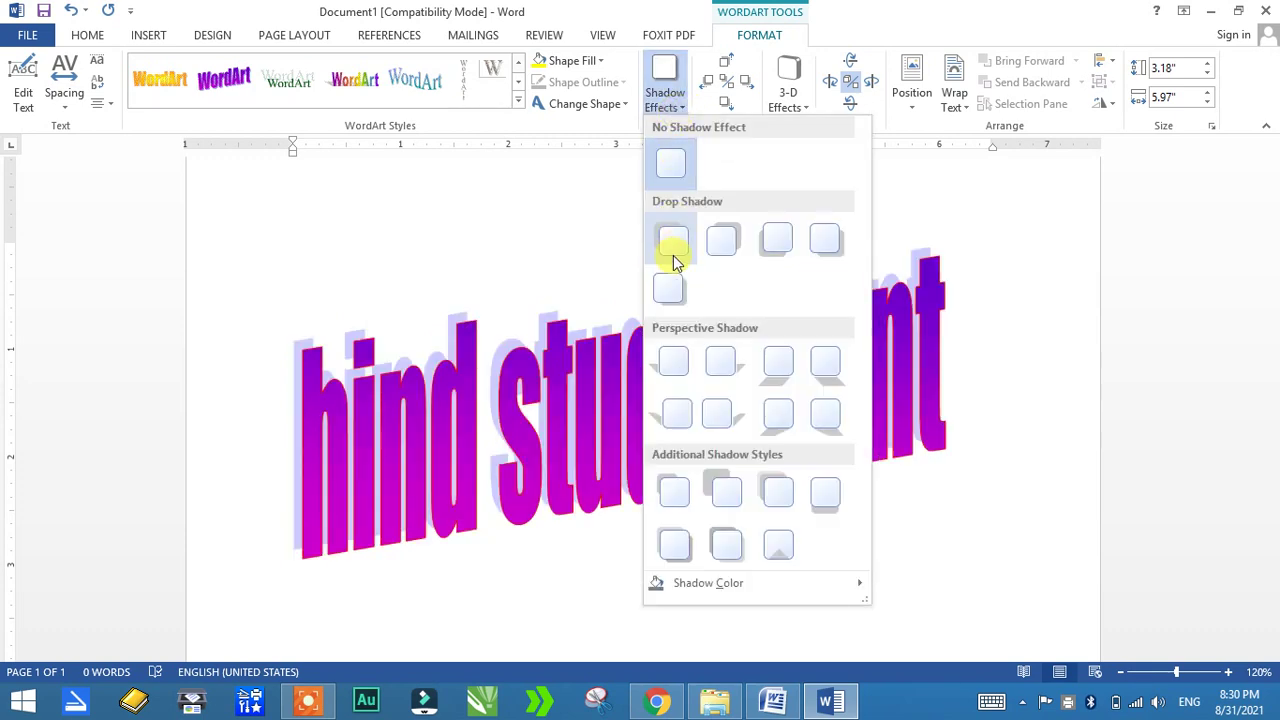
click(672, 248)
click(686, 112)
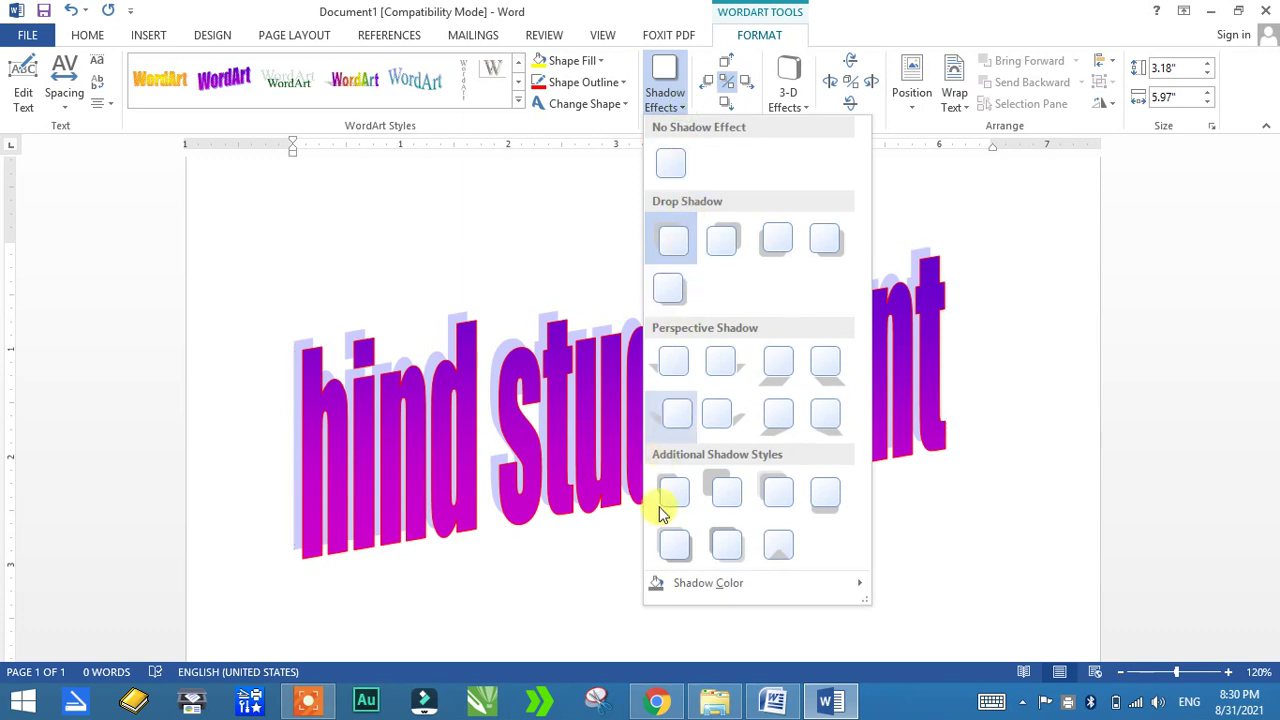
mouse_move(700, 582)
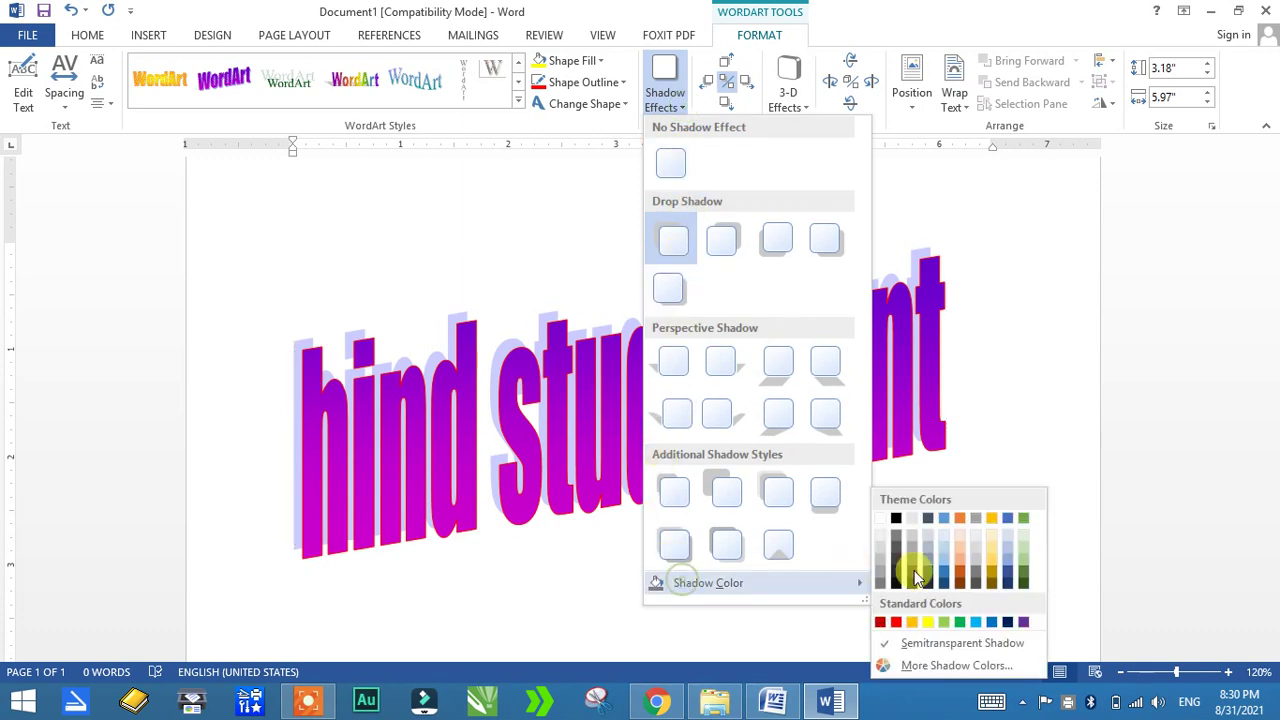
click(895, 622)
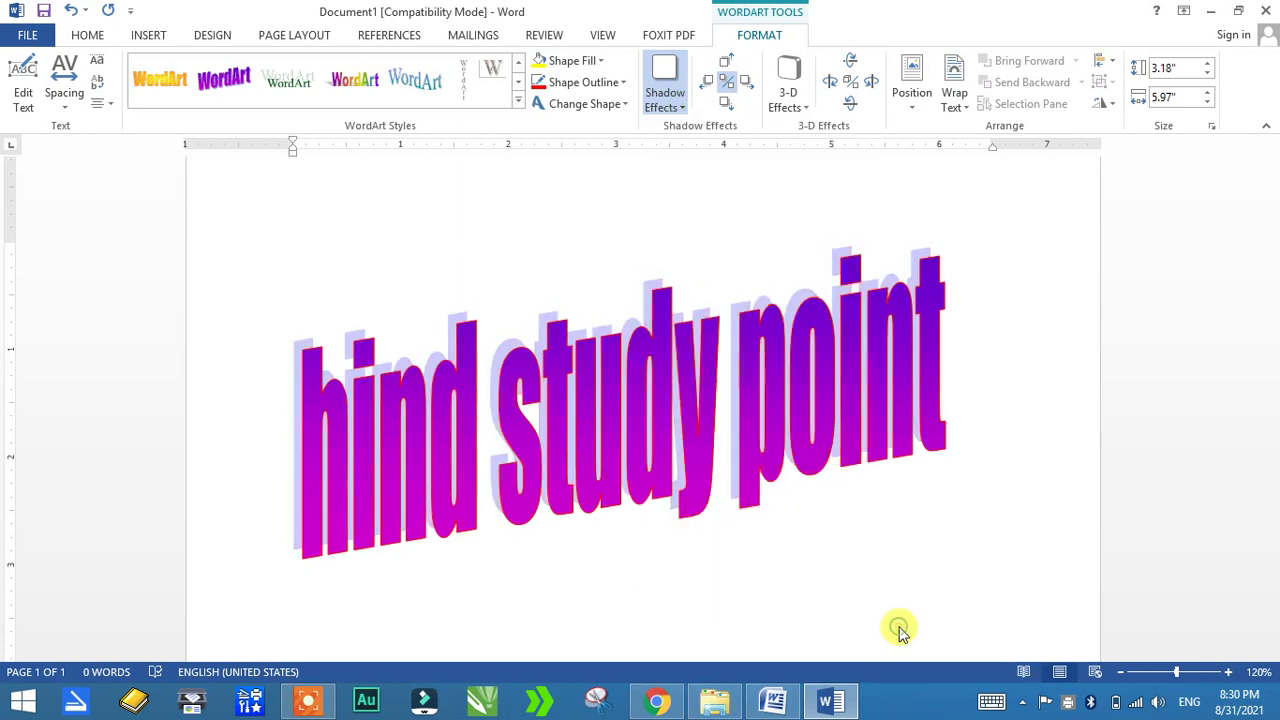
Step: Move the 'hind study point' WordArt higher on the page
click(95, 40)
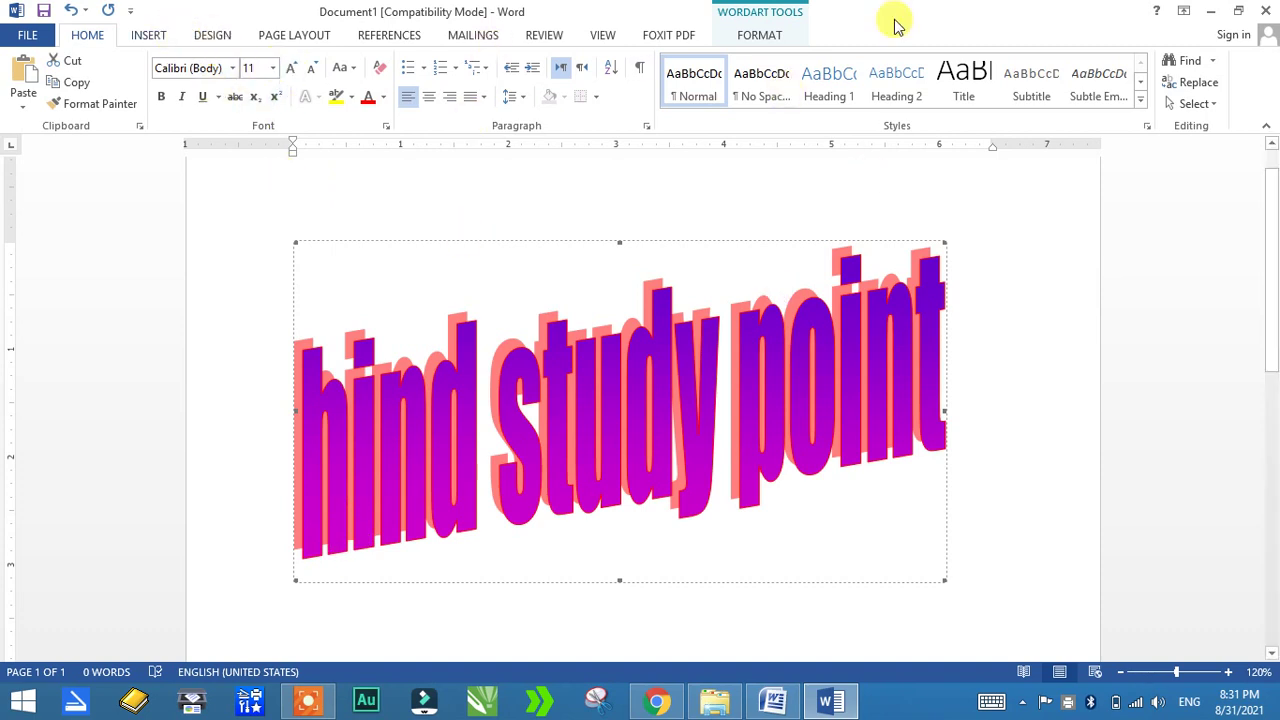
drag(817, 345, 788, 217)
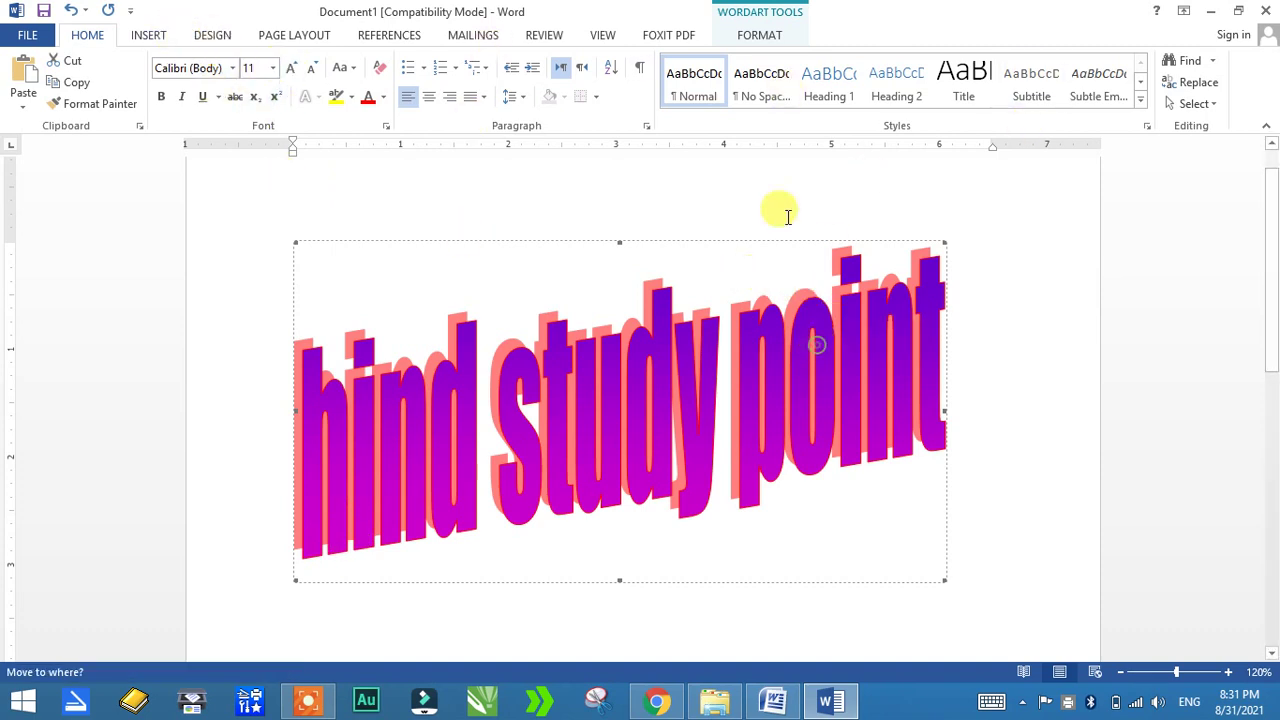
click(294, 35)
click(195, 36)
click(150, 36)
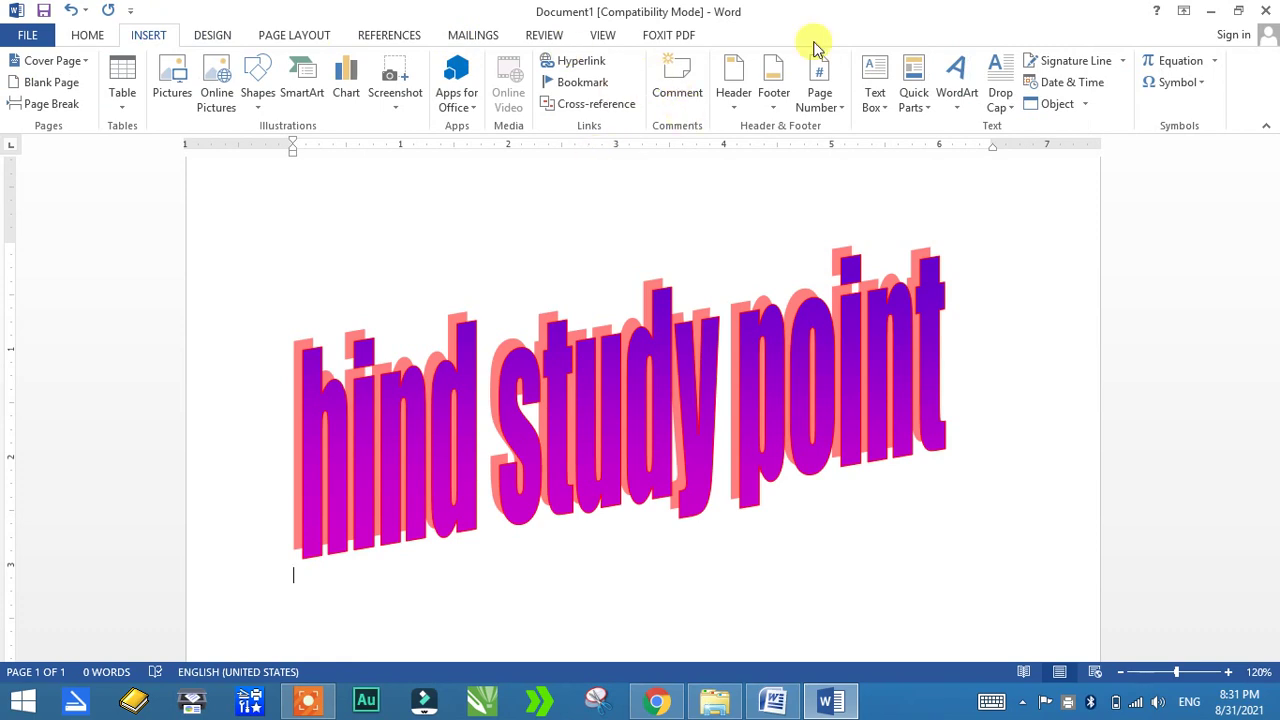
click(690, 415)
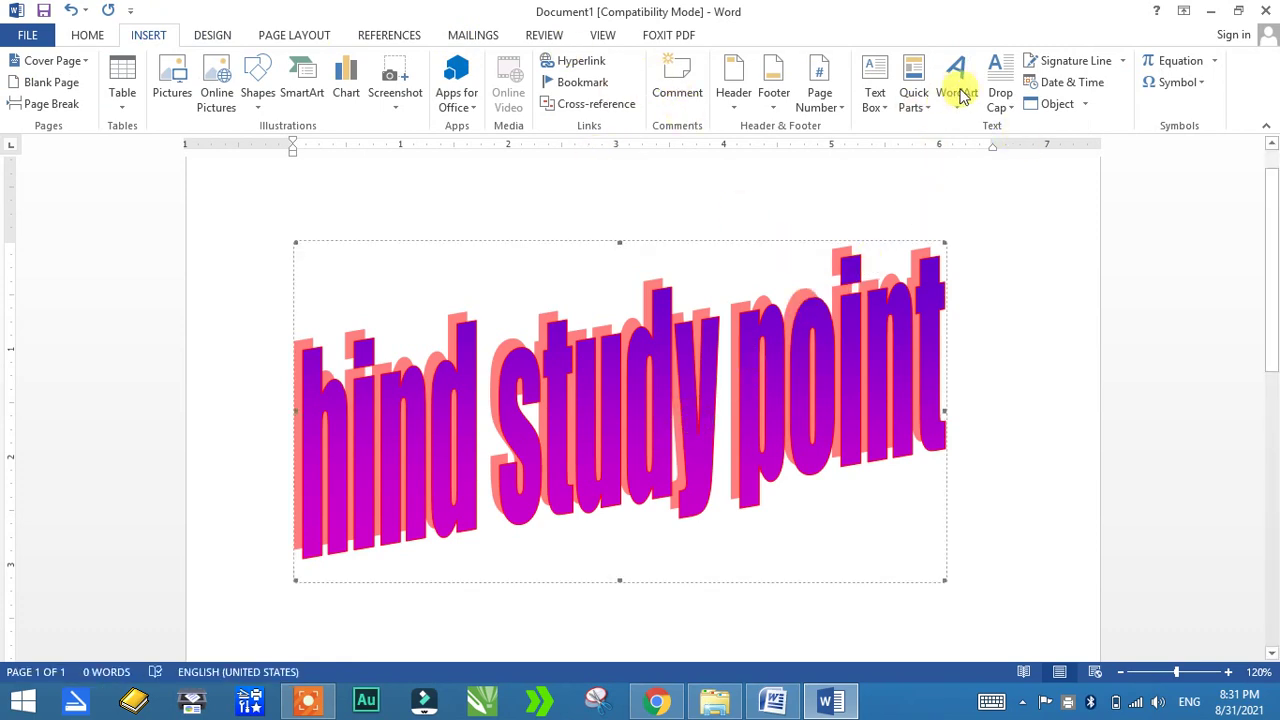
Step: Add arched 'Your text here' WordArt and stretch it into a tall arch
click(956, 85)
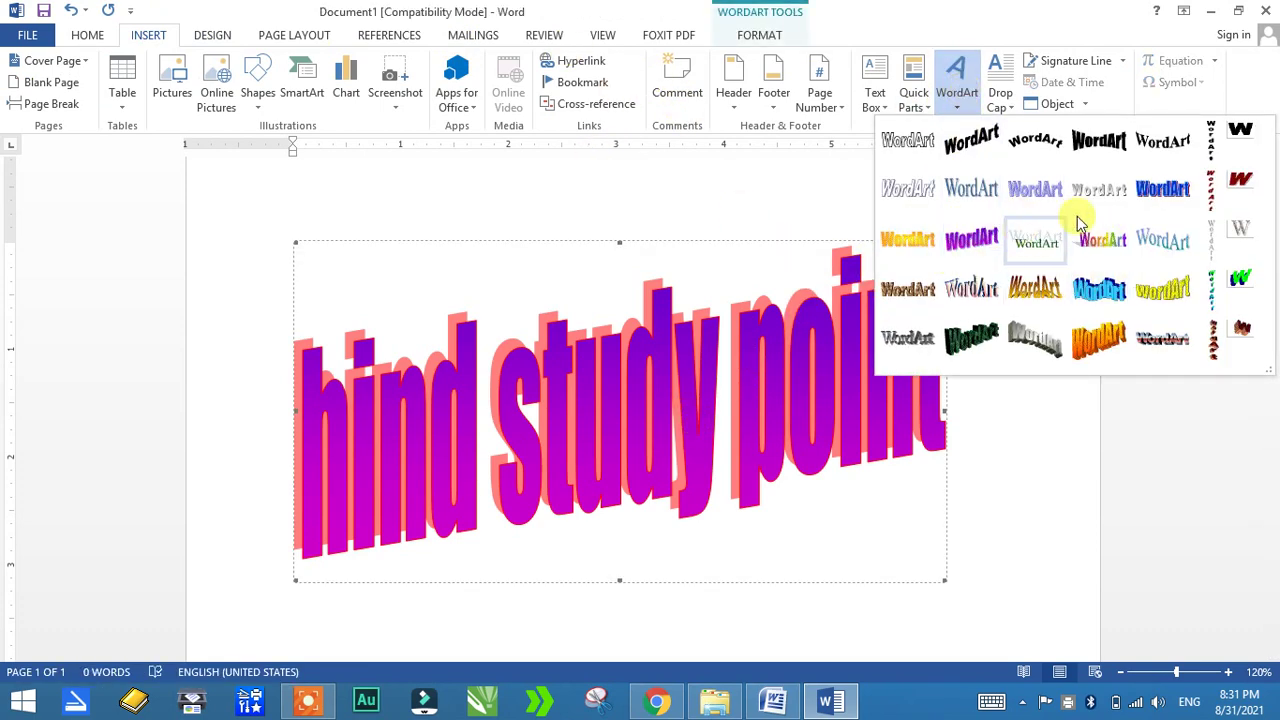
click(1035, 145)
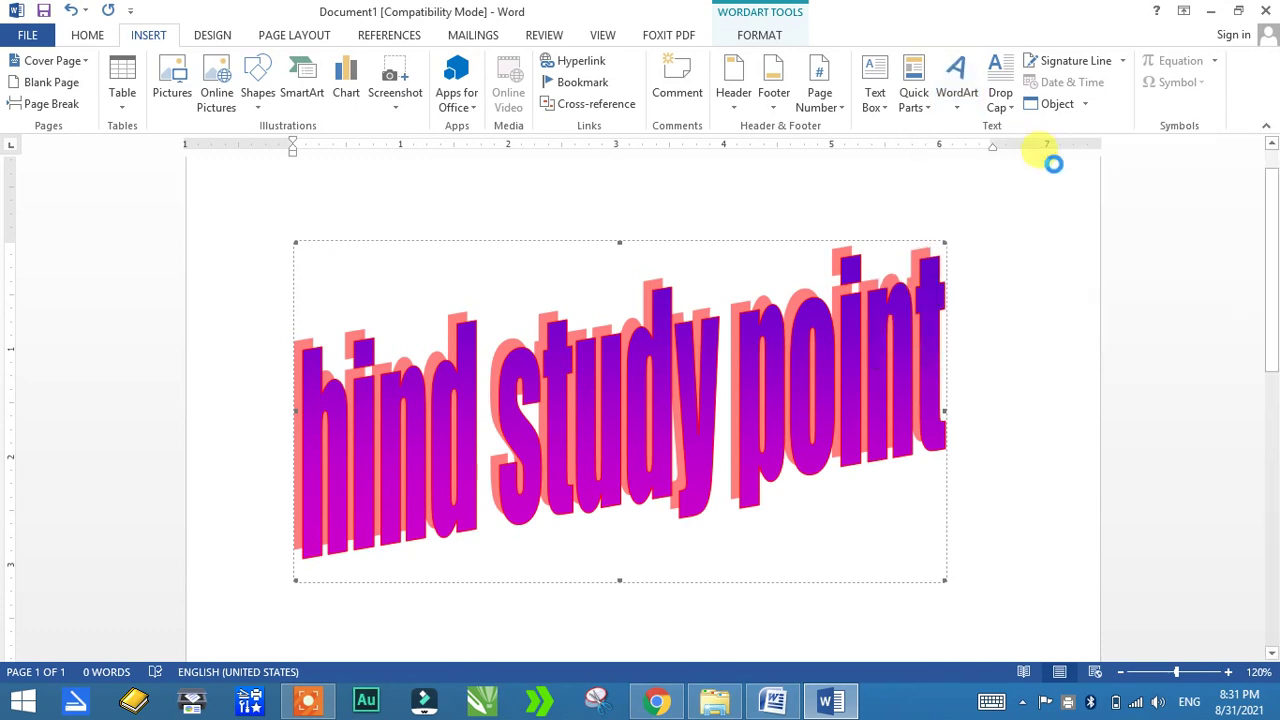
click(783, 503)
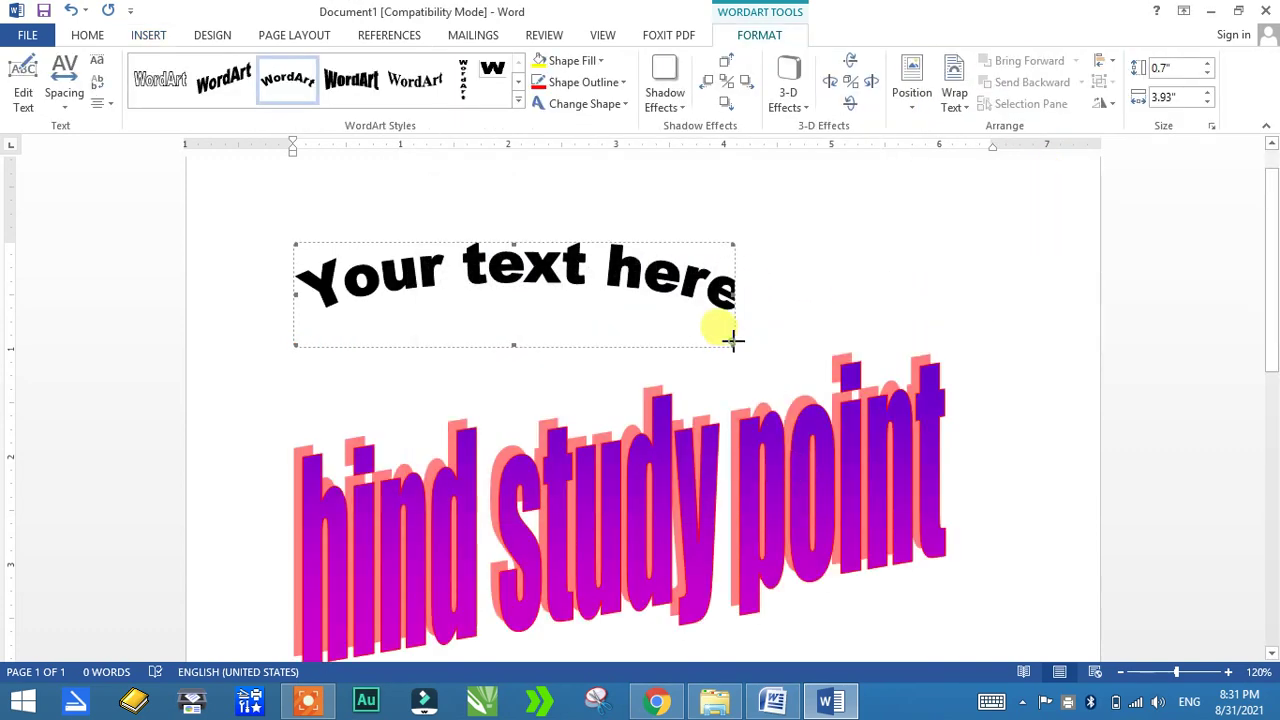
drag(733, 340, 779, 606)
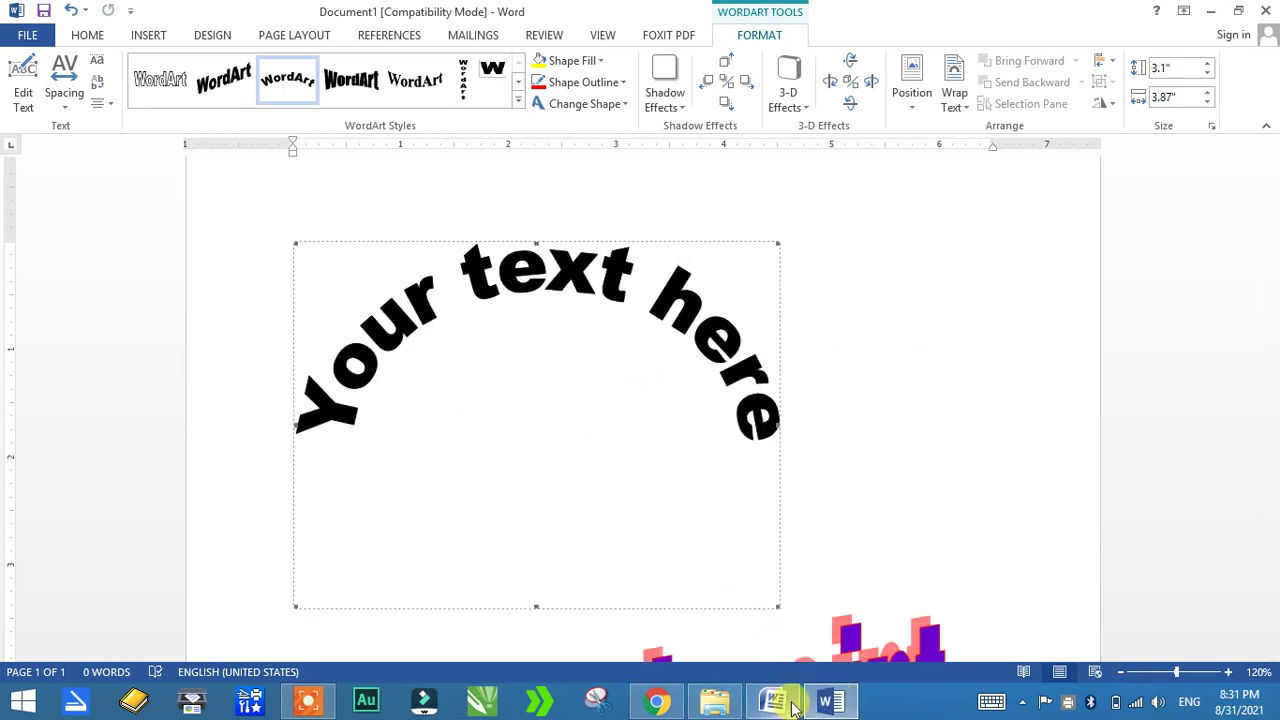
click(838, 549)
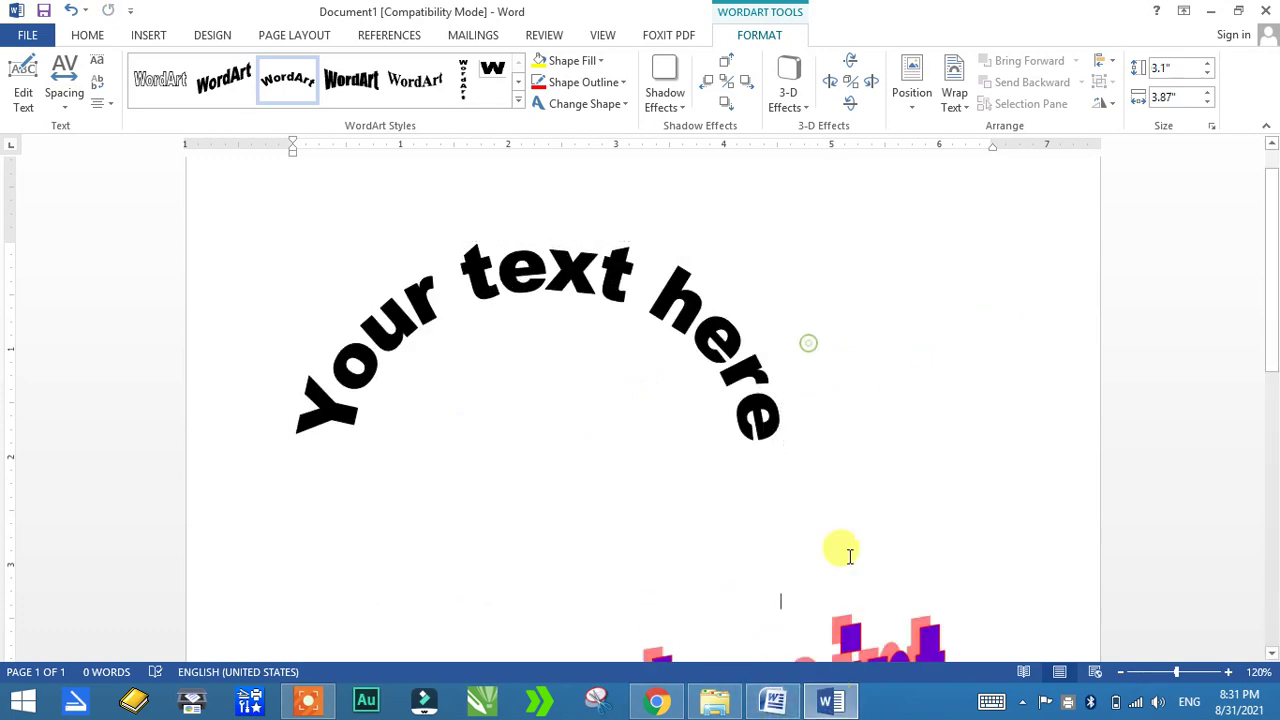
Step: In the Word 2007 document, insert orange gradient WordArt reading 'hind'
click(790, 705)
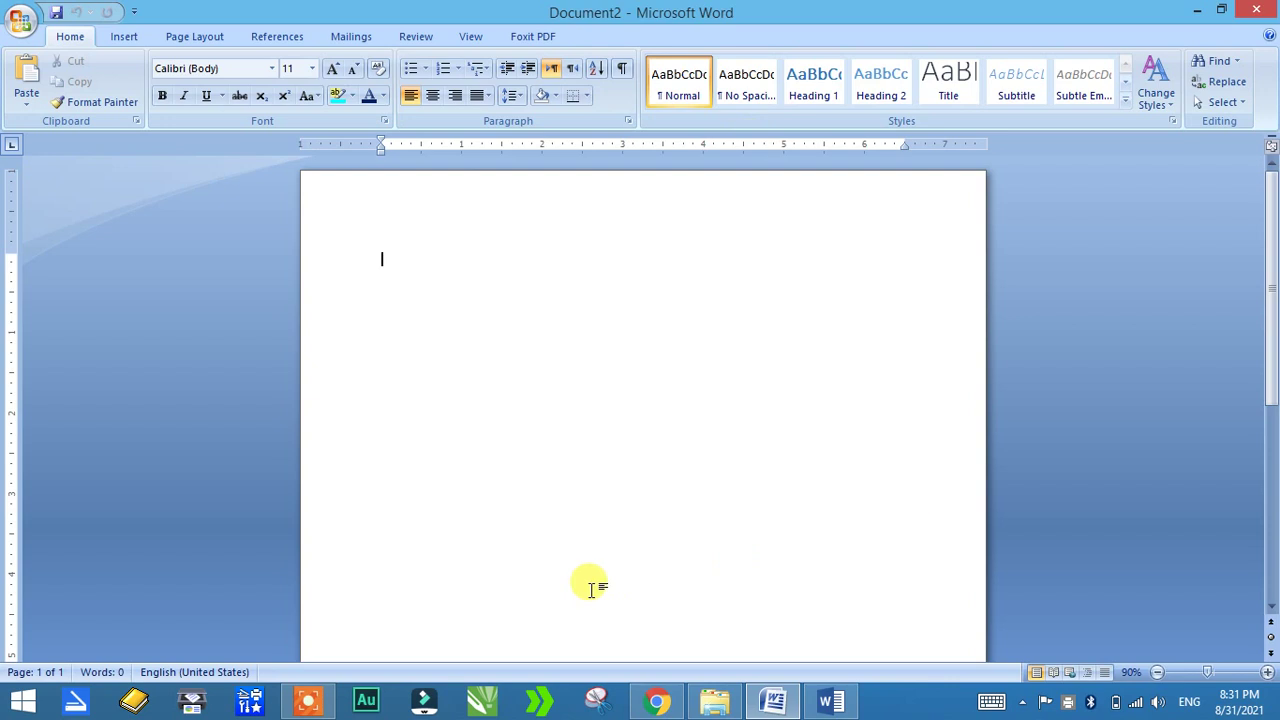
click(126, 40)
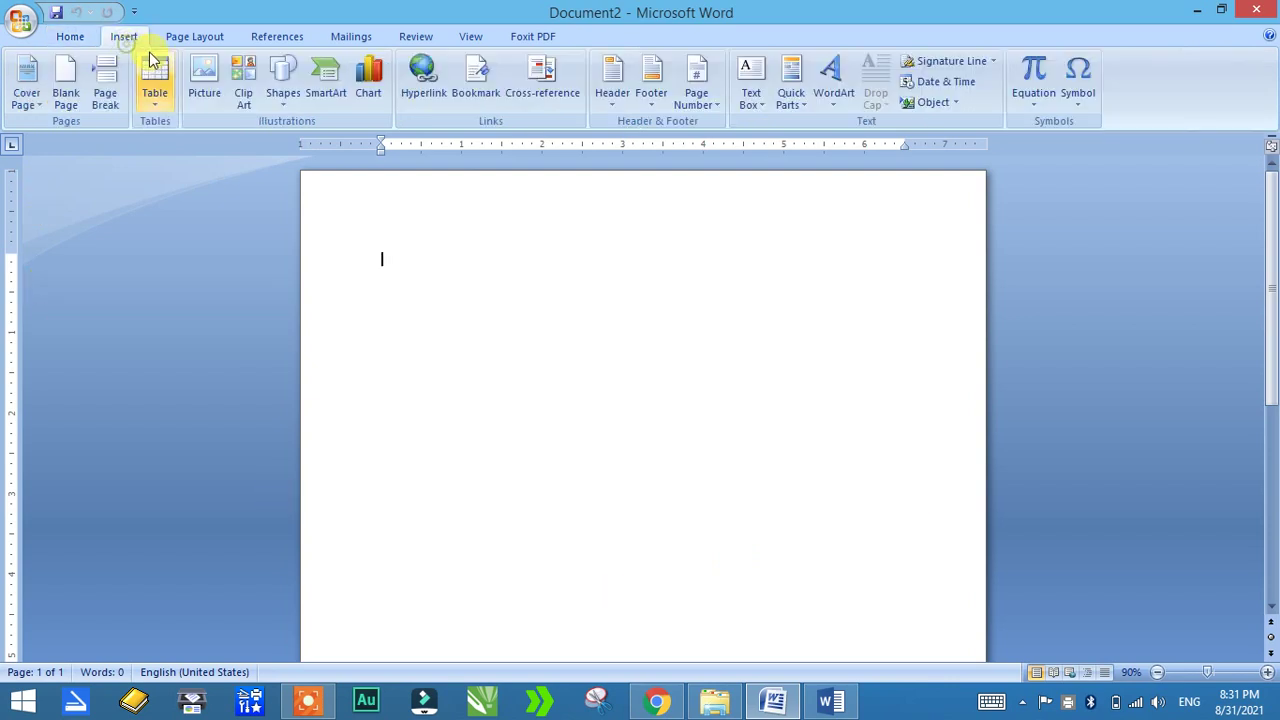
click(831, 78)
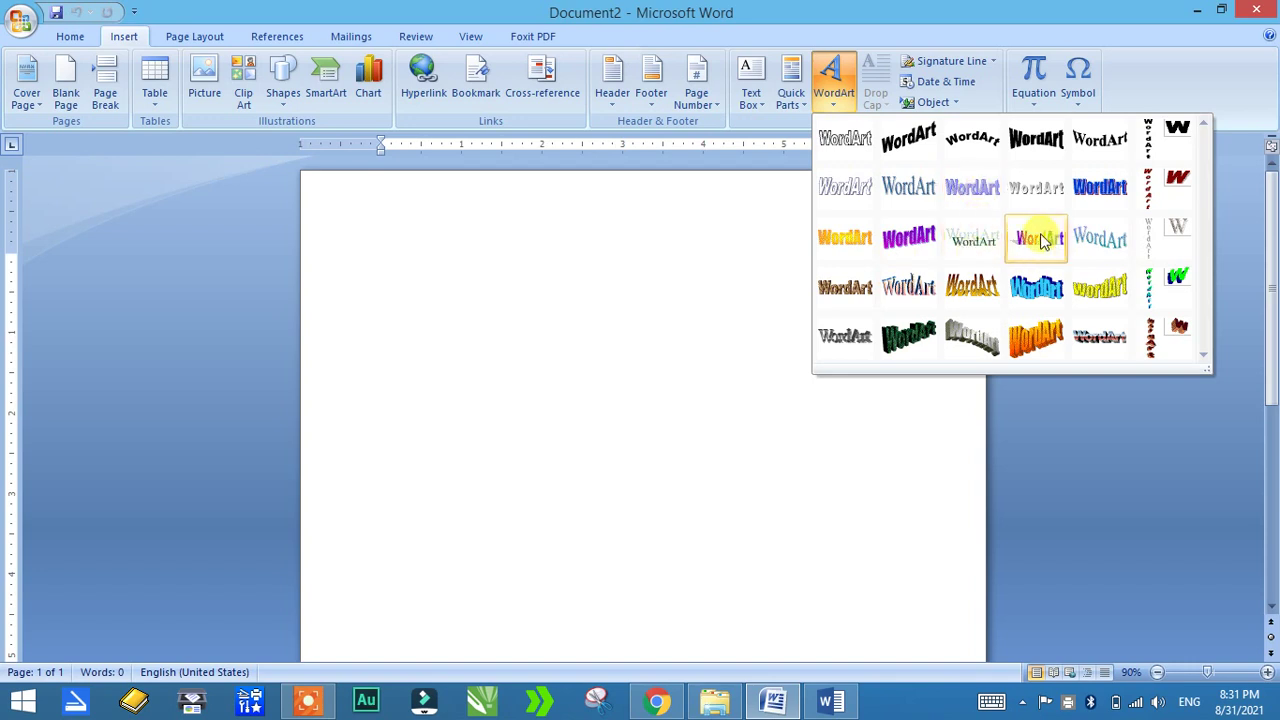
click(866, 237)
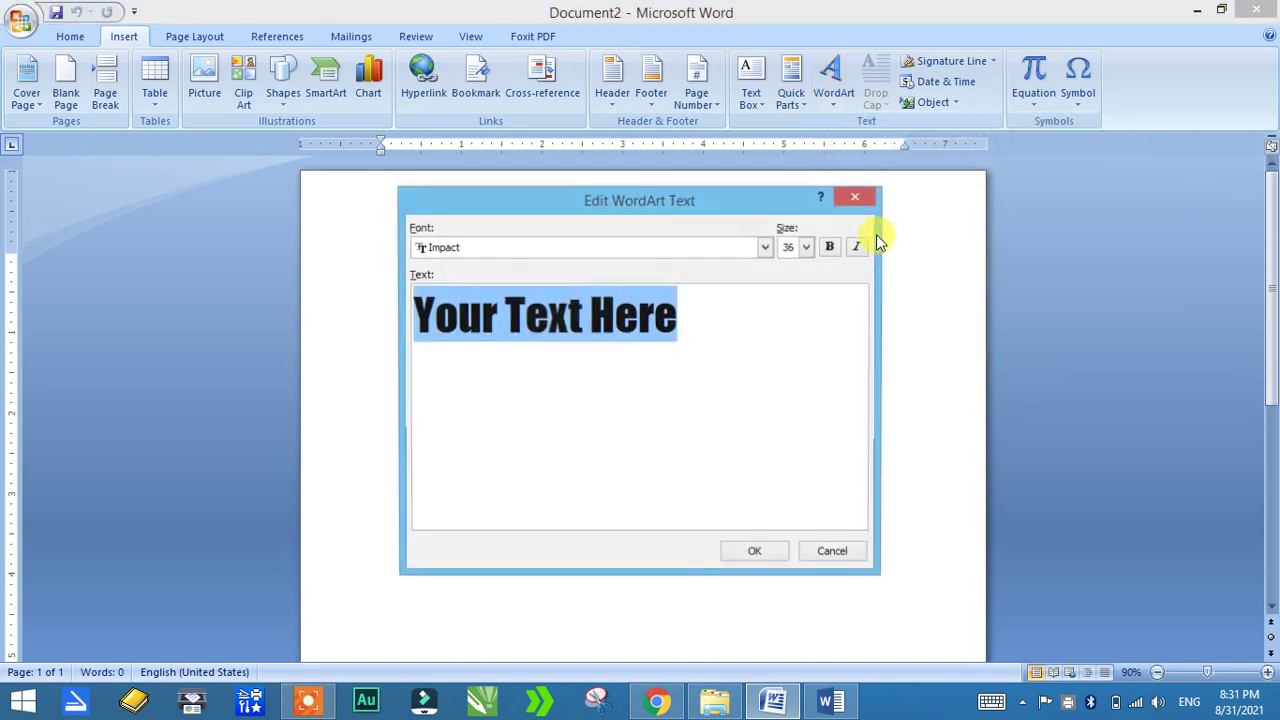
text(hind)
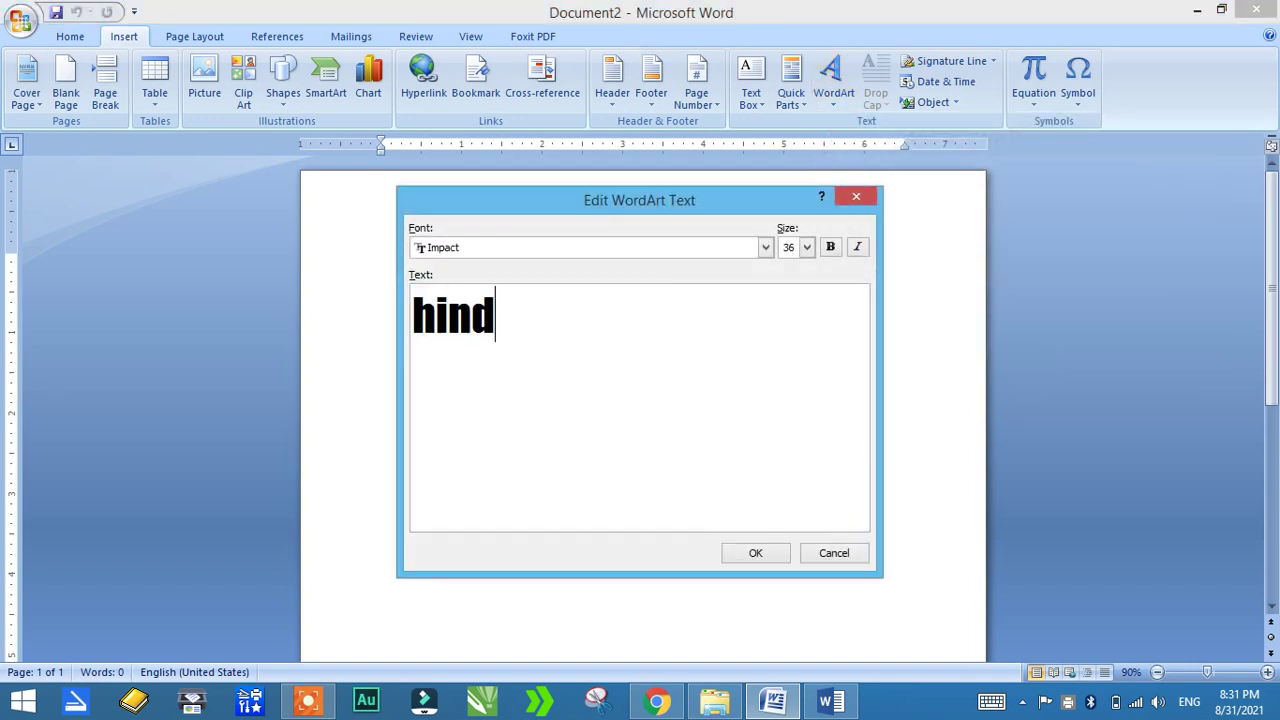
click(752, 553)
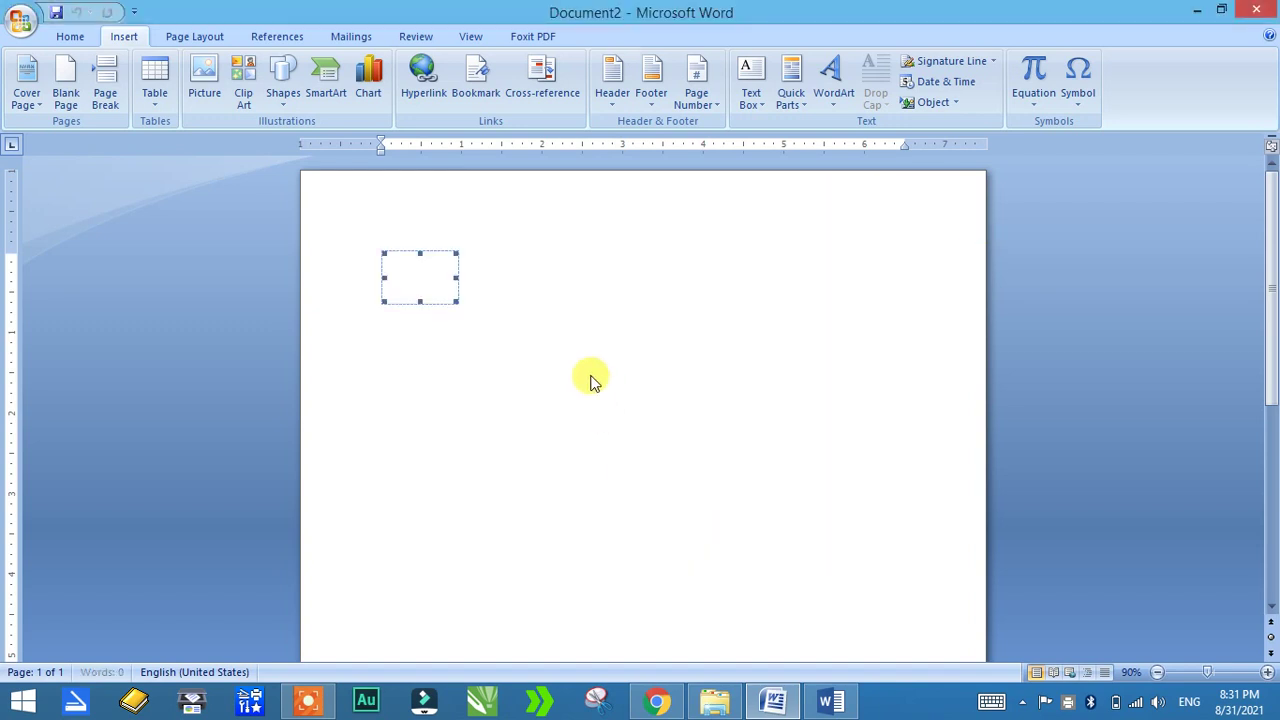
drag(453, 298, 1003, 595)
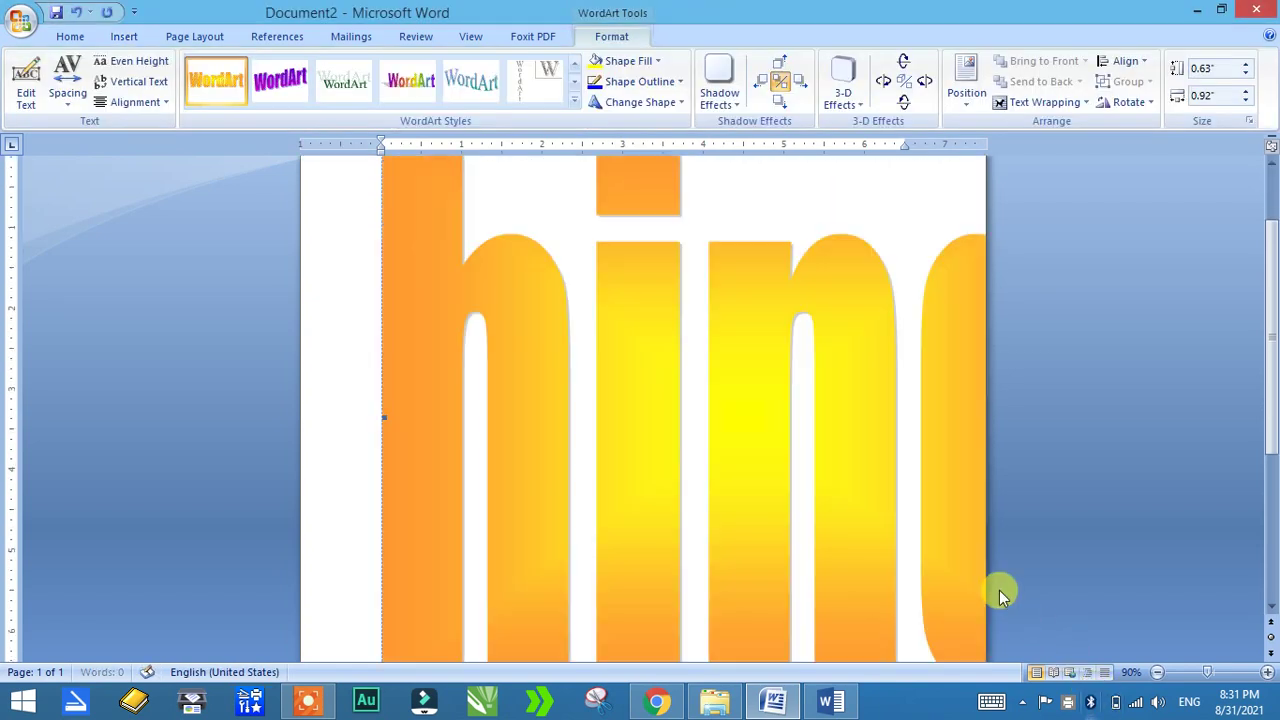
Step: Give the 'hind' WordArt a parallel 3-D extrusion and resize it to 0.72" by 3.02"
click(843, 88)
click(866, 234)
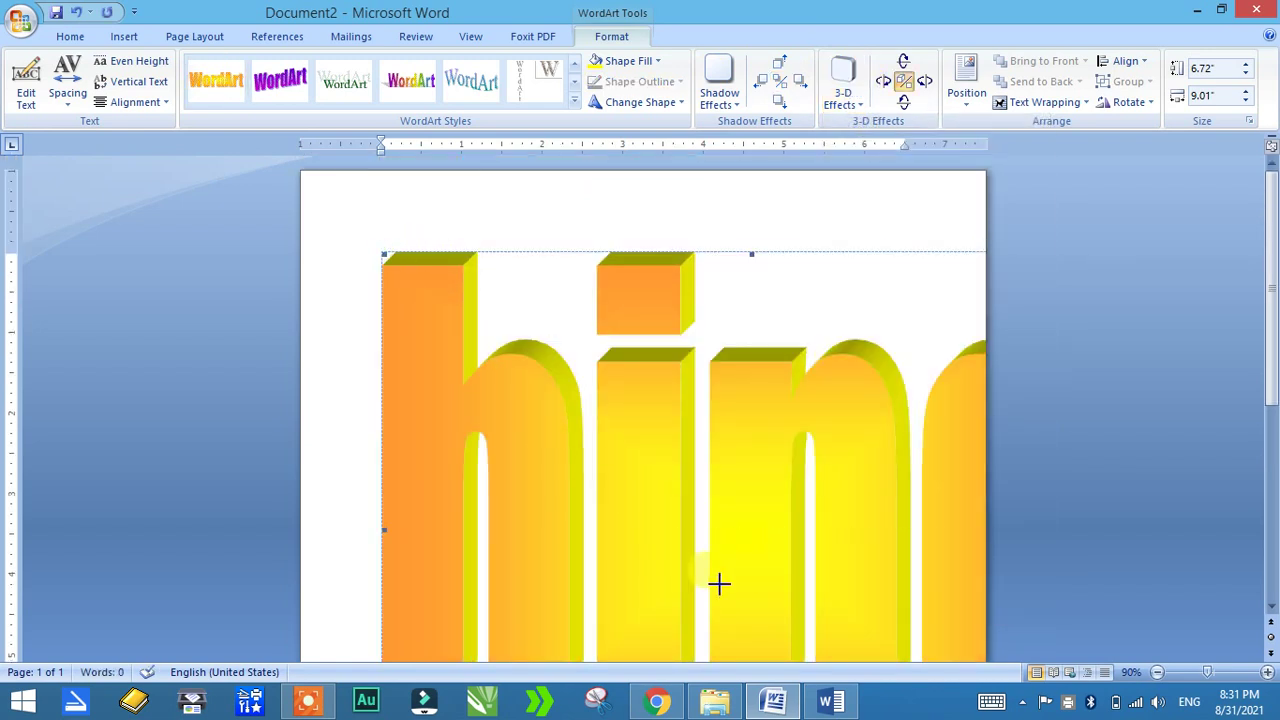
drag(380, 250, 720, 583)
drag(780, 470, 638, 330)
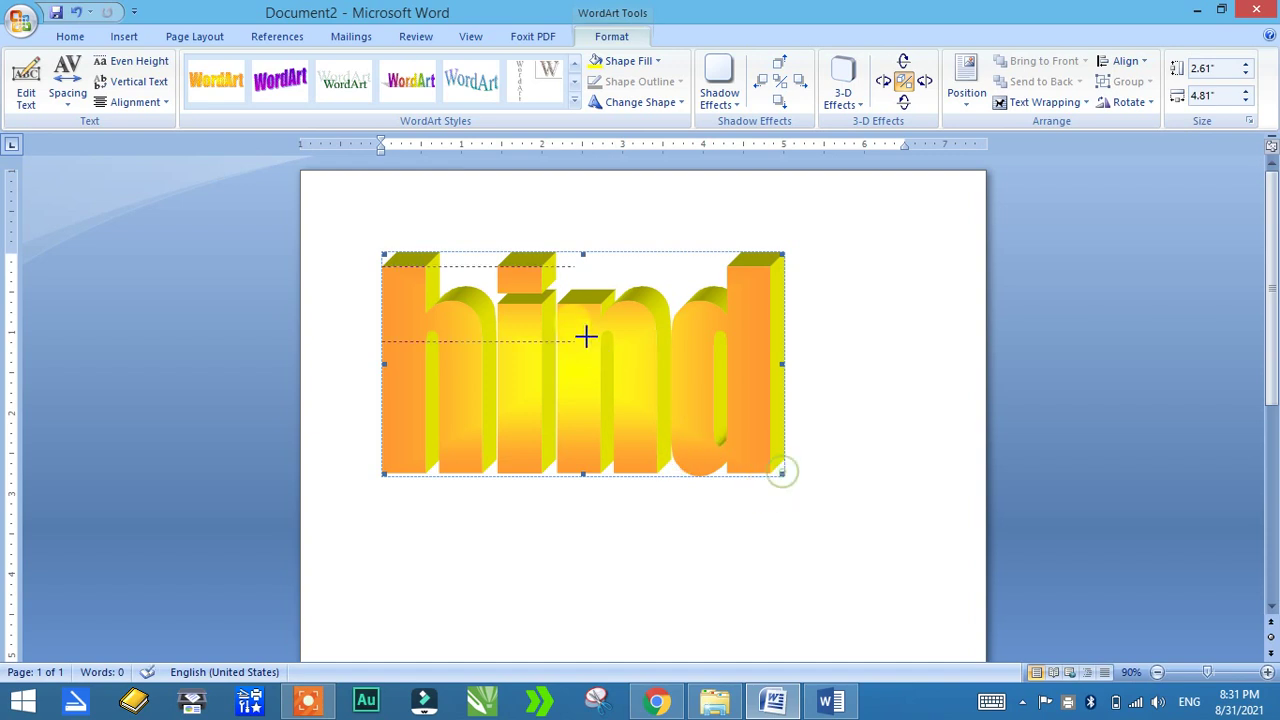
drag(633, 320, 906, 492)
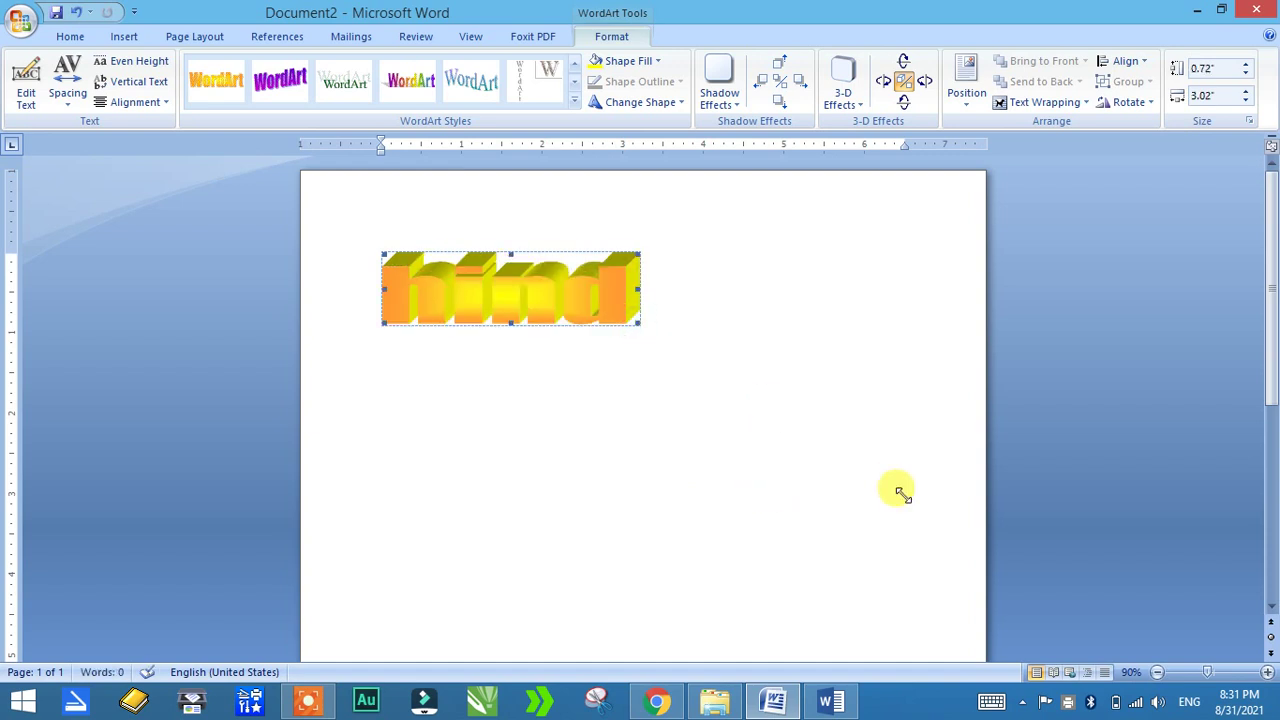
Step: Create new blank Document3 with Ctrl+N and show its Info page
click(826, 703)
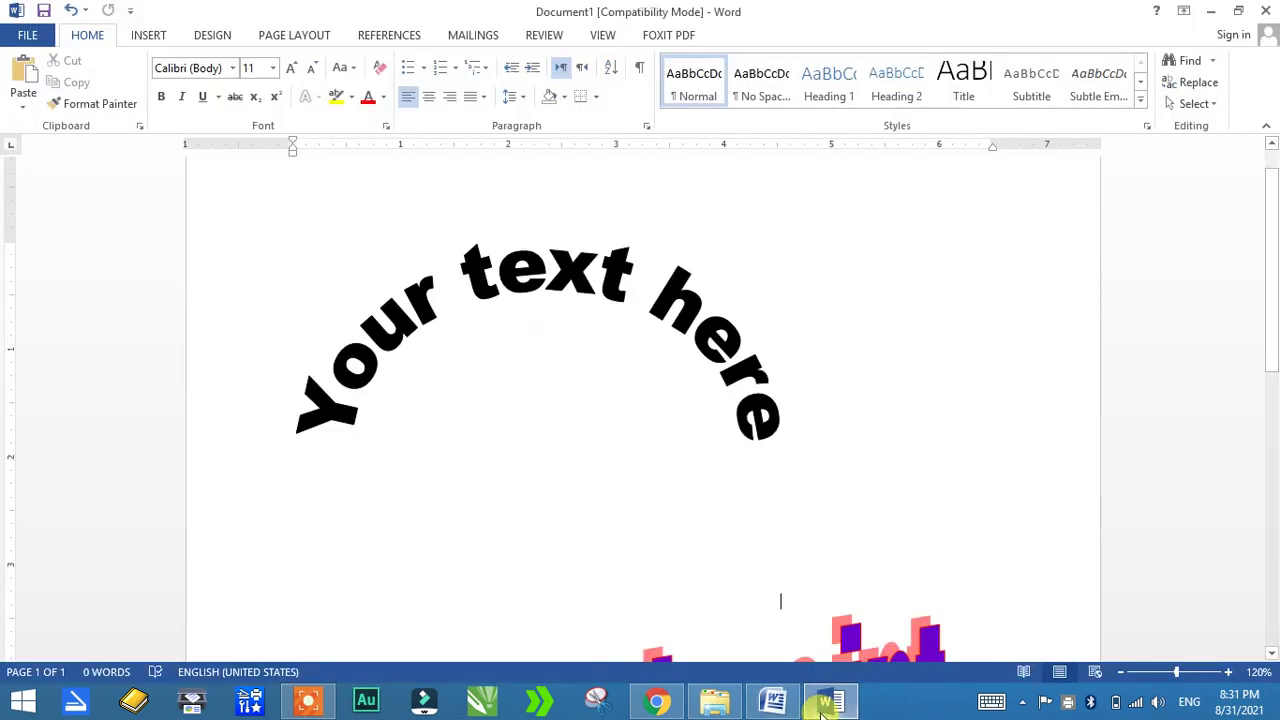
scroll(608, 363, down, 5)
scroll(627, 372, down, 2)
click(627, 375)
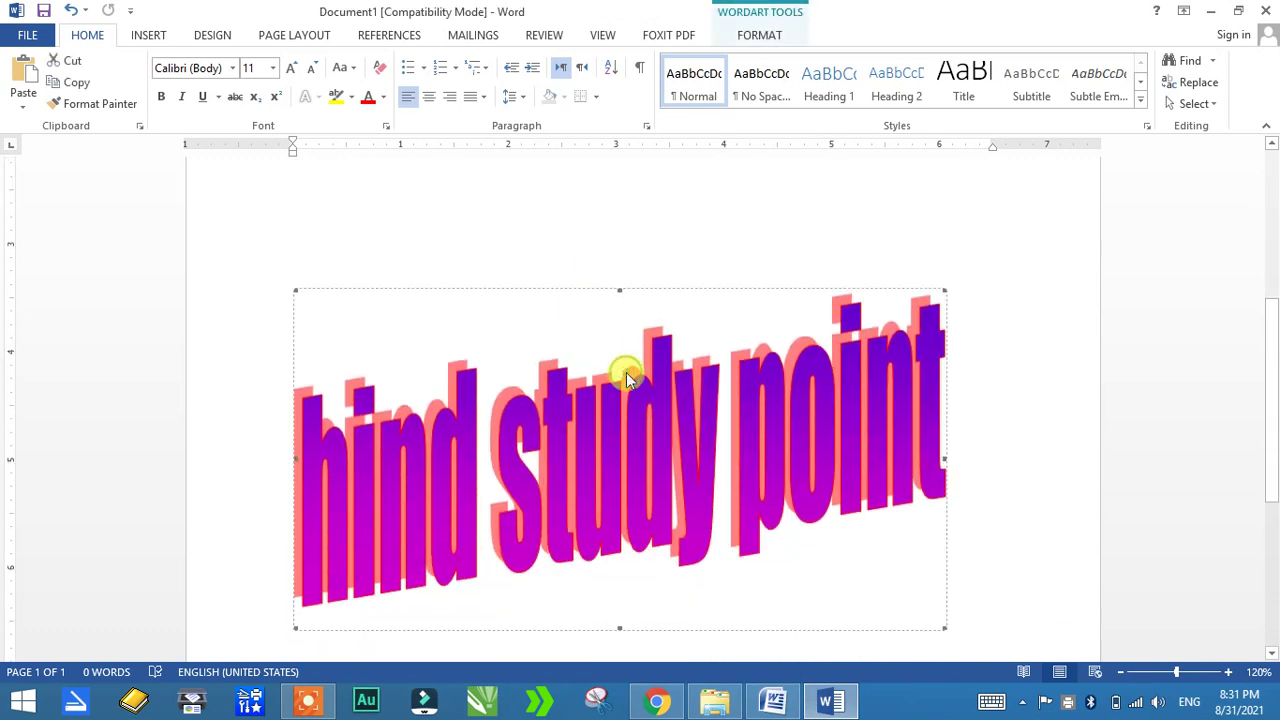
key(ctrl+n)
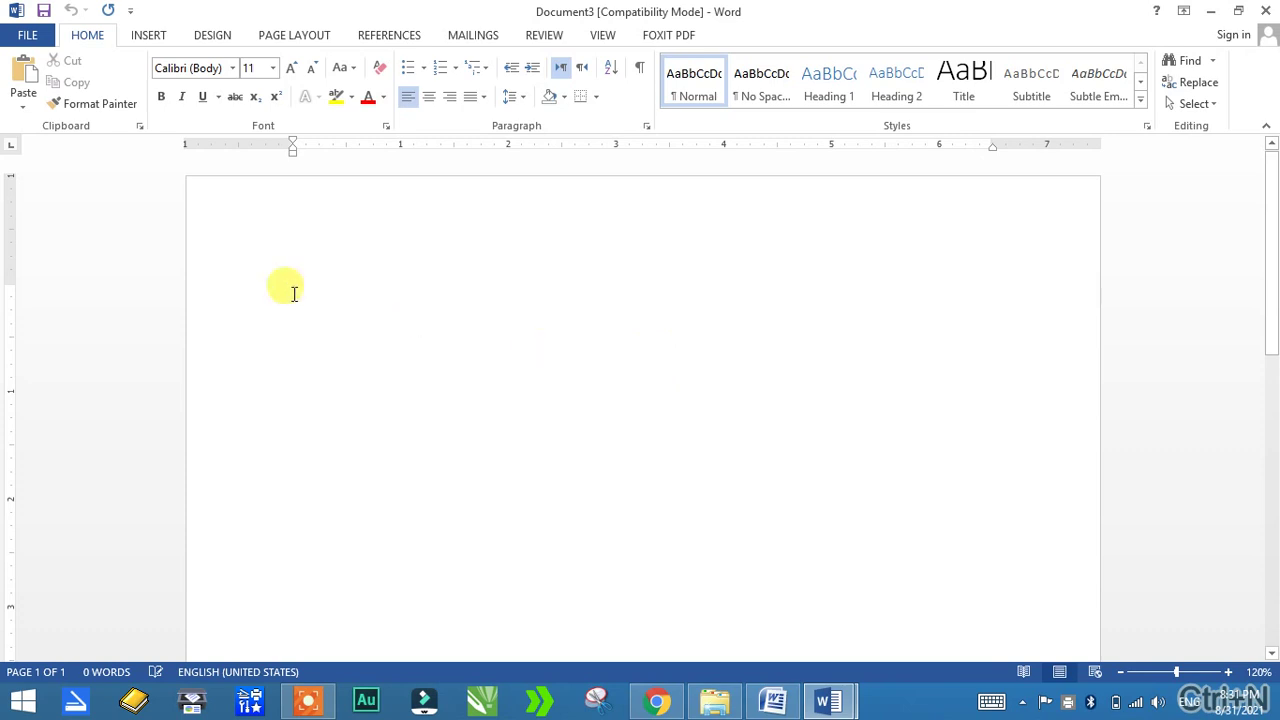
click(27, 35)
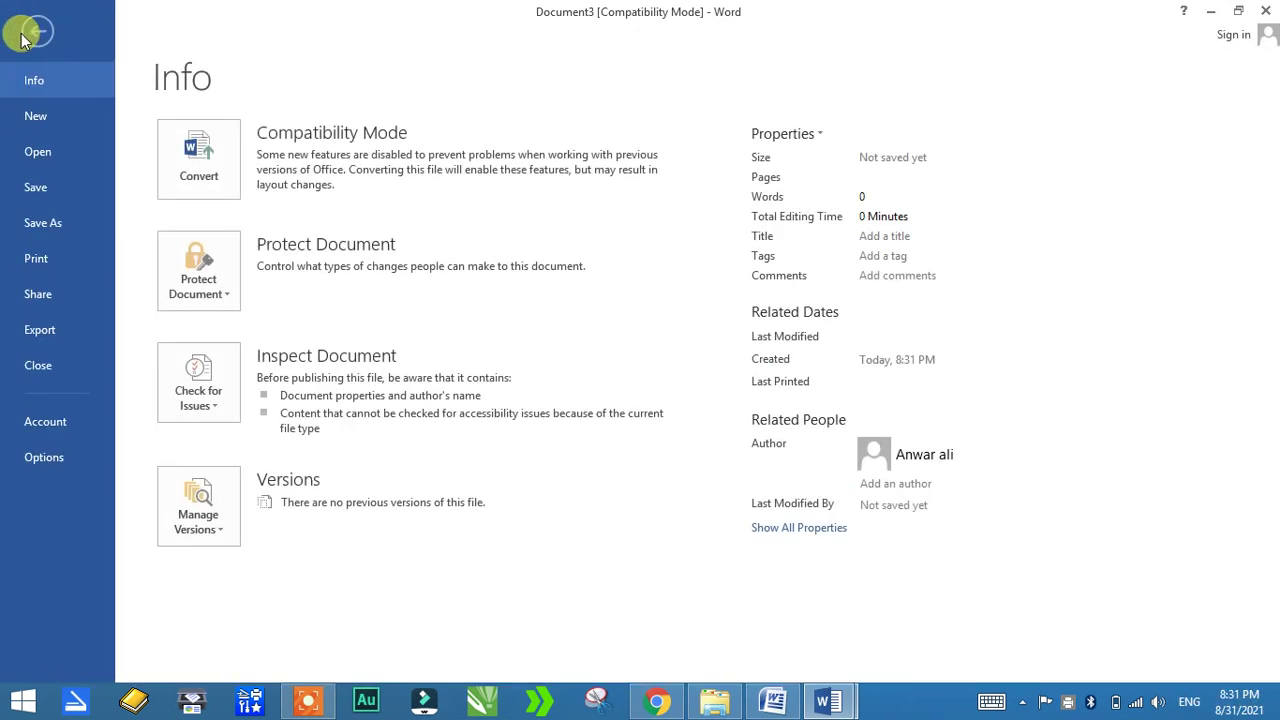
Step: Save the document to the Desktop as 'ali2' in Word 97-2003 Document format
click(52, 228)
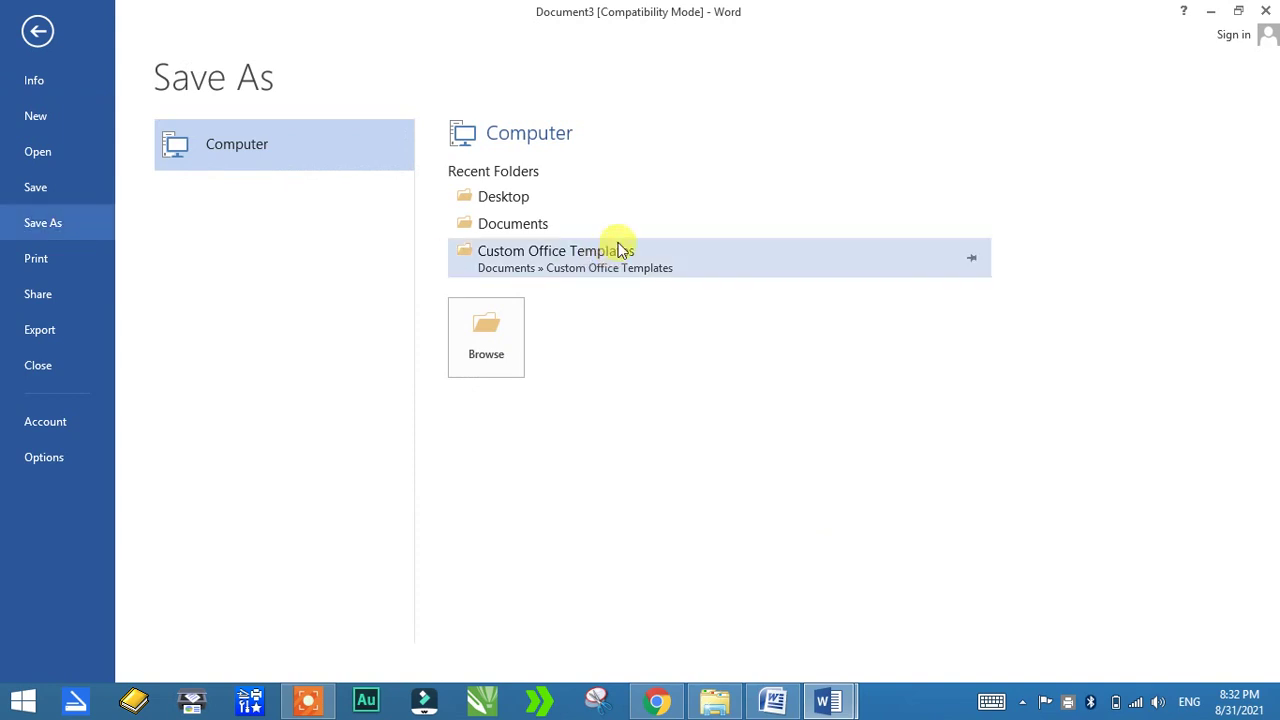
click(528, 199)
click(530, 201)
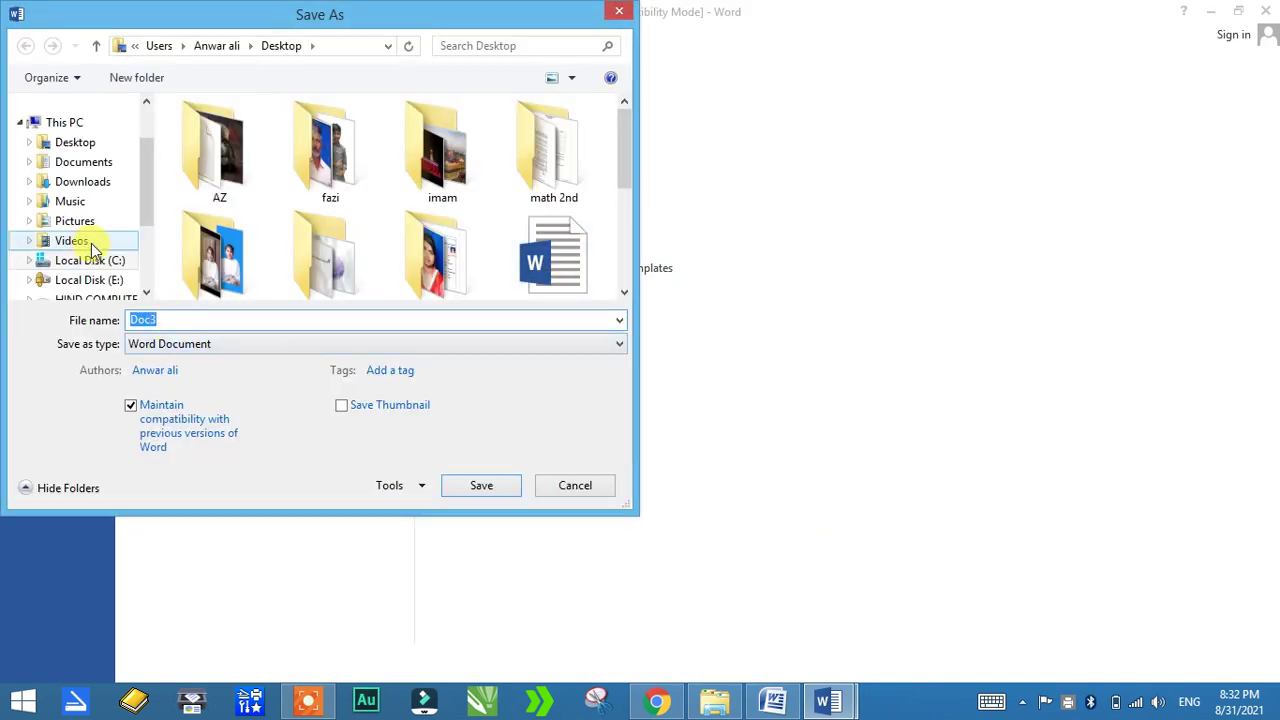
text(ali)
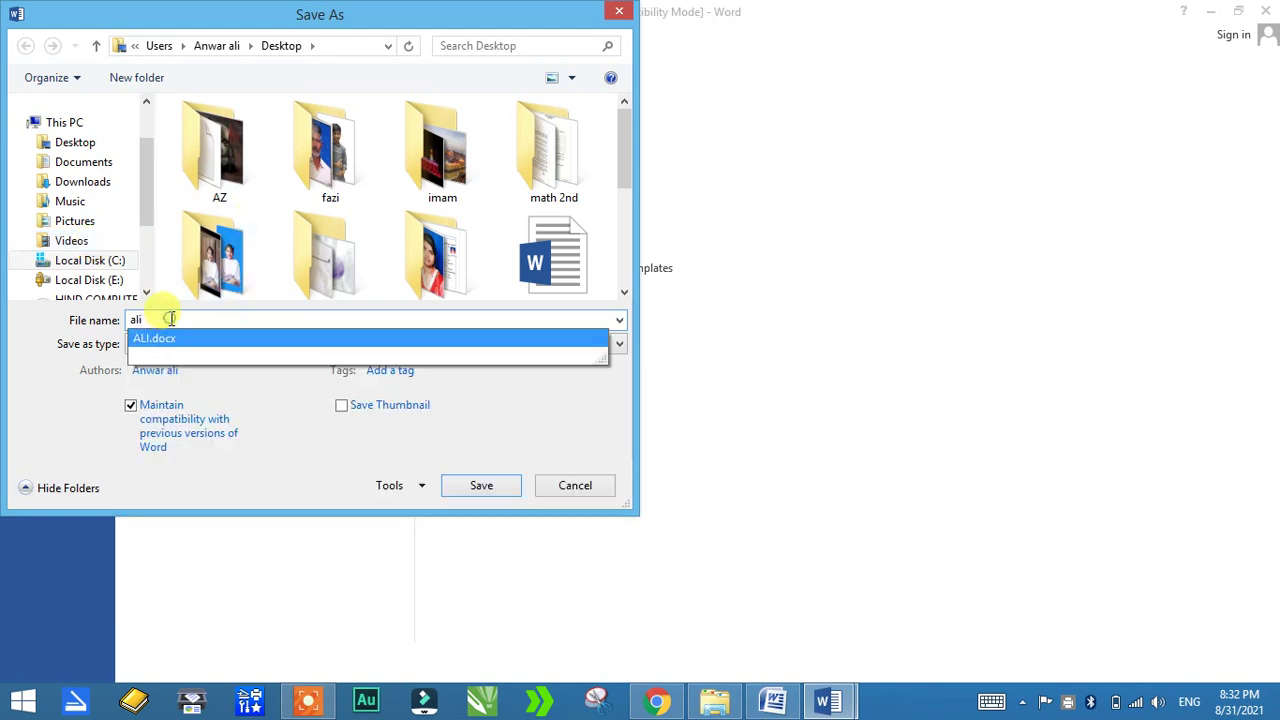
text(2)
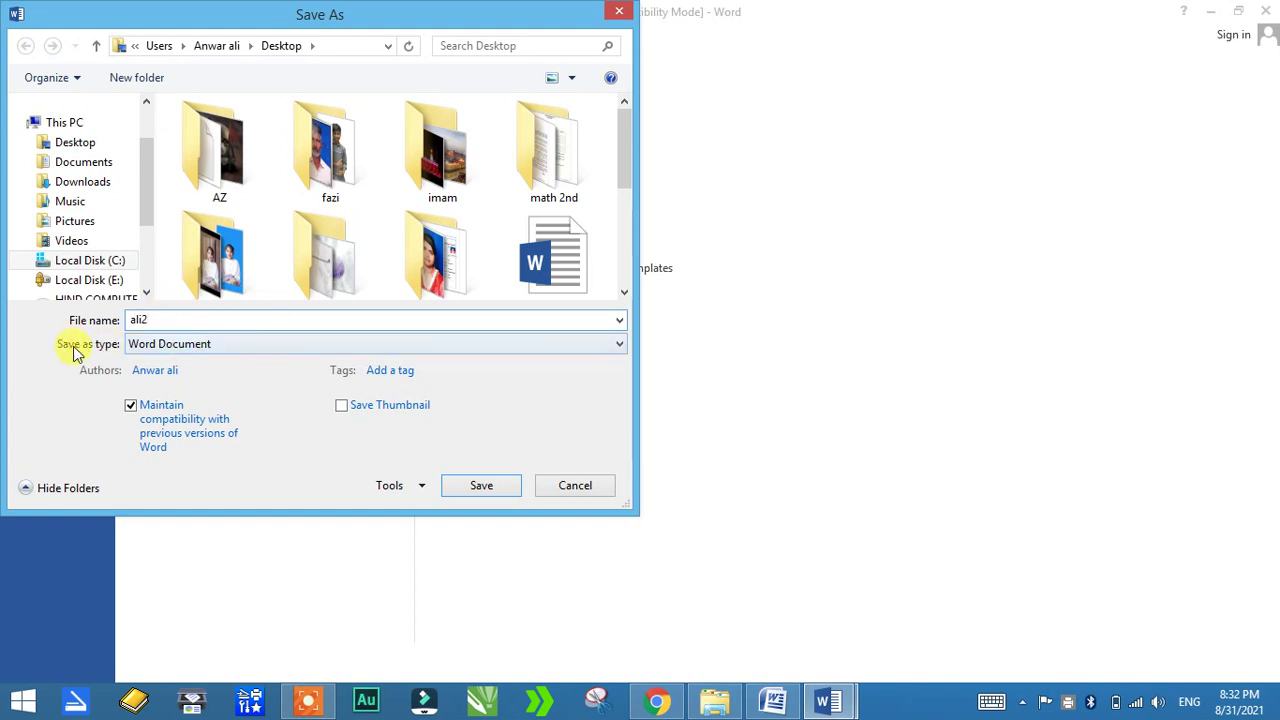
click(148, 350)
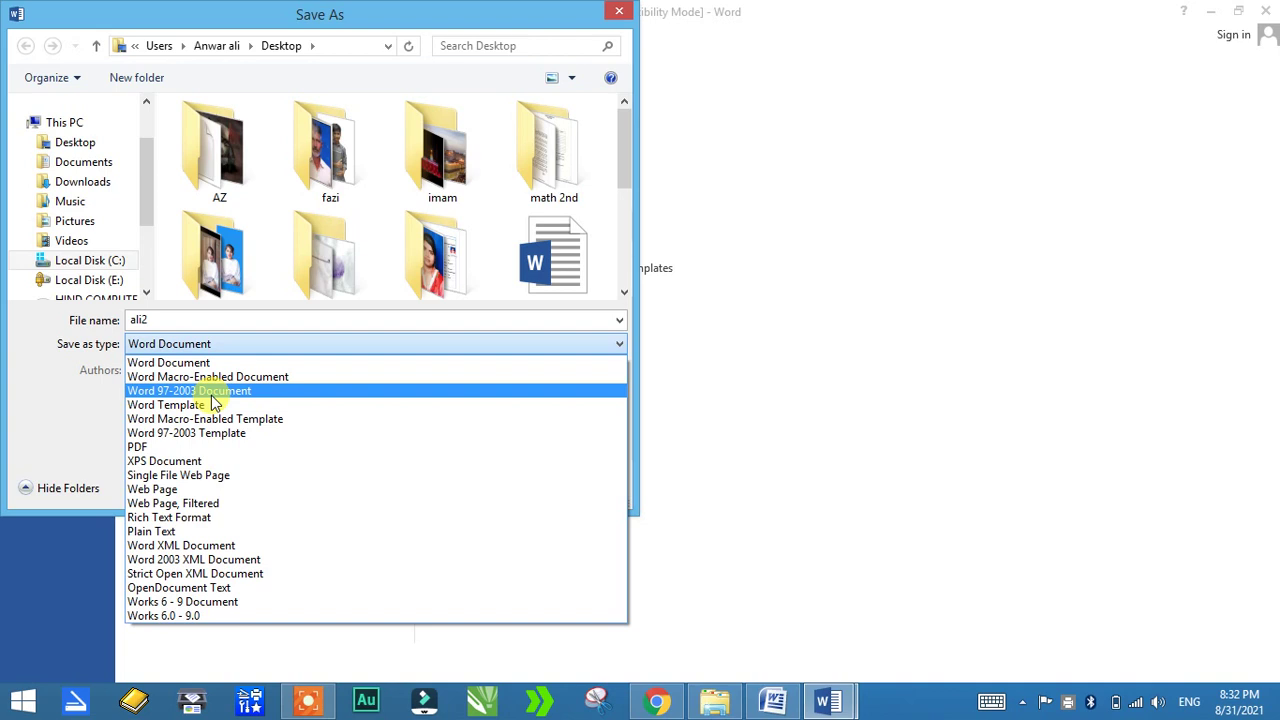
click(213, 395)
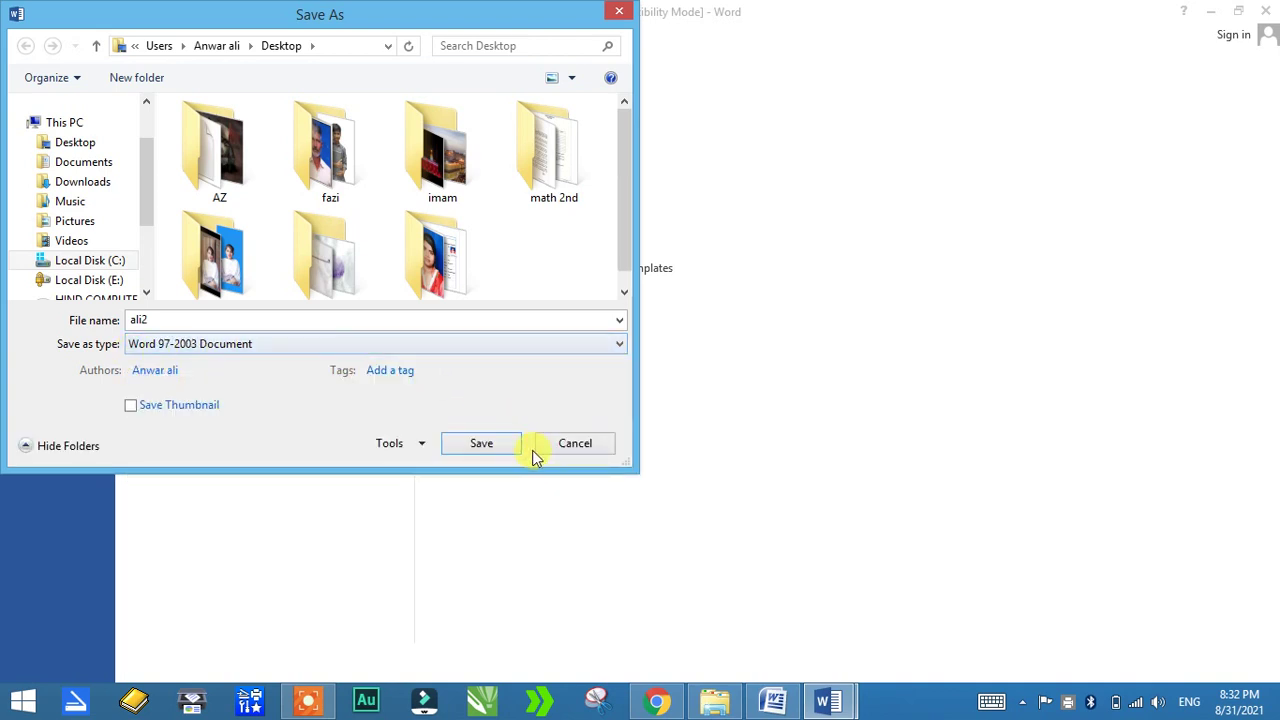
click(487, 443)
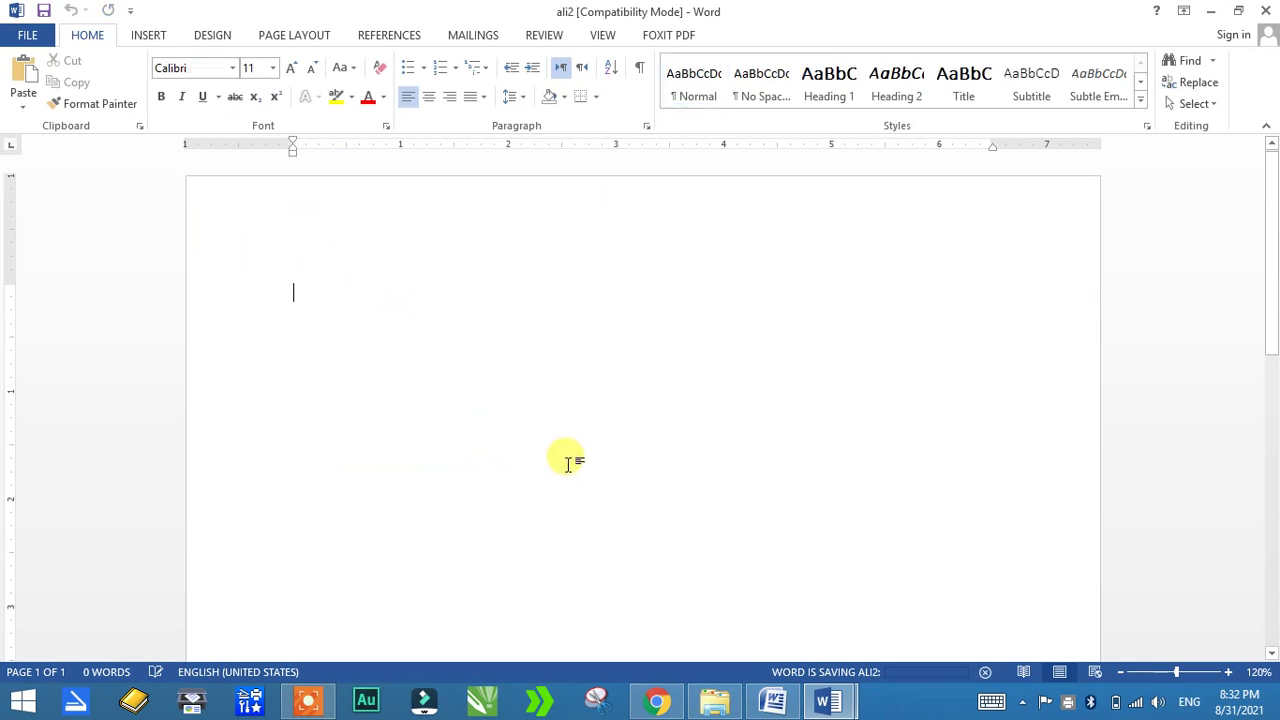
Step: Type a name and make it rainbow-gradient WordArt enlarged to about 1.43 by 6.17 inches
text(hima)
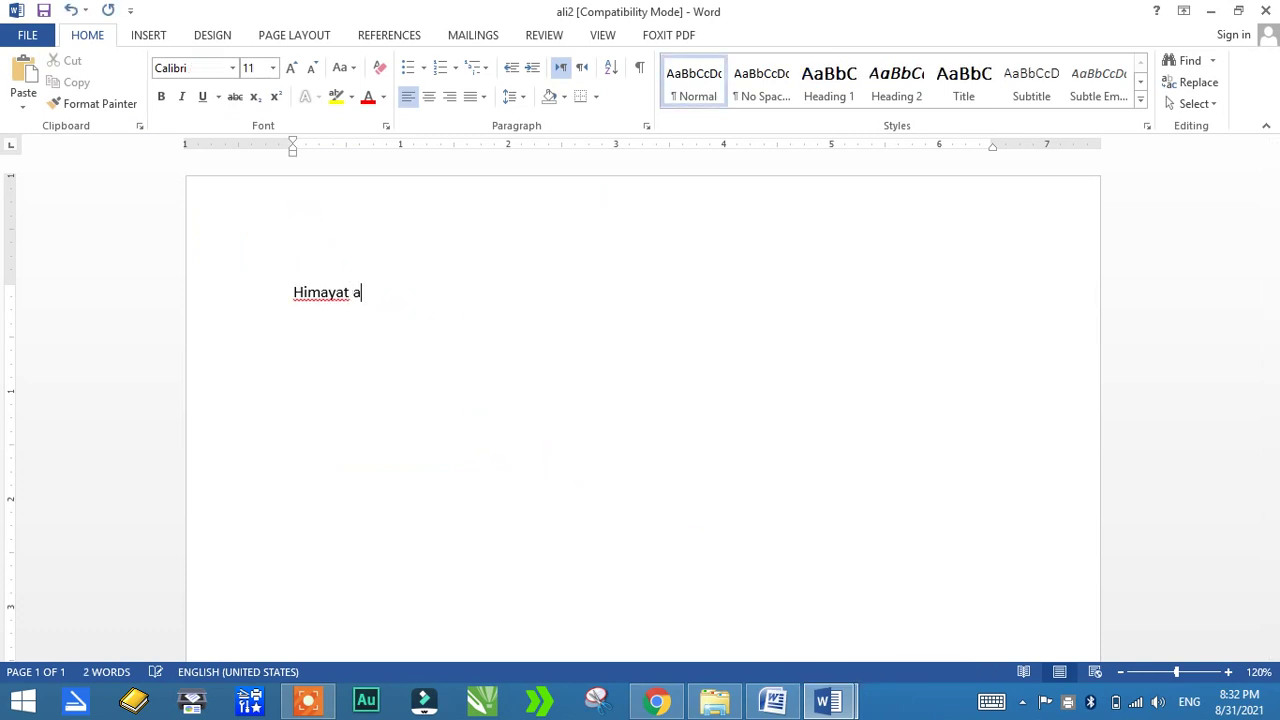
text(li)
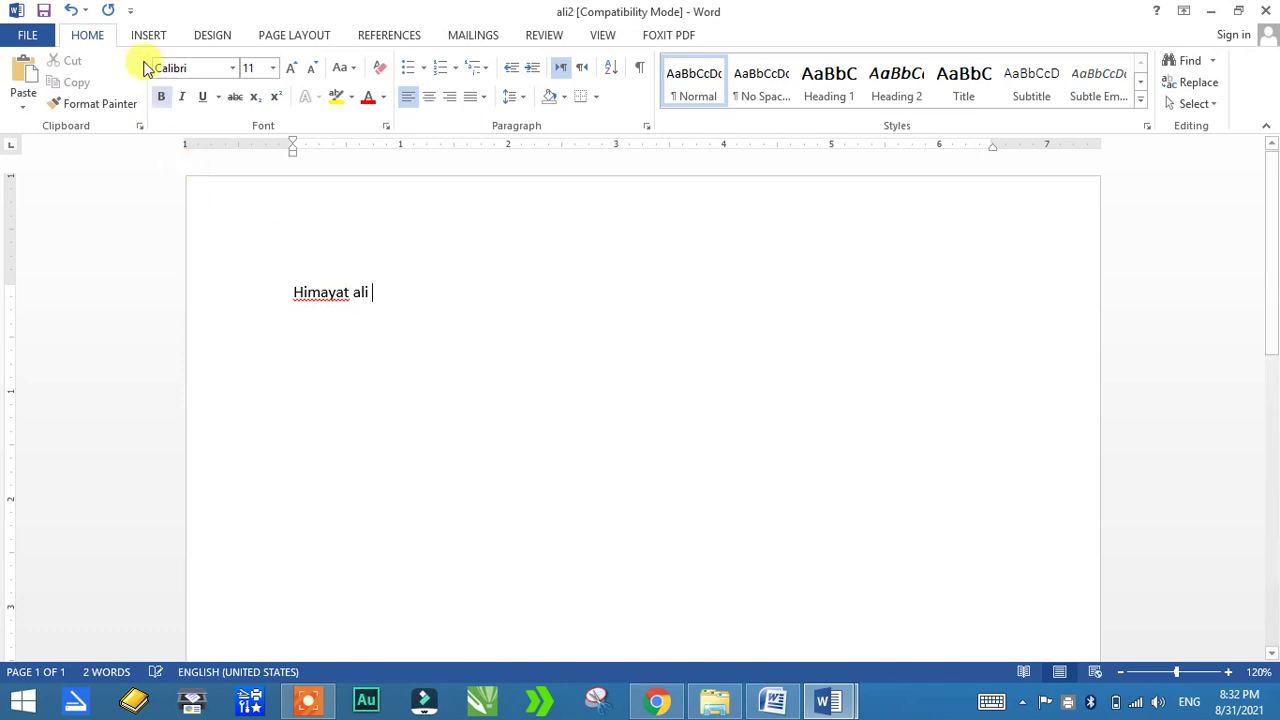
click(148, 38)
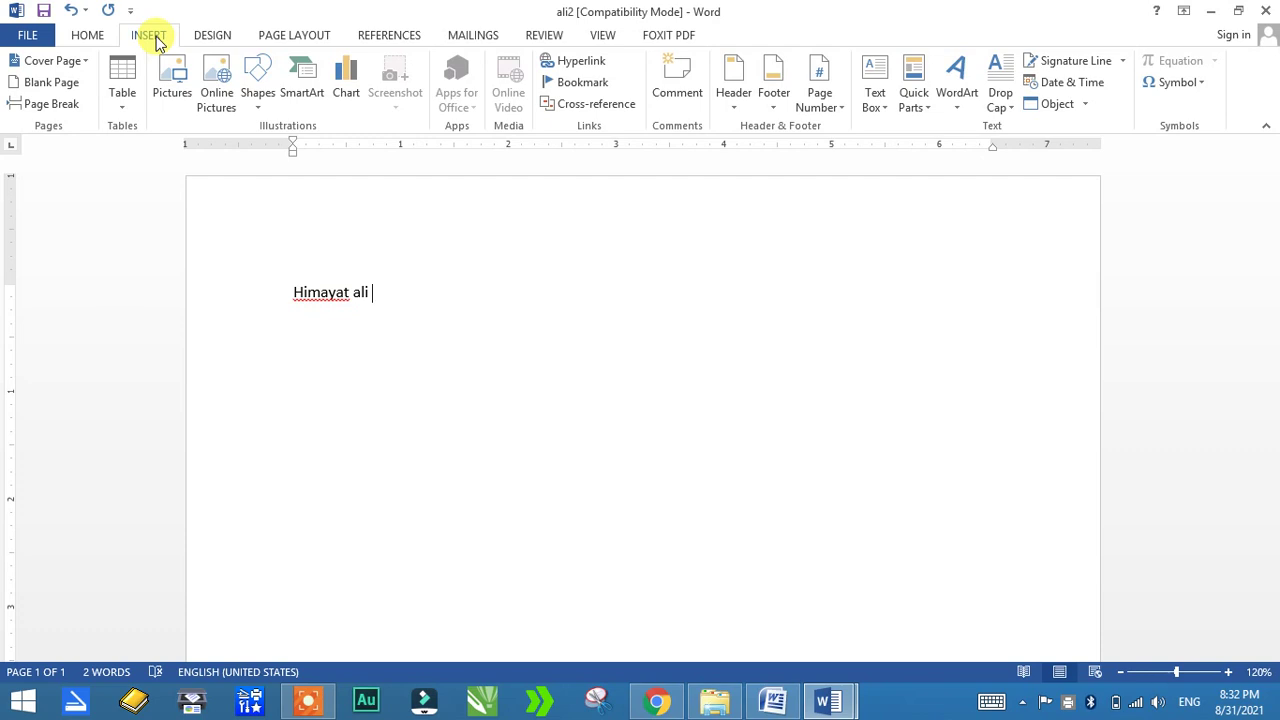
drag(372, 296, 278, 292)
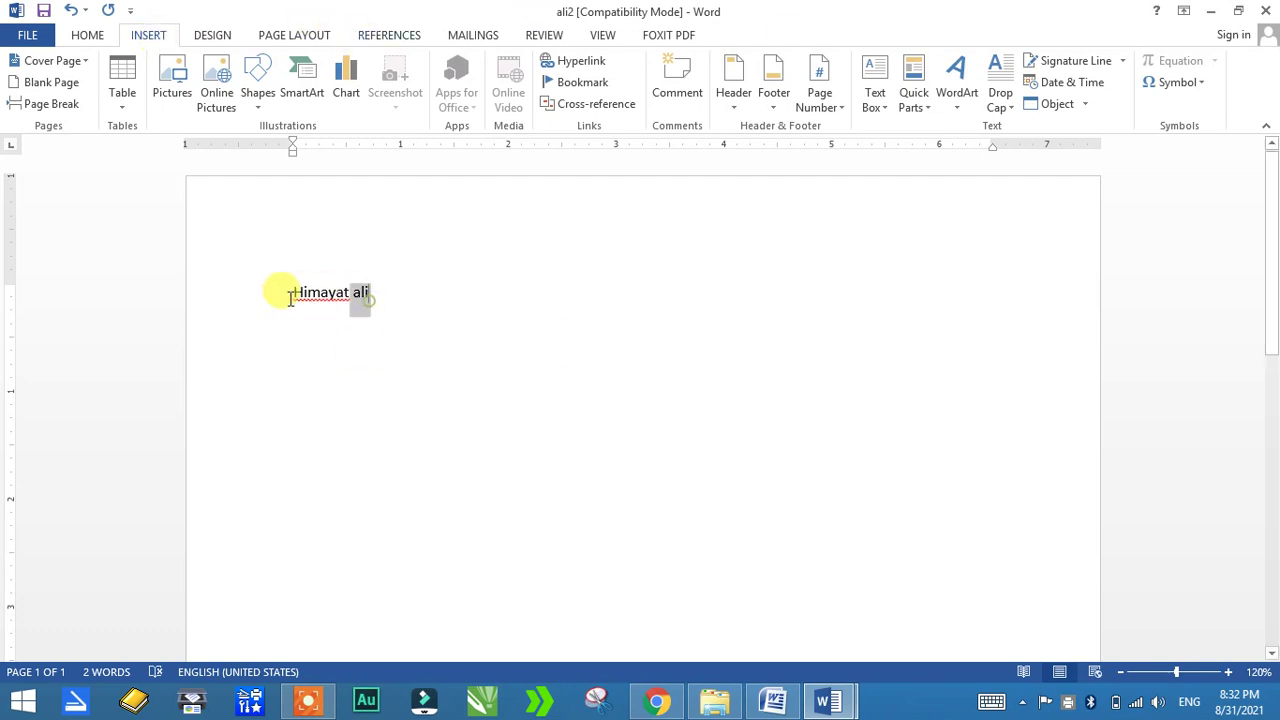
click(956, 80)
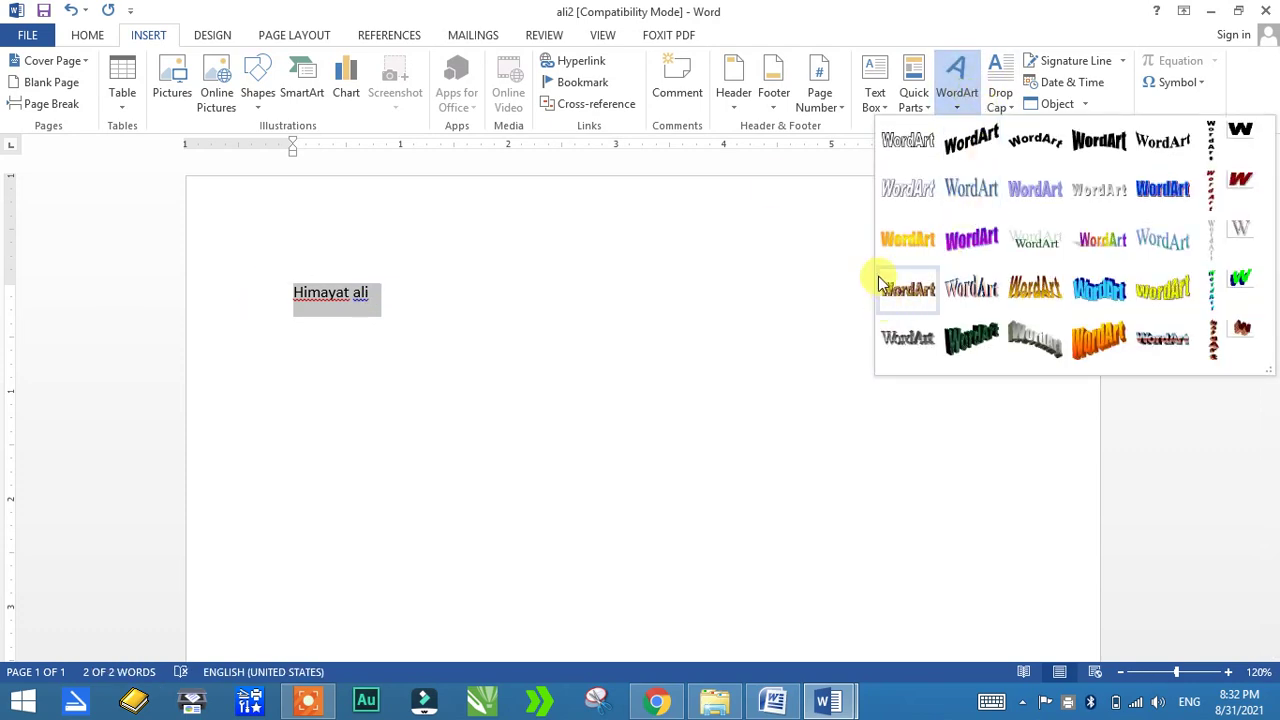
click(1100, 240)
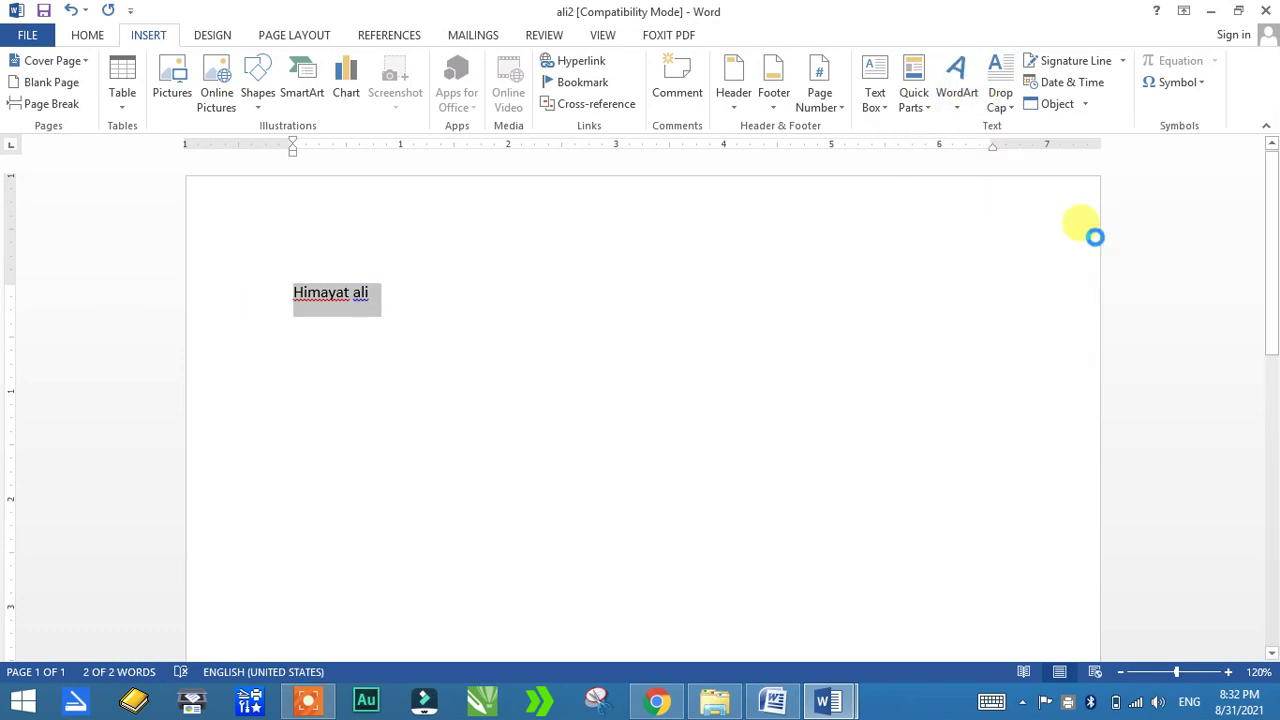
click(750, 490)
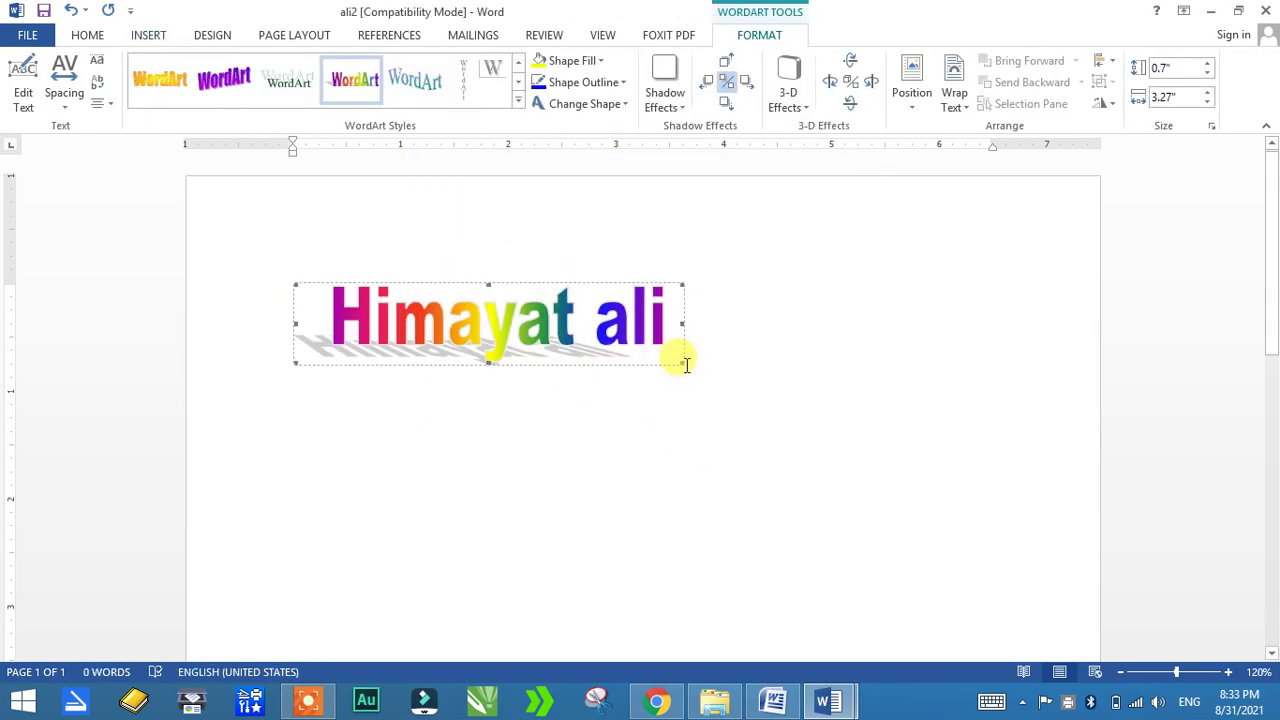
drag(684, 363, 993, 445)
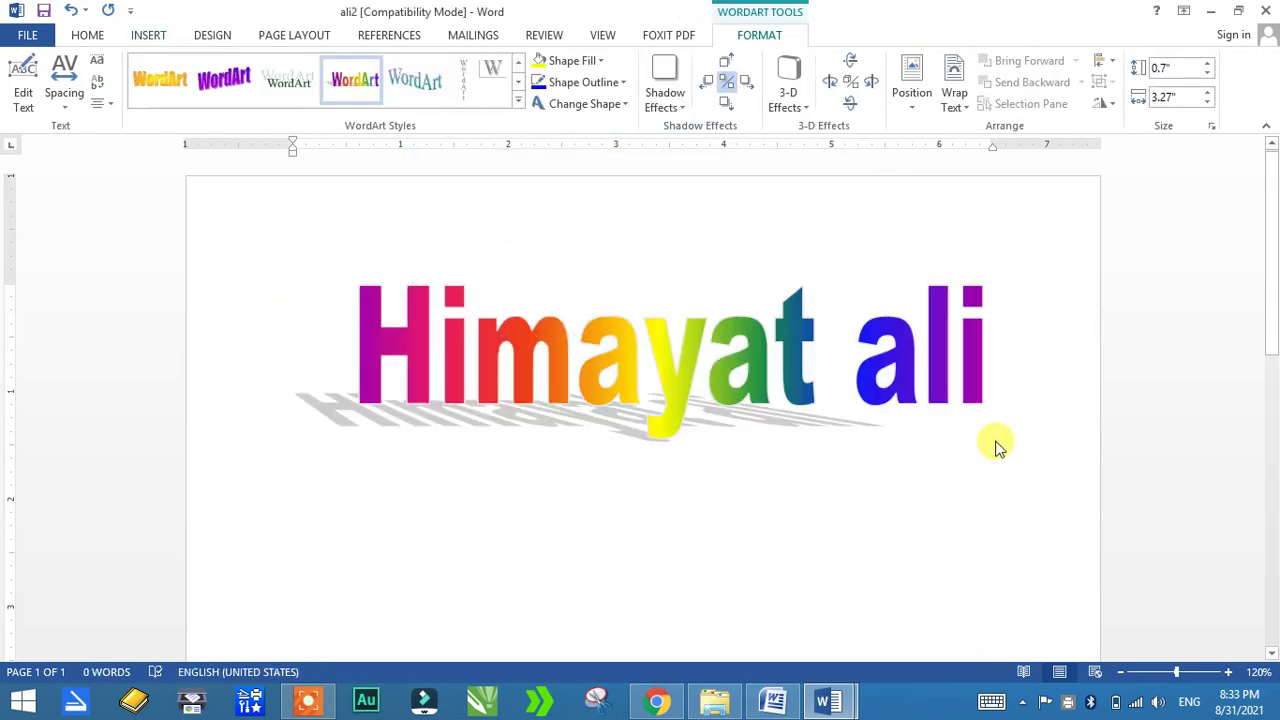
Step: Reselect the WordArt, then show the document's file Info page
click(719, 331)
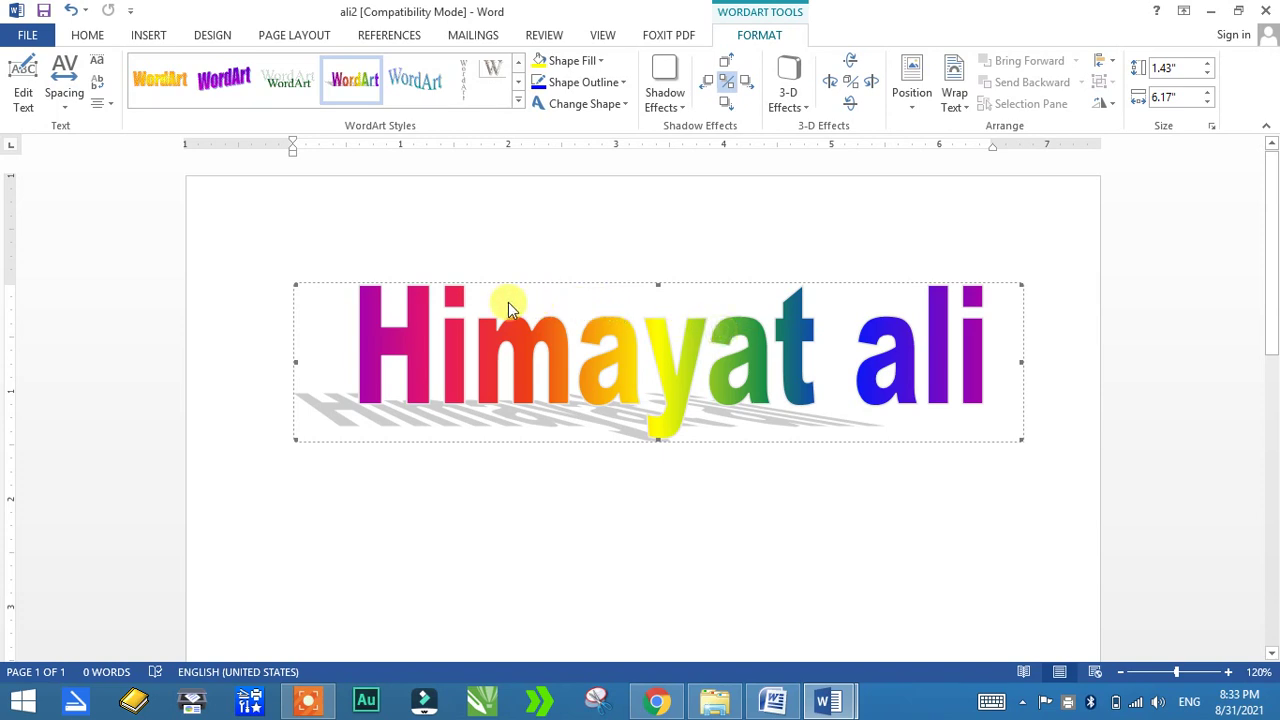
click(262, 218)
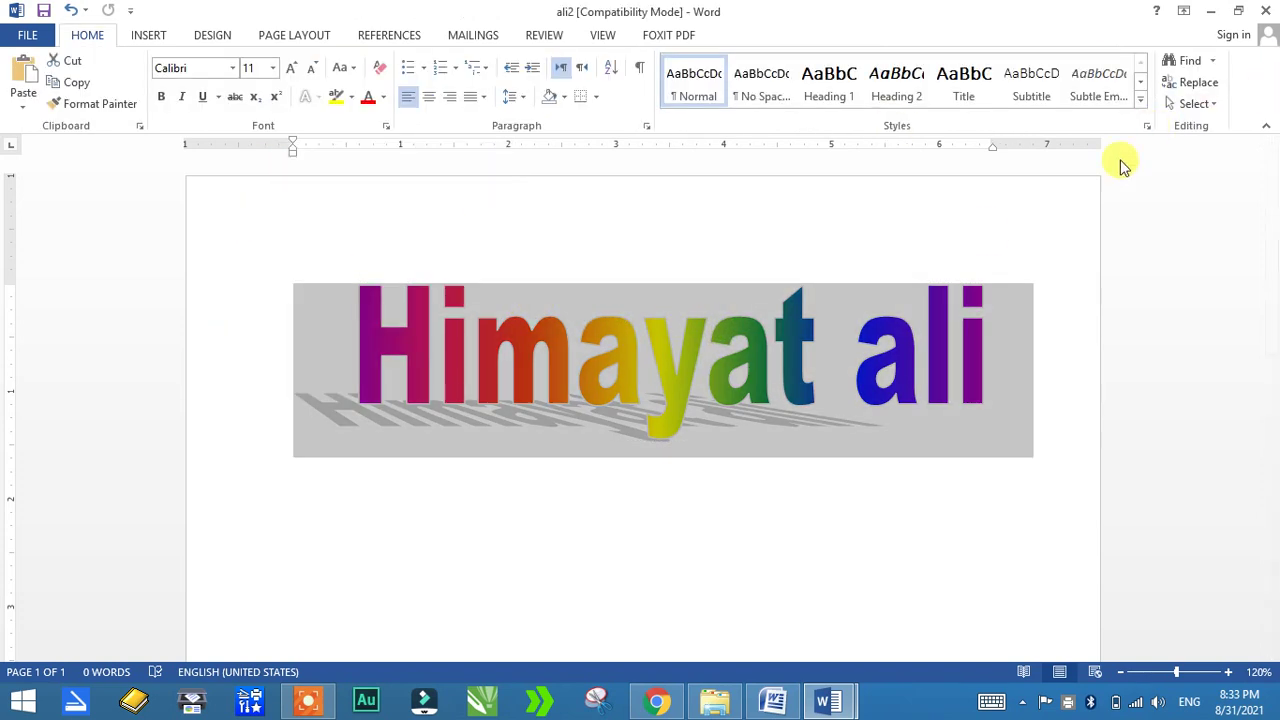
click(988, 235)
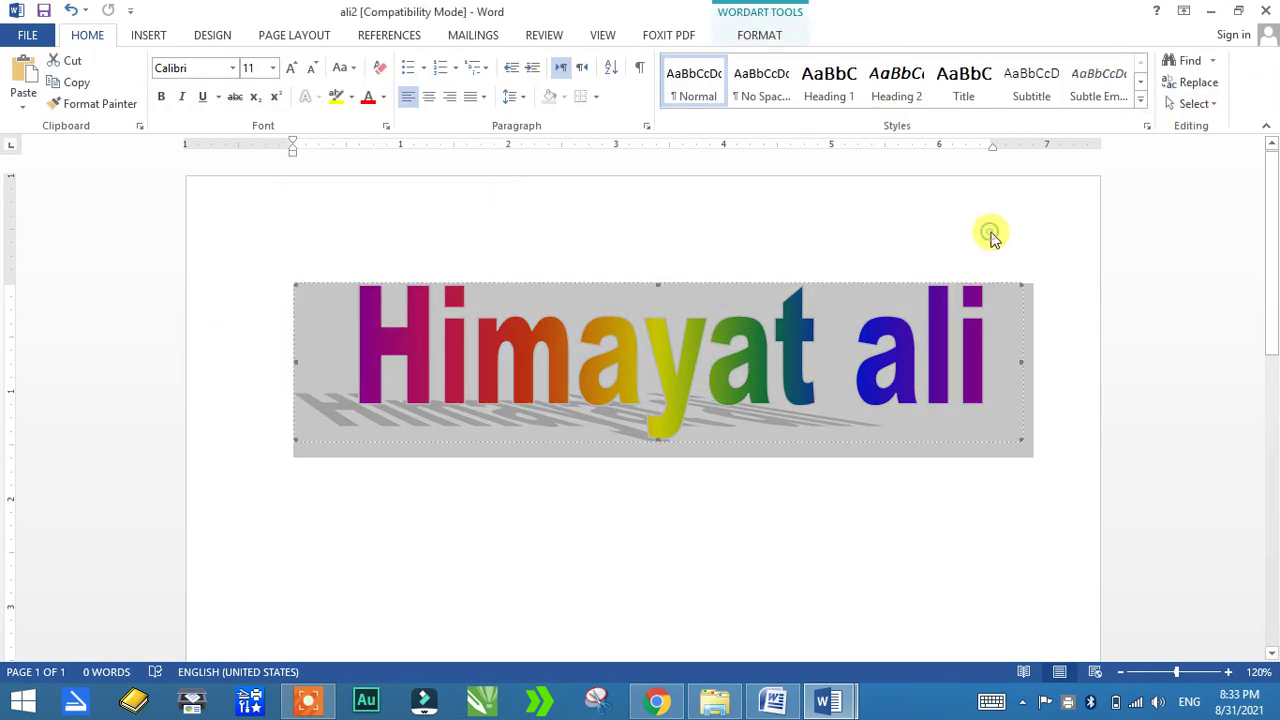
click(855, 506)
click(482, 372)
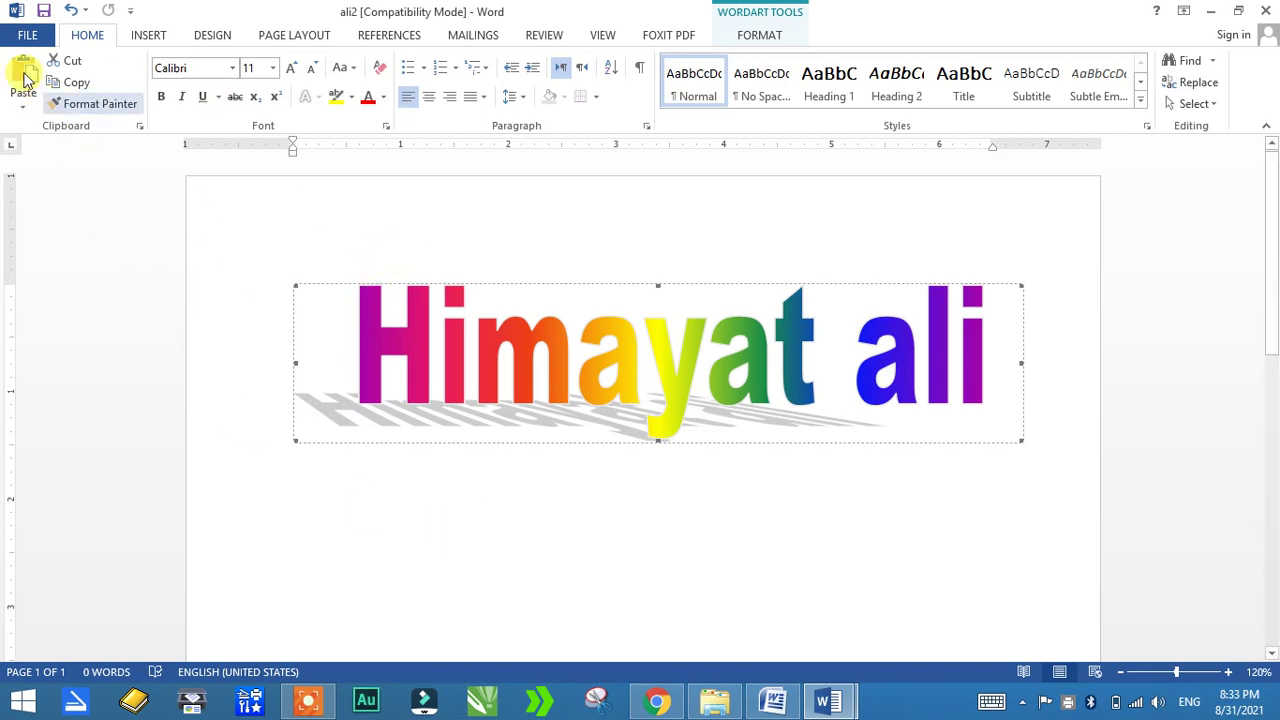
click(24, 35)
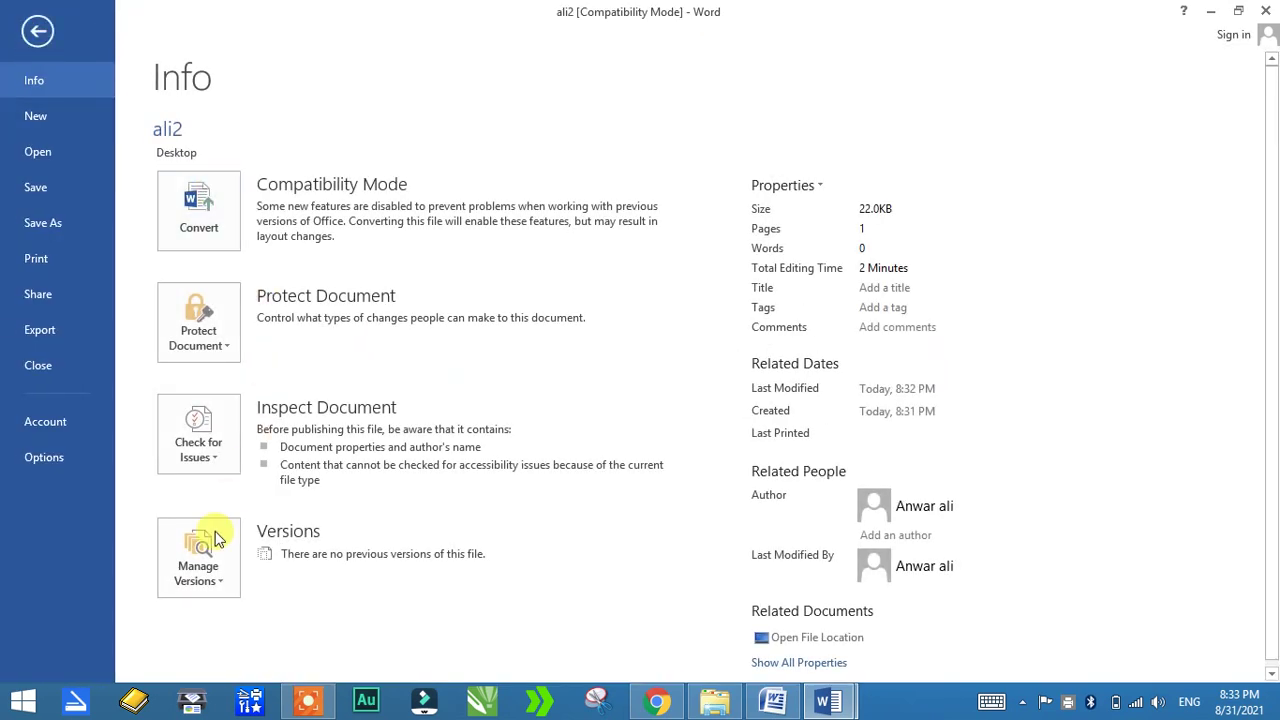
Step: Convert ali2 from Compatibility Mode to the current Word file format
click(192, 232)
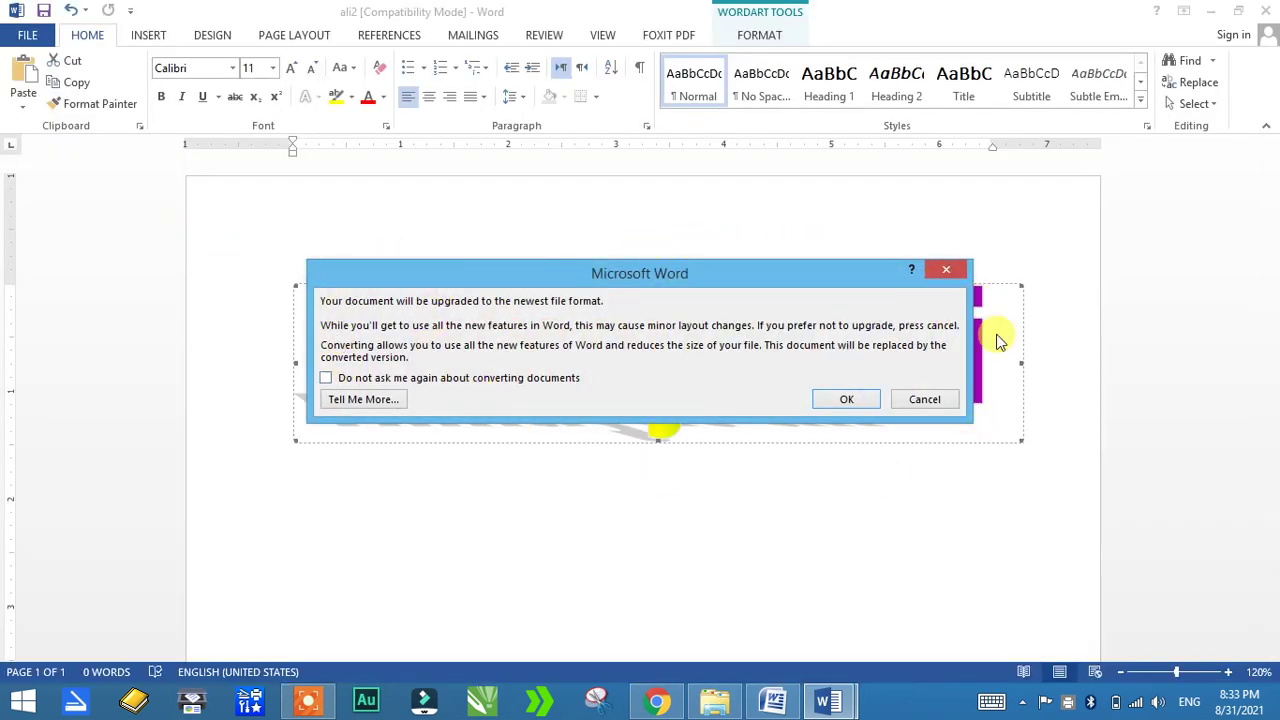
click(832, 401)
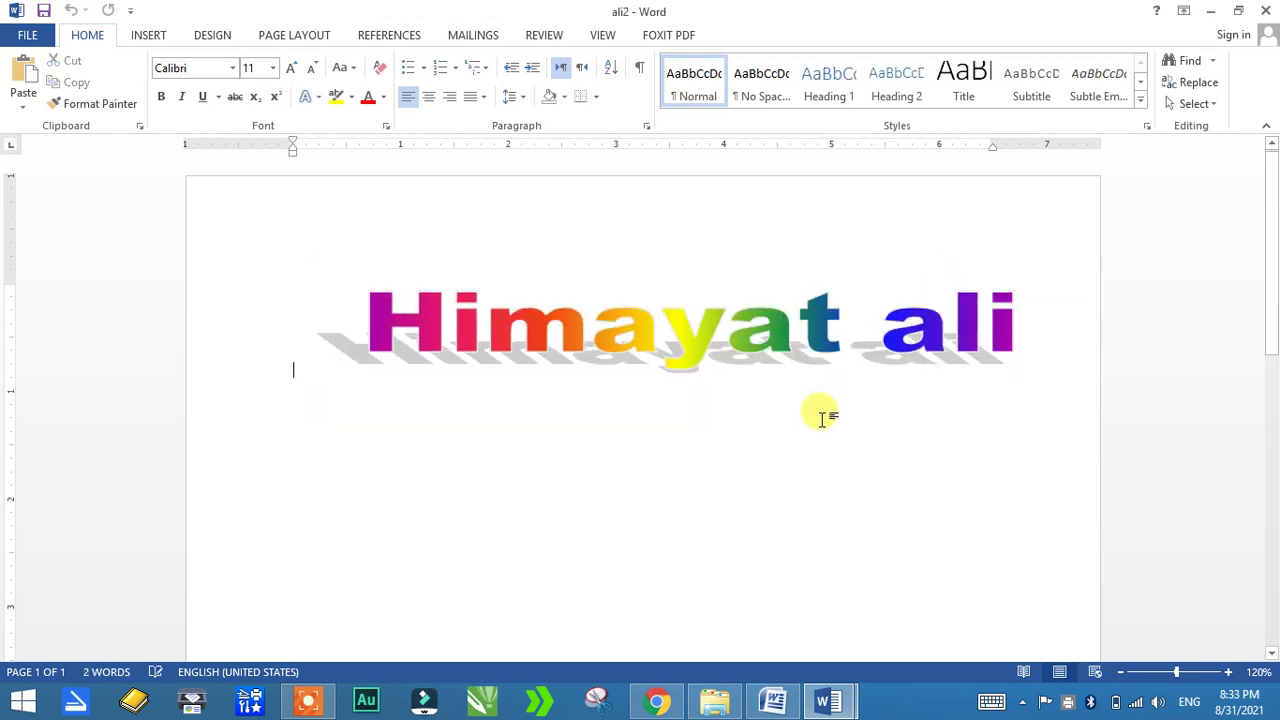
Step: Insert a new styled WordArt below the rainbow name and widen it to 5.39 inches
click(503, 544)
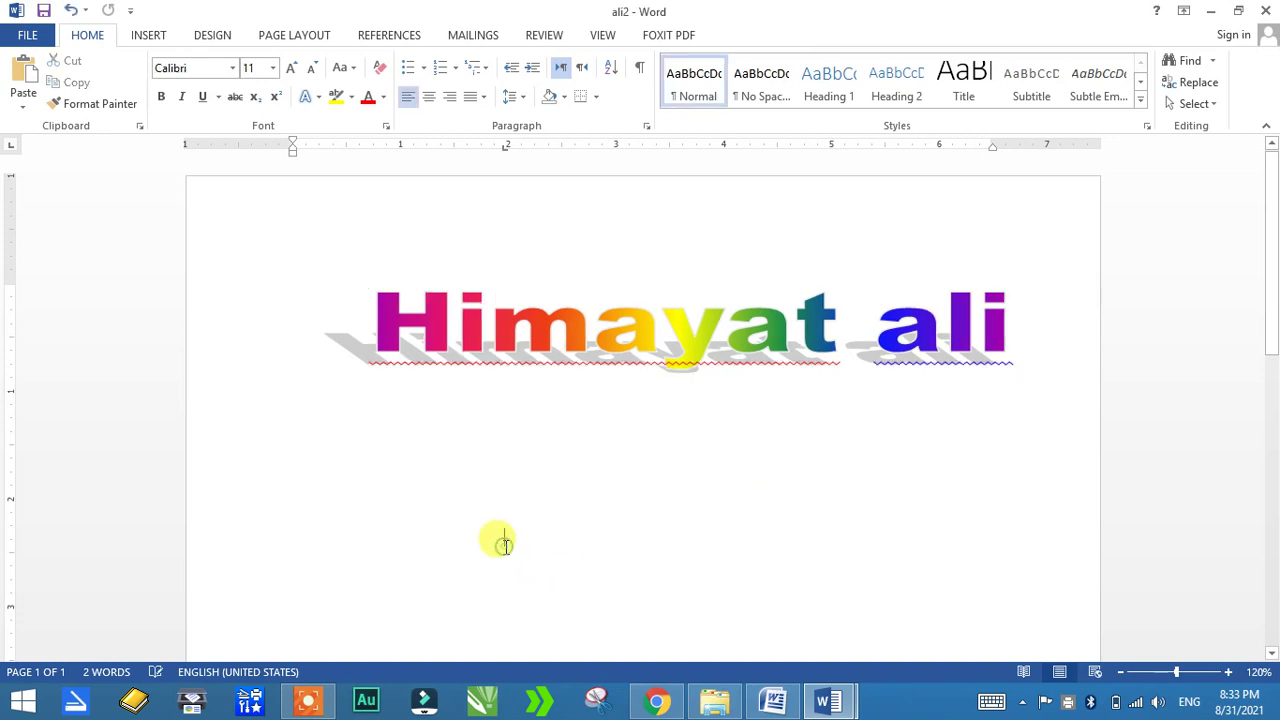
click(150, 40)
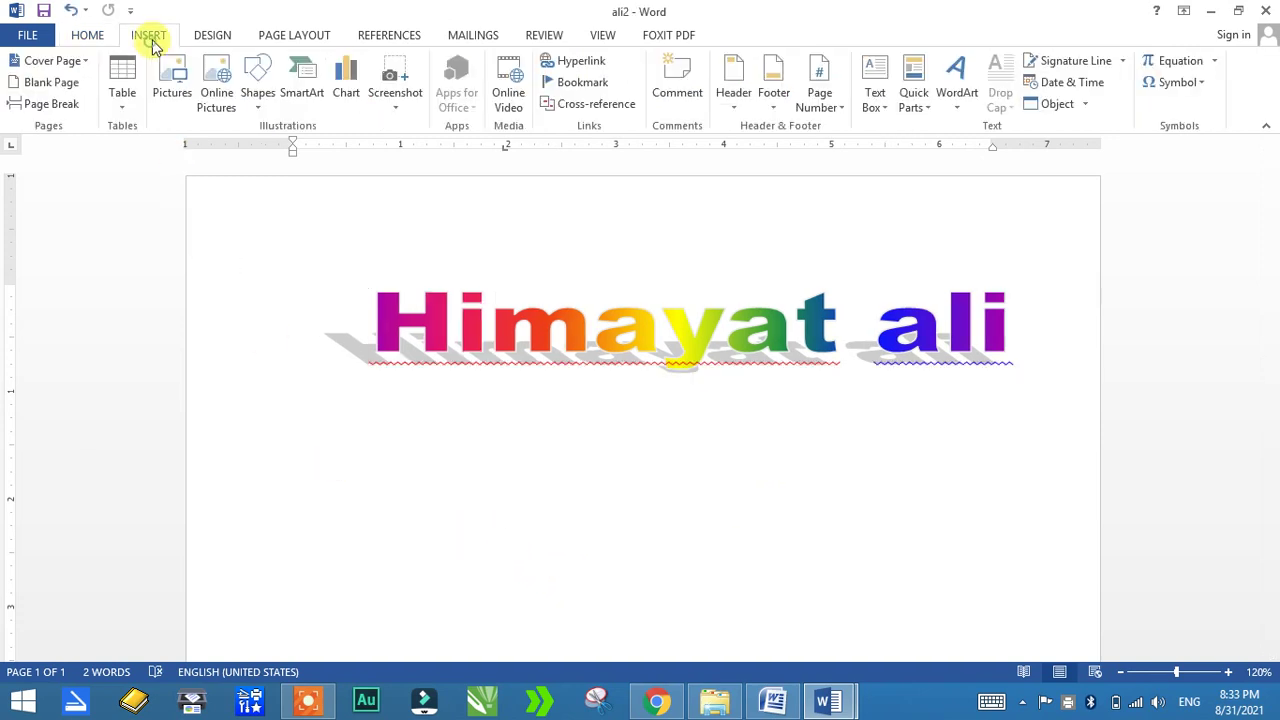
click(957, 80)
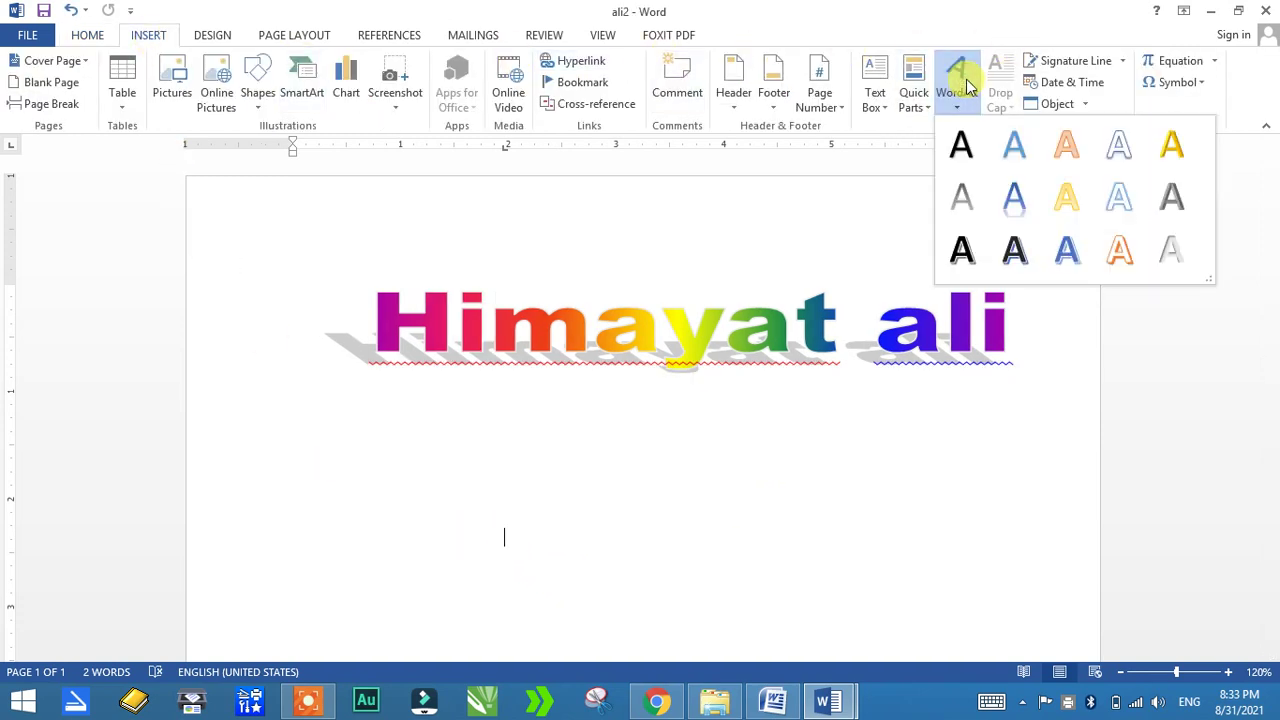
click(1014, 256)
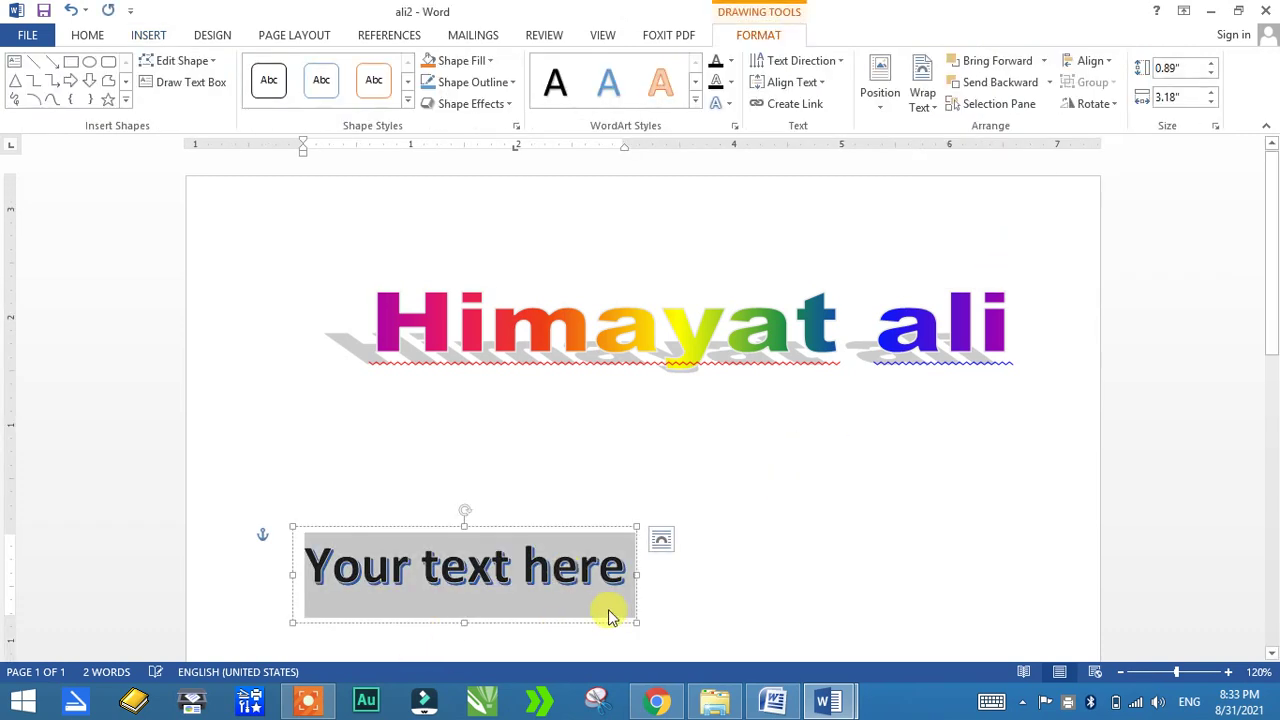
mouse_move(499, 525)
mouse_down()
mouse_move(616, 461)
mouse_move(595, 423)
mouse_up()
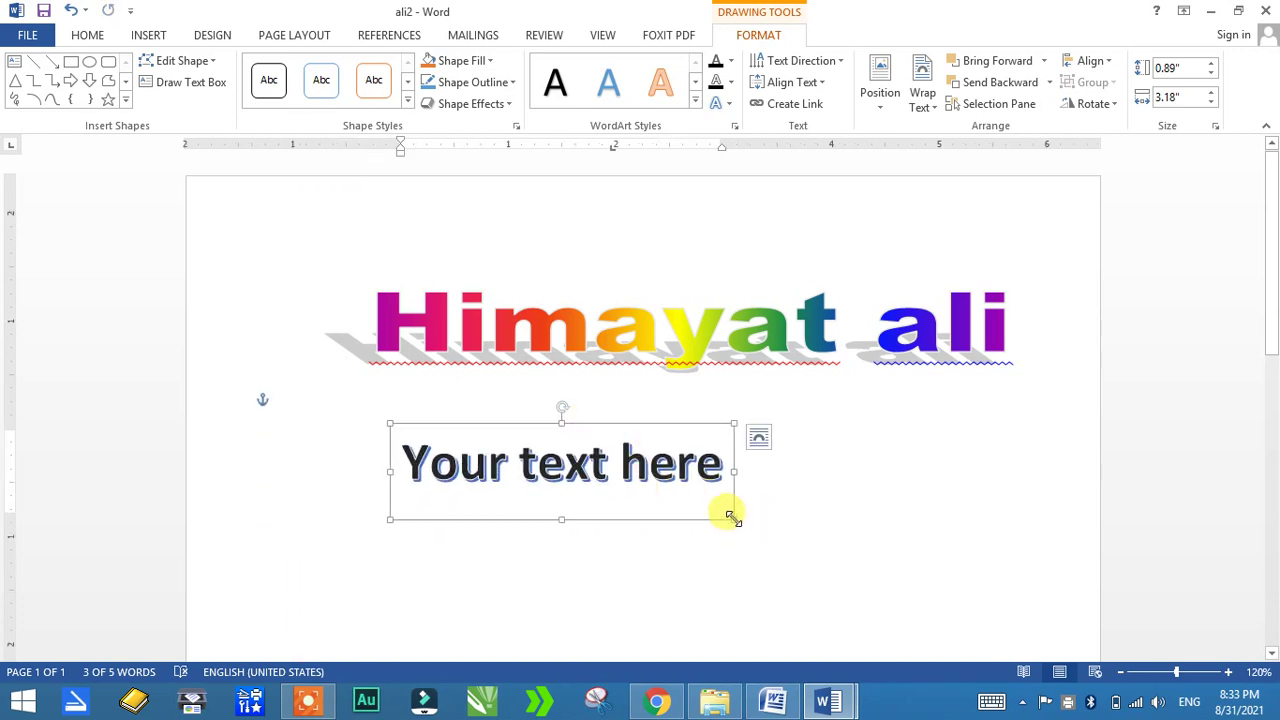
drag(734, 519, 972, 538)
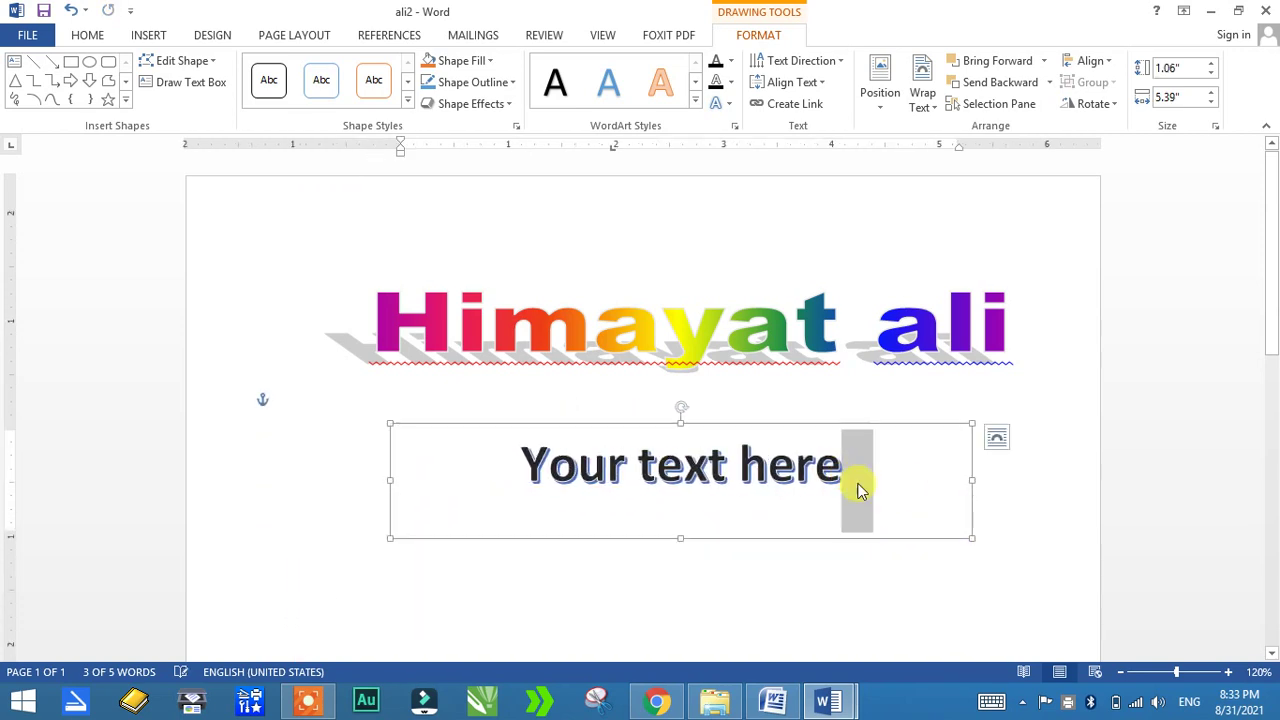
Step: Replace the WordArt placeholder text with 'HIND STUDY POINT'
click(845, 470)
drag(840, 465, 512, 460)
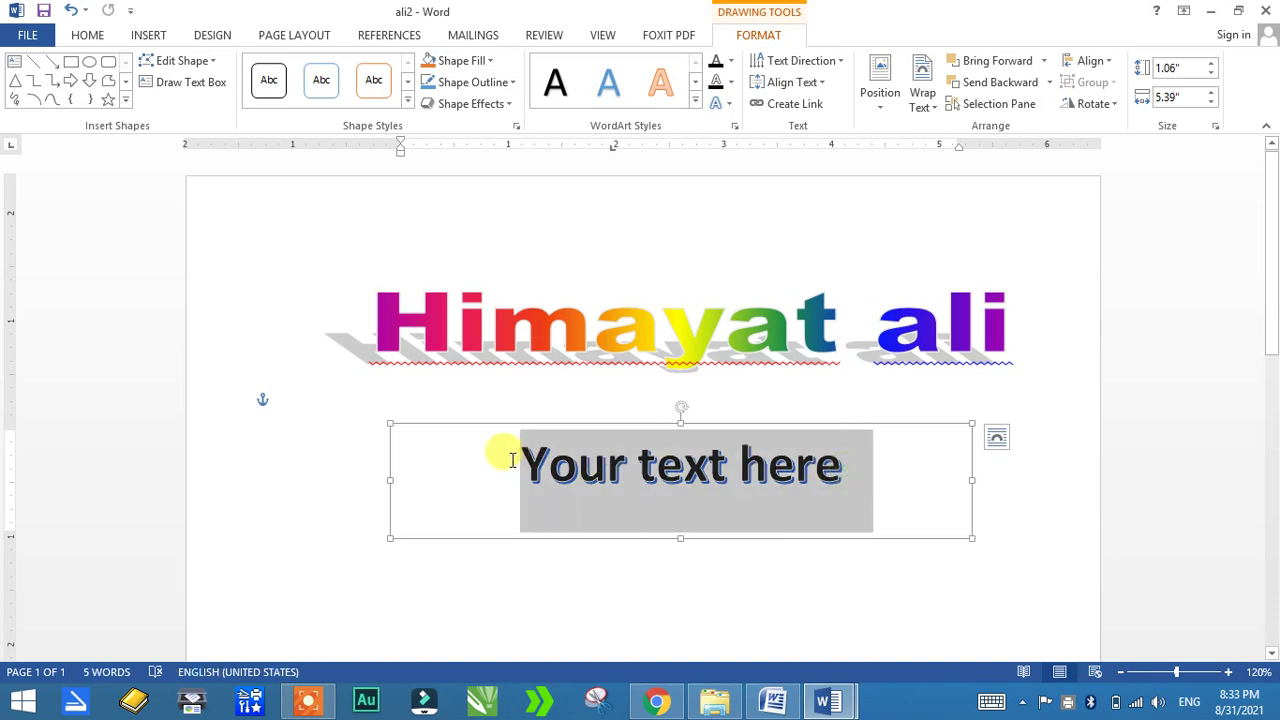
text(ji)
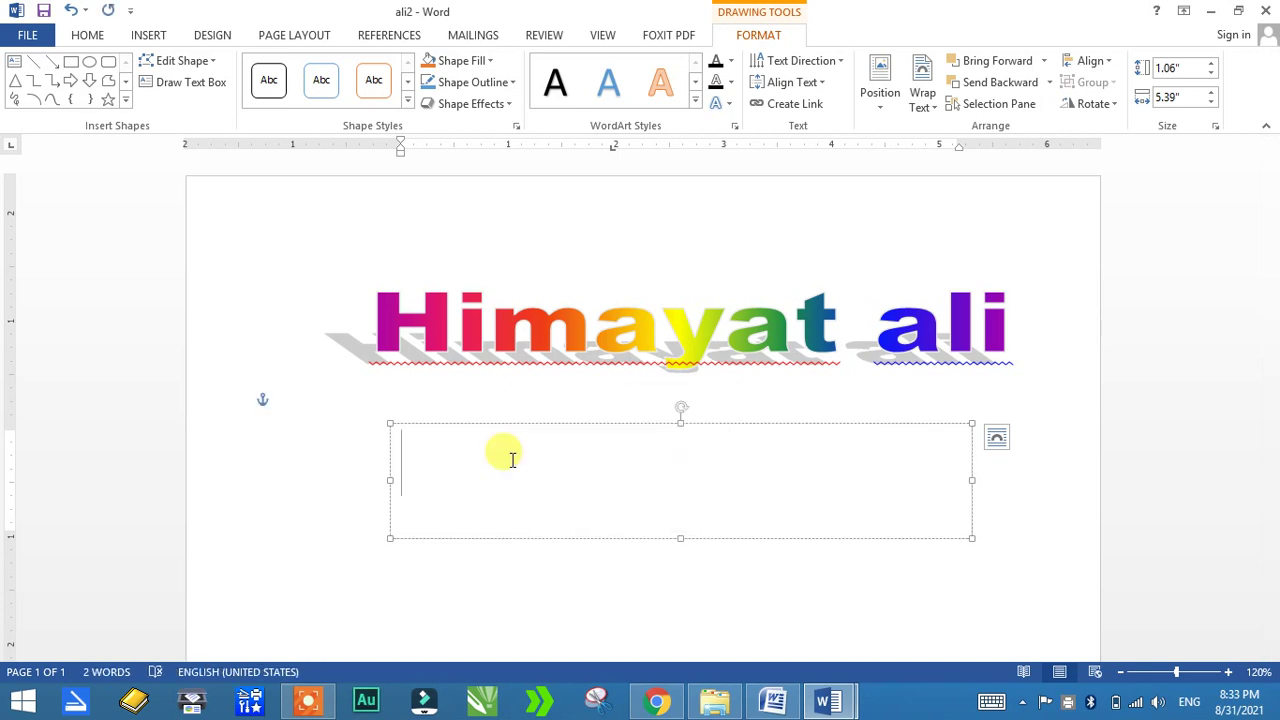
text(HIND STUDY P)
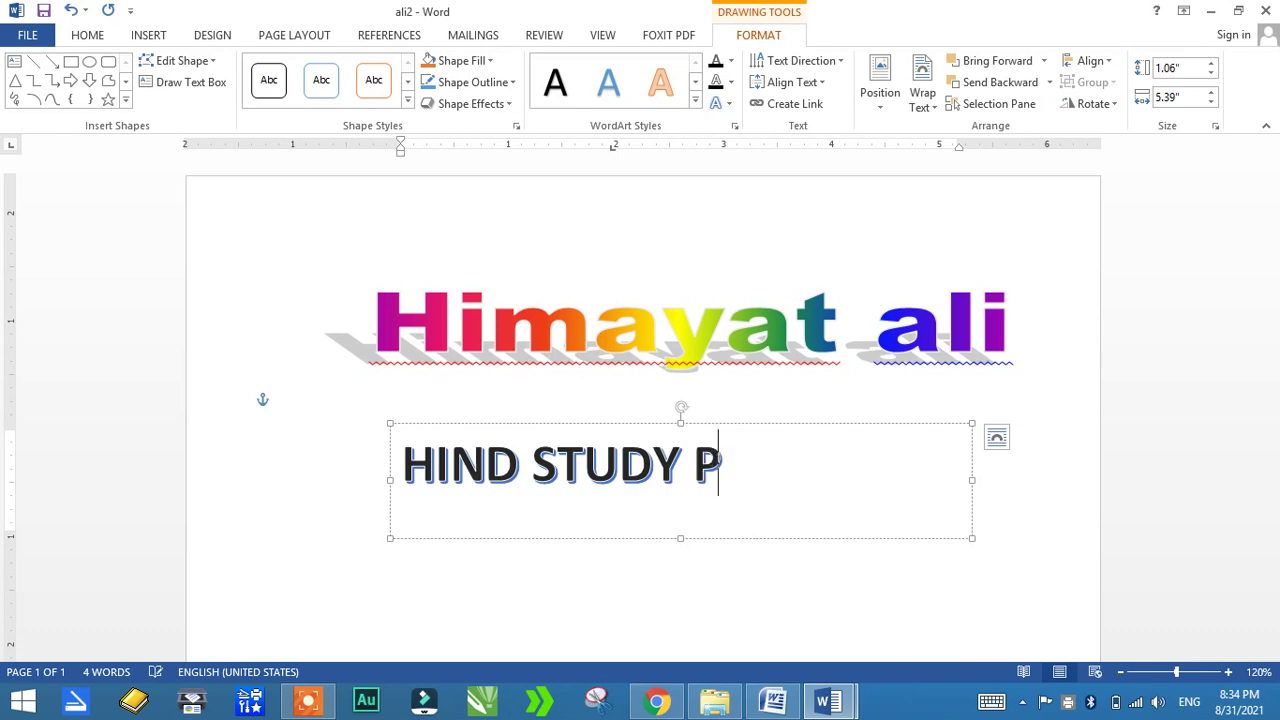
text(OINT)
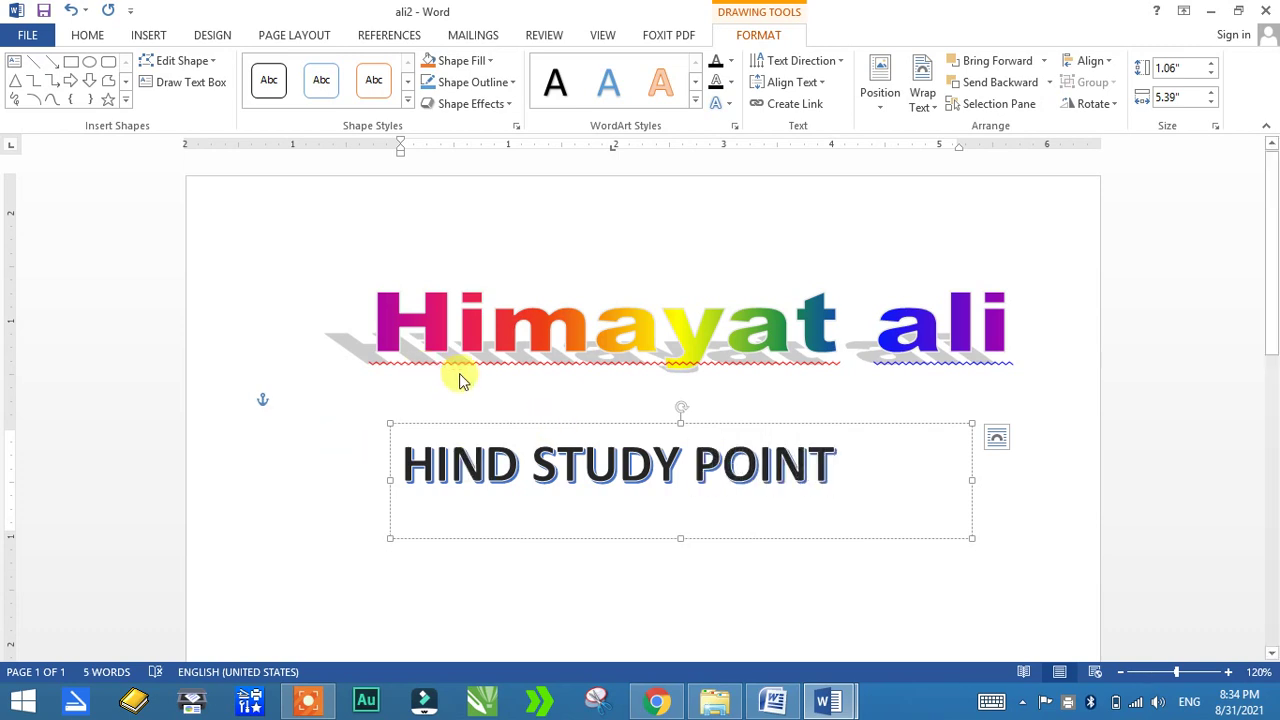
click(463, 360)
click(528, 500)
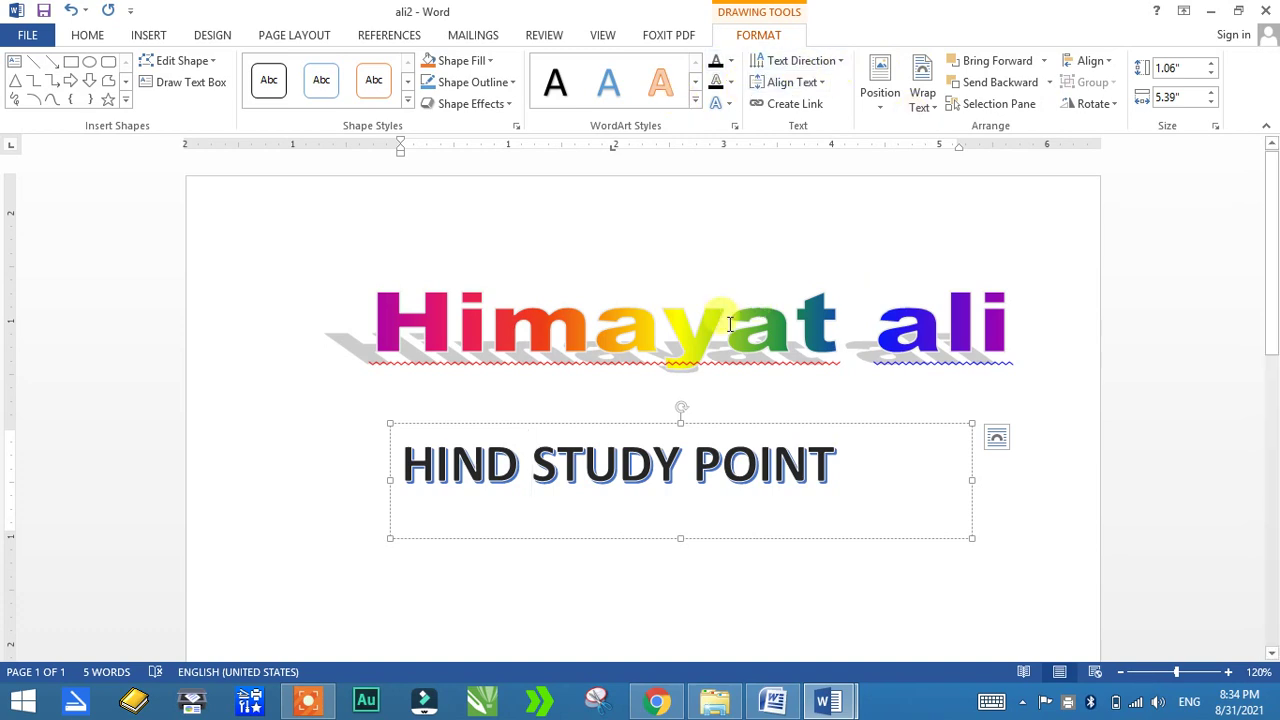
click(683, 362)
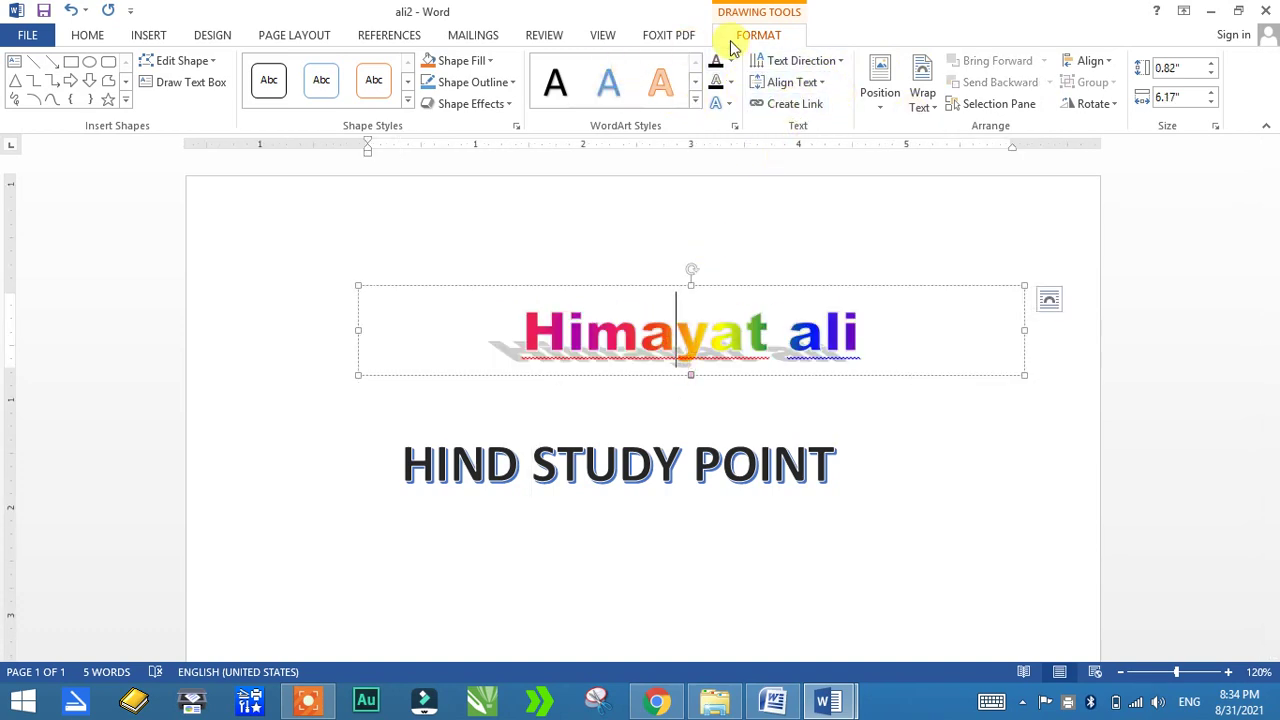
Step: Clear all the text from the HIND STUDY POINT WordArt
click(883, 400)
click(652, 468)
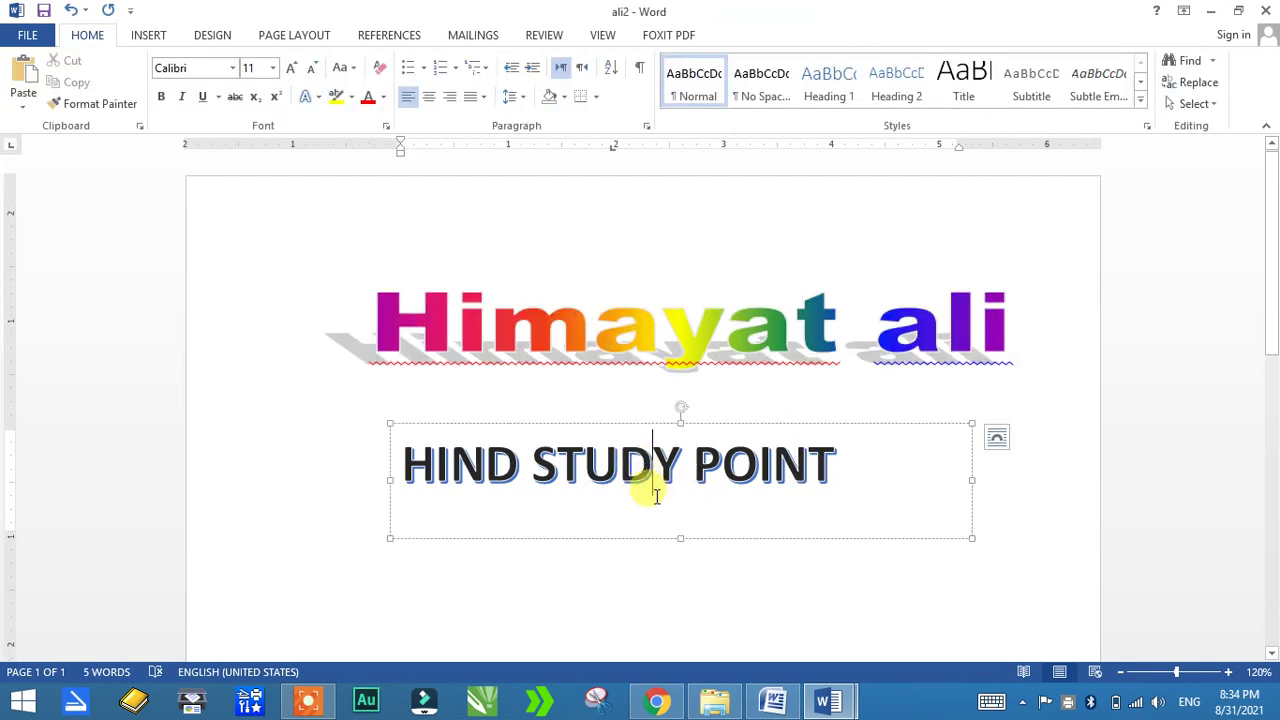
click(440, 316)
click(960, 447)
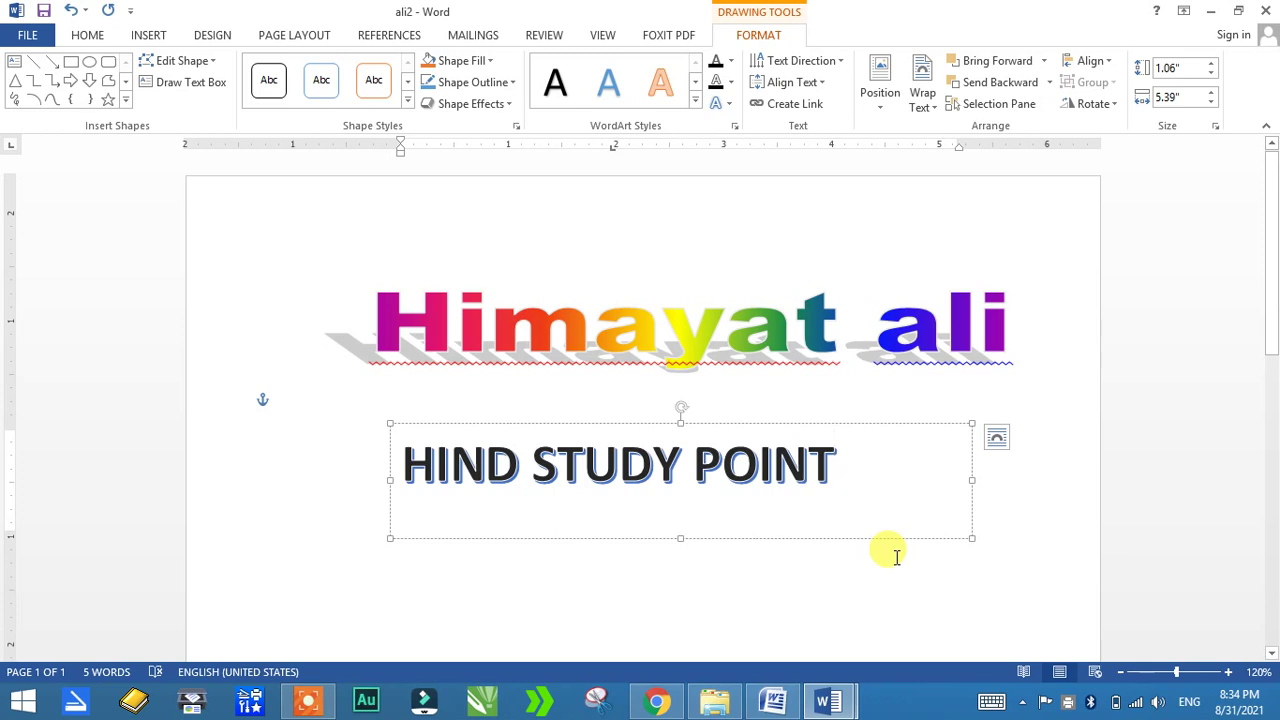
key(ctrl+a)
key(Delete)
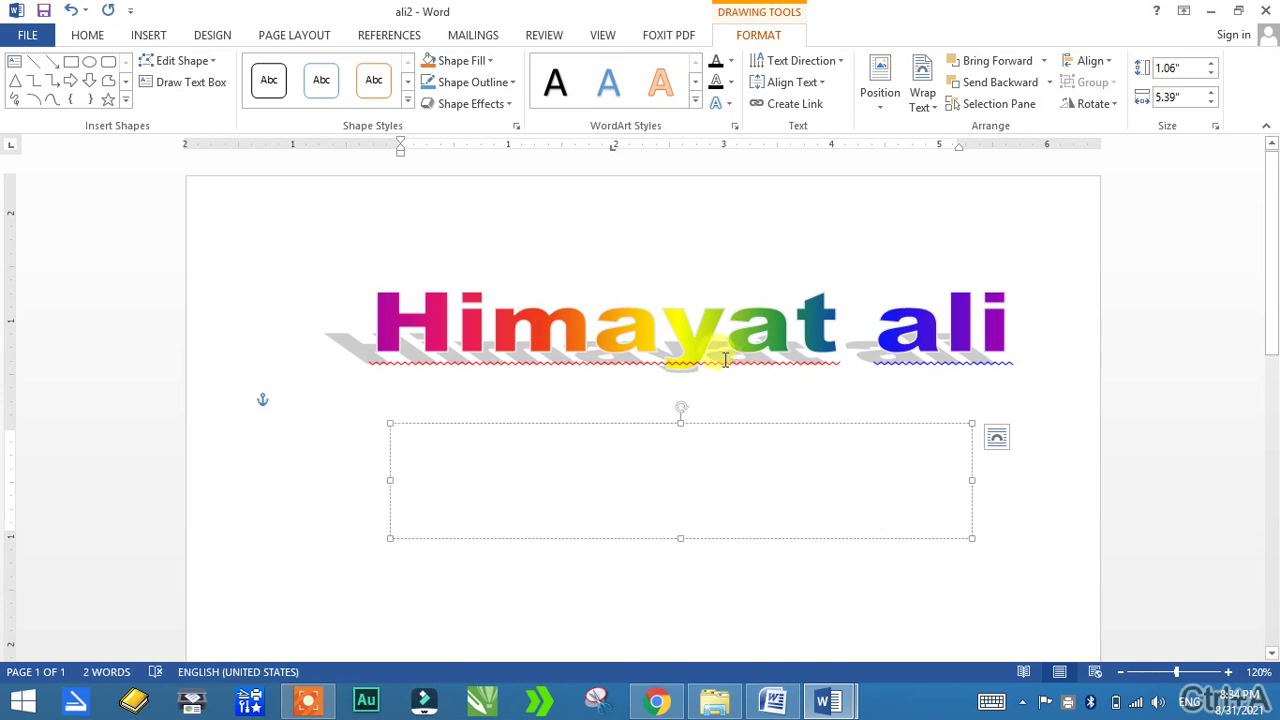
Step: Delete the rainbow name text and then its empty WordArt box
click(725, 360)
key(ctrl+a)
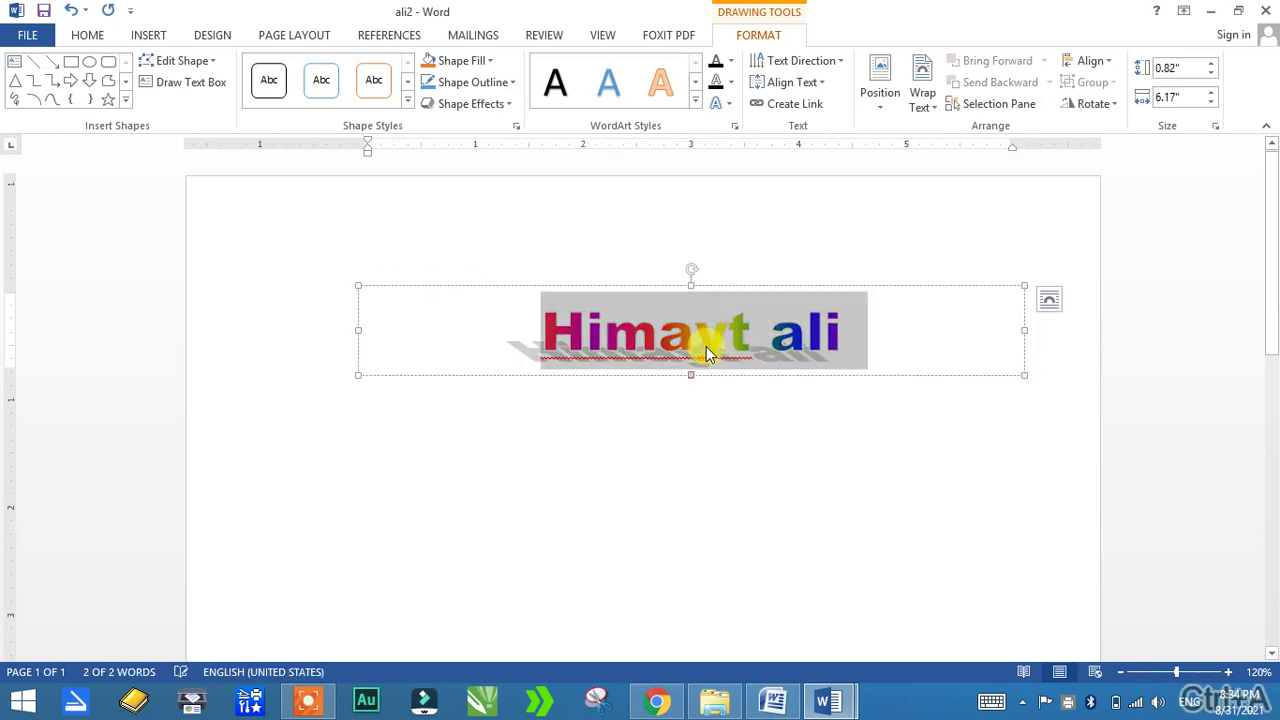
key(Delete)
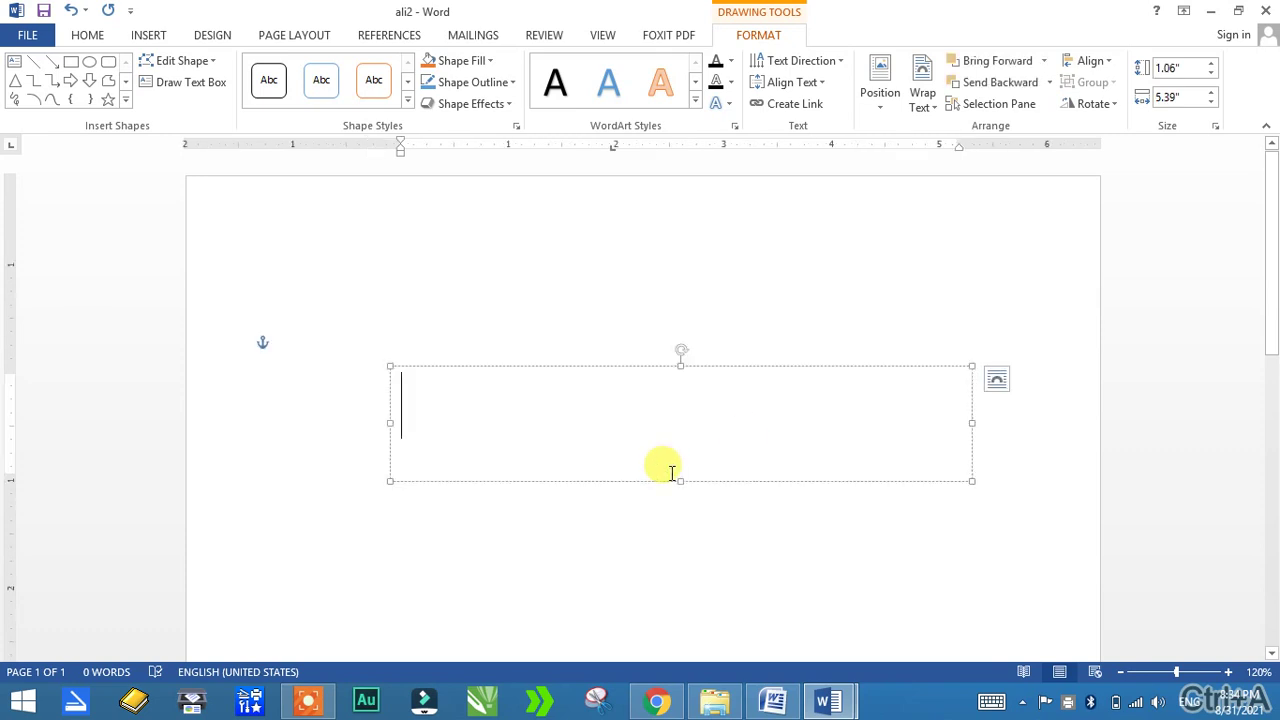
click(505, 364)
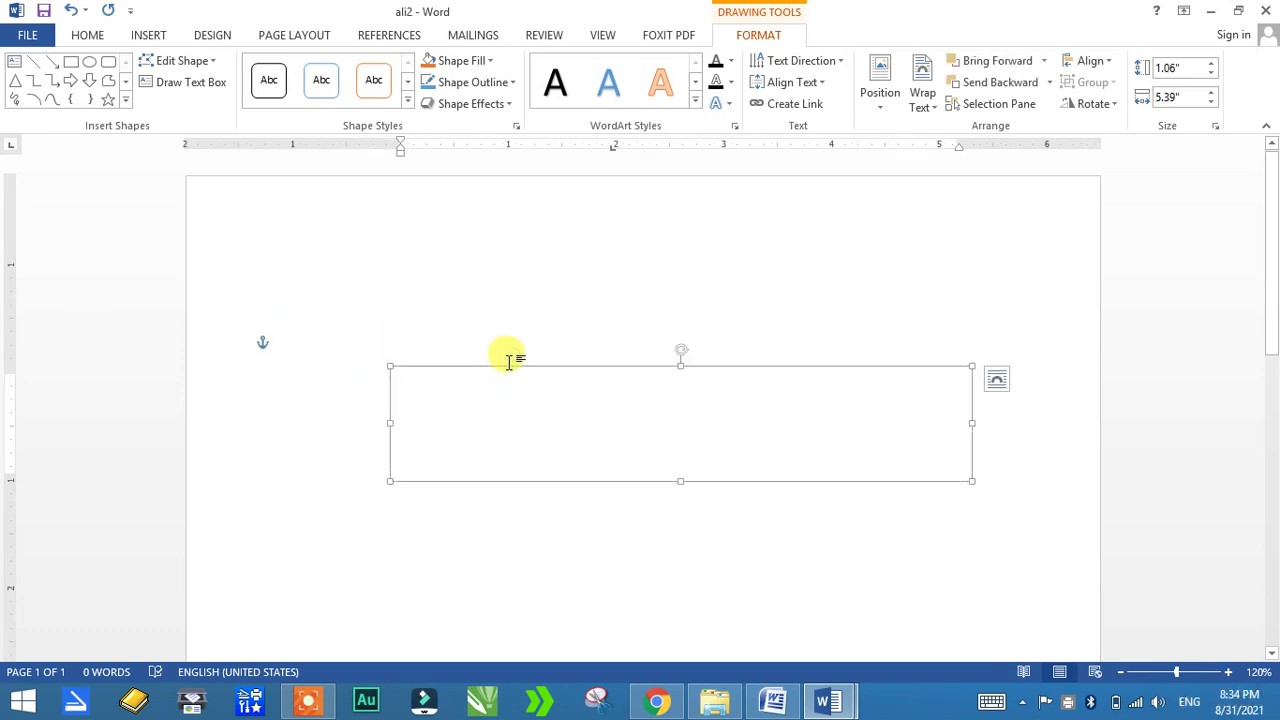
key(Delete)
Step: Draw a large 3.17-inch circle on the page using the Oval shape
click(170, 36)
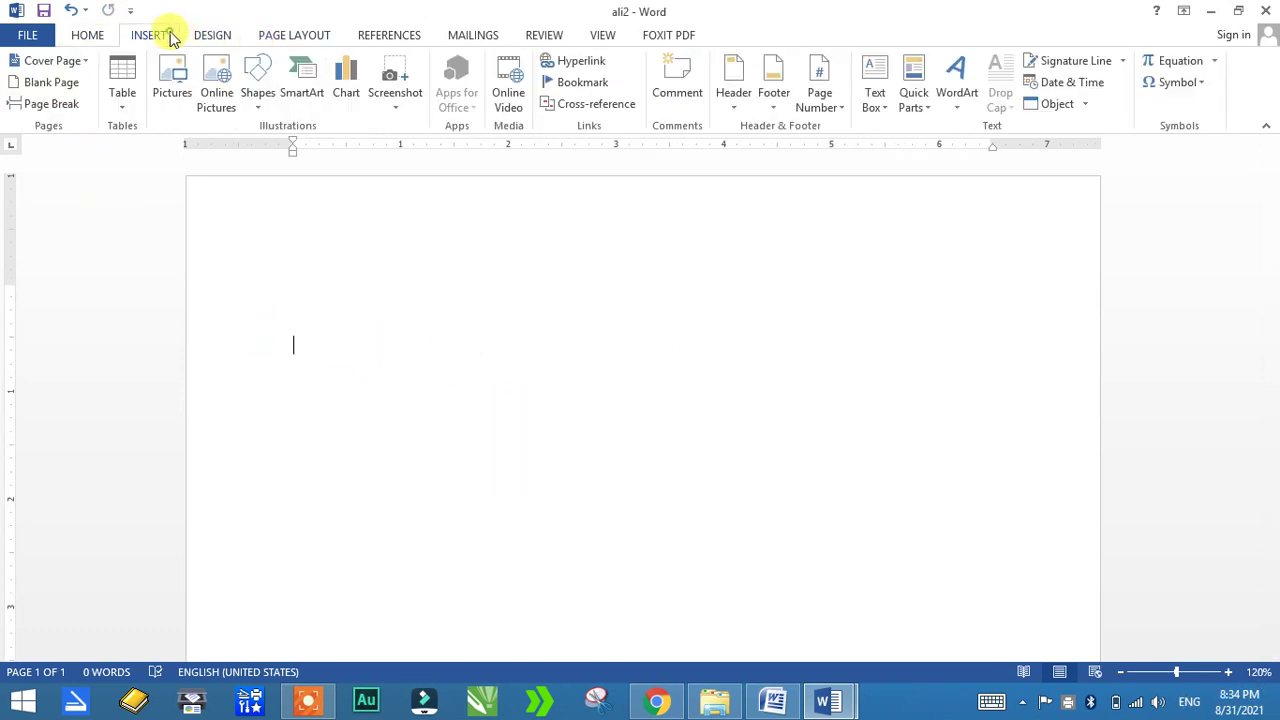
click(257, 85)
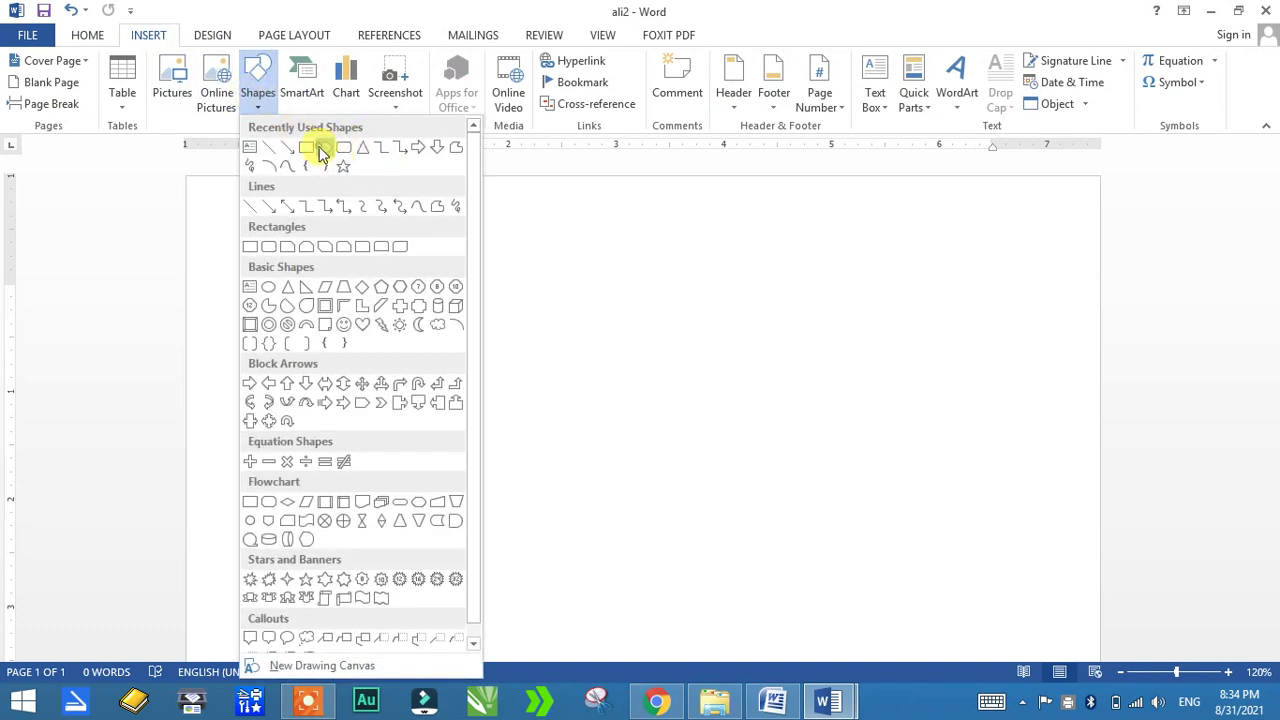
click(322, 152)
mouse_move(451, 283)
mouse_down()
mouse_move(888, 648)
mouse_move(590, 203)
mouse_up()
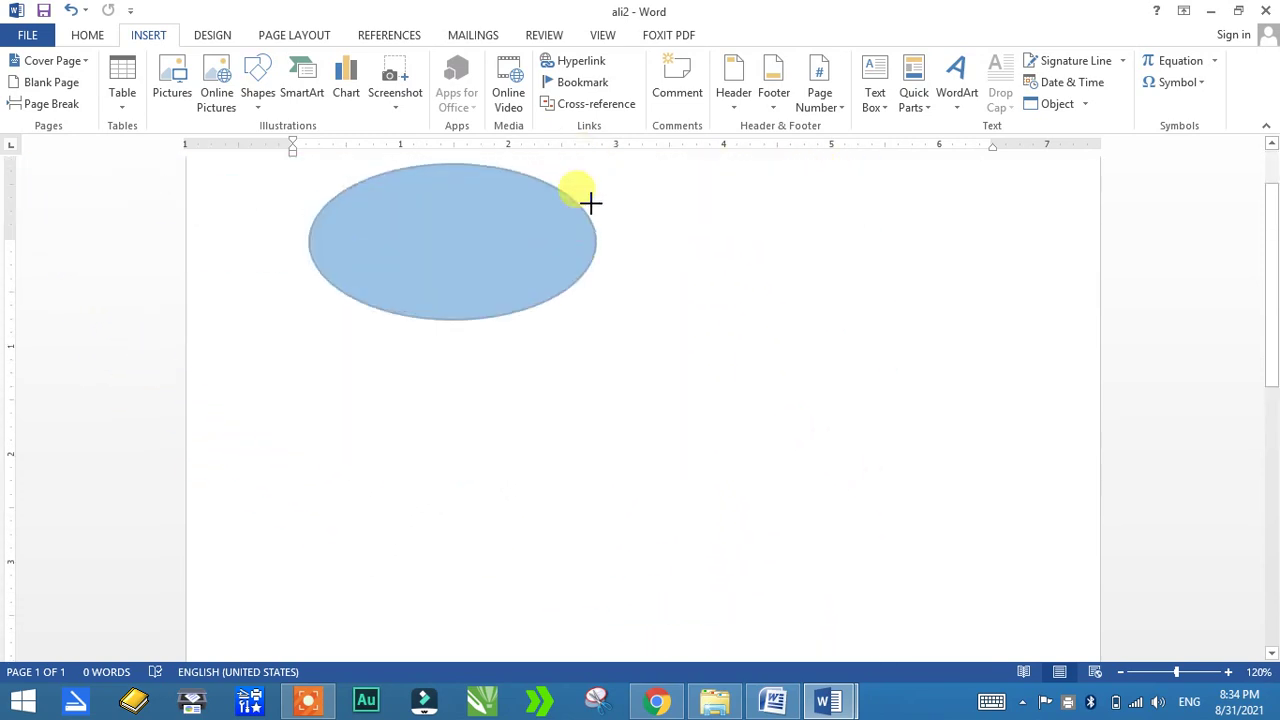
mouse_move(590, 203)
mouse_down()
mouse_move(597, 417)
mouse_move(695, 478)
mouse_move(793, 591)
mouse_up()
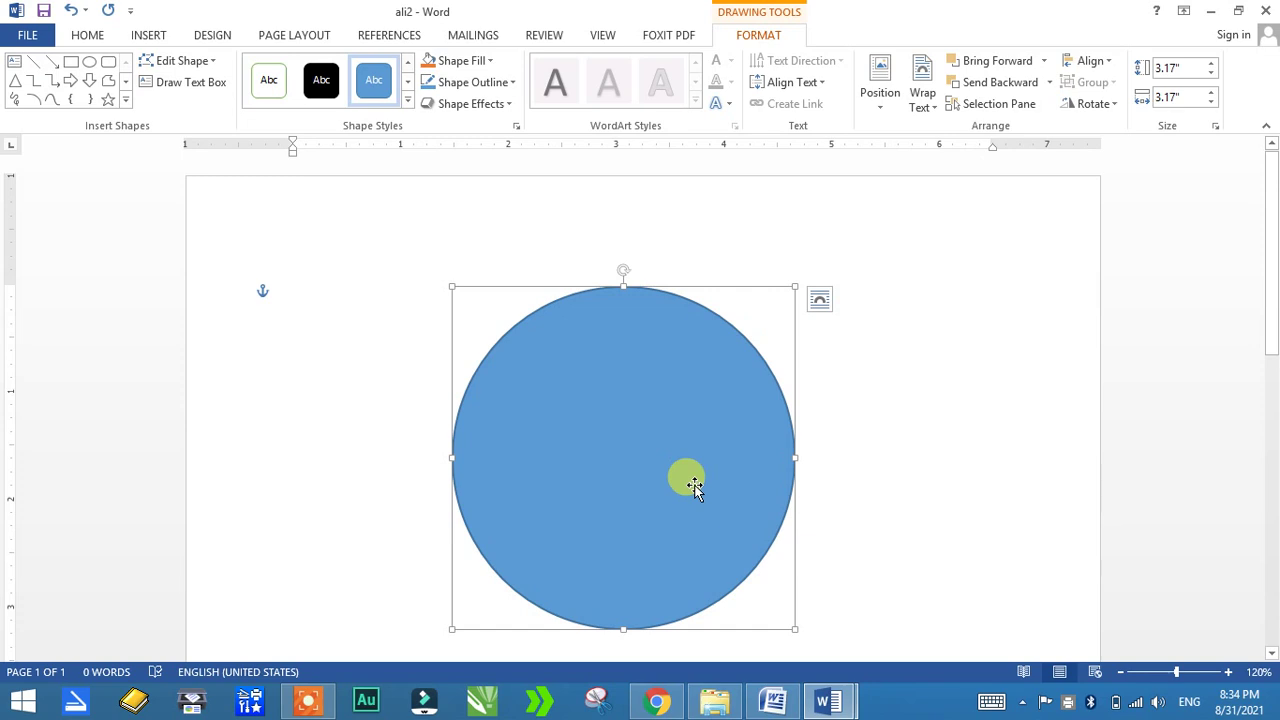
Step: Fill the circle solid yellow and remove its outline
click(458, 60)
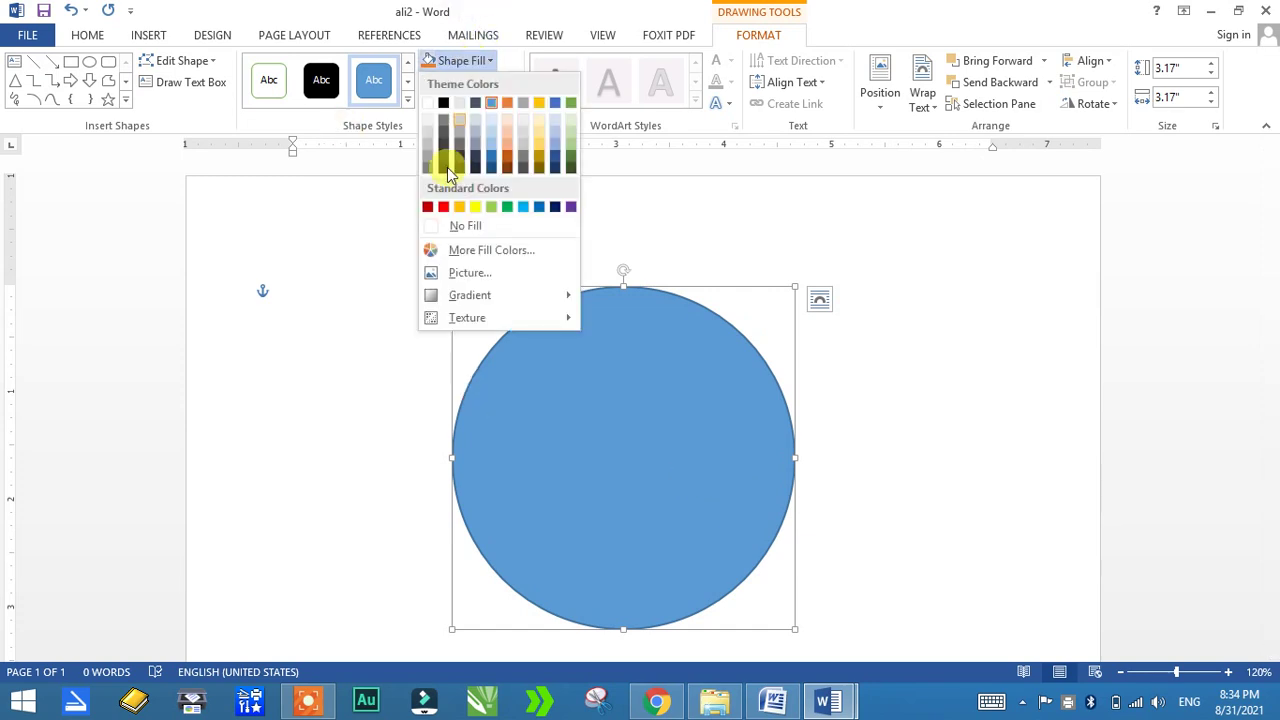
click(477, 206)
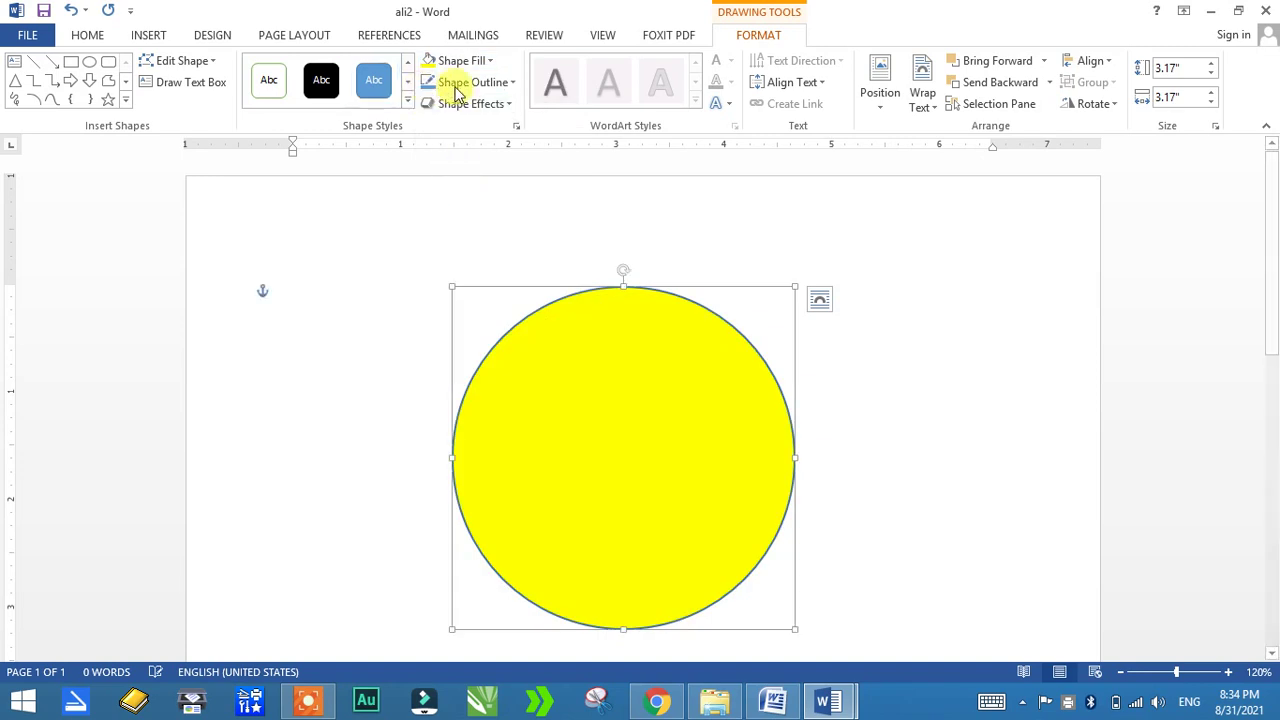
click(465, 82)
click(466, 247)
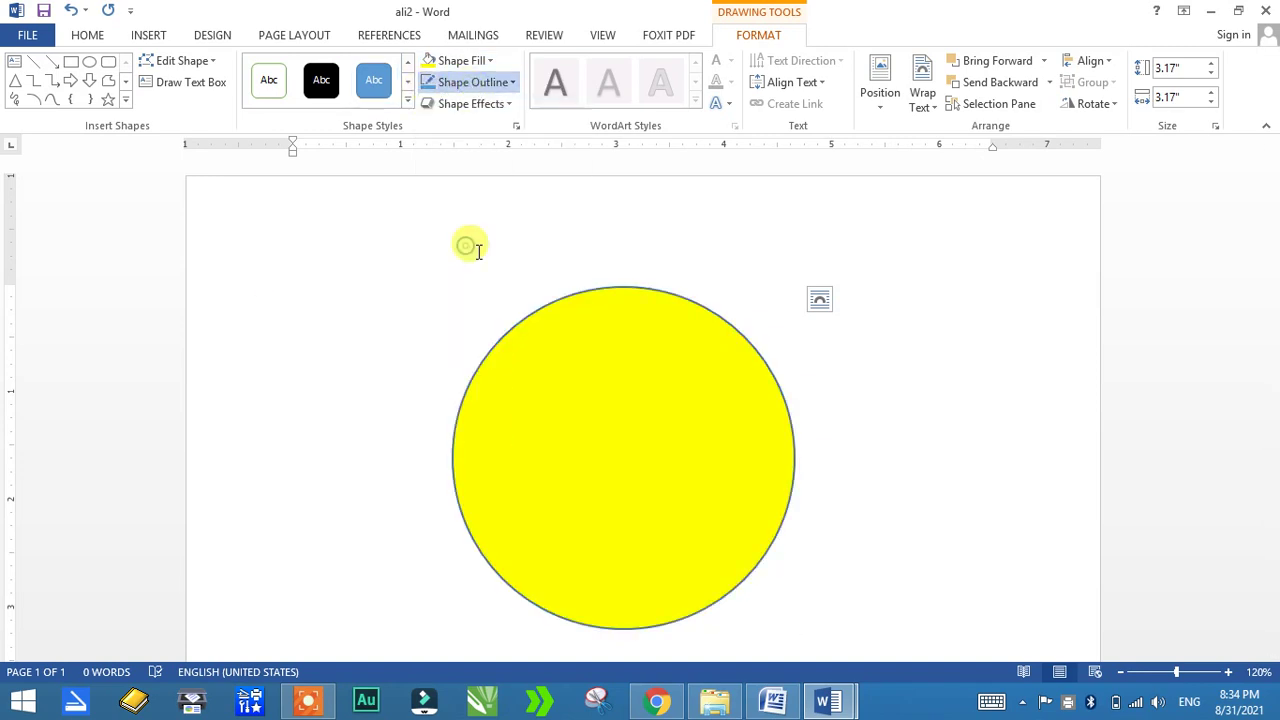
click(657, 429)
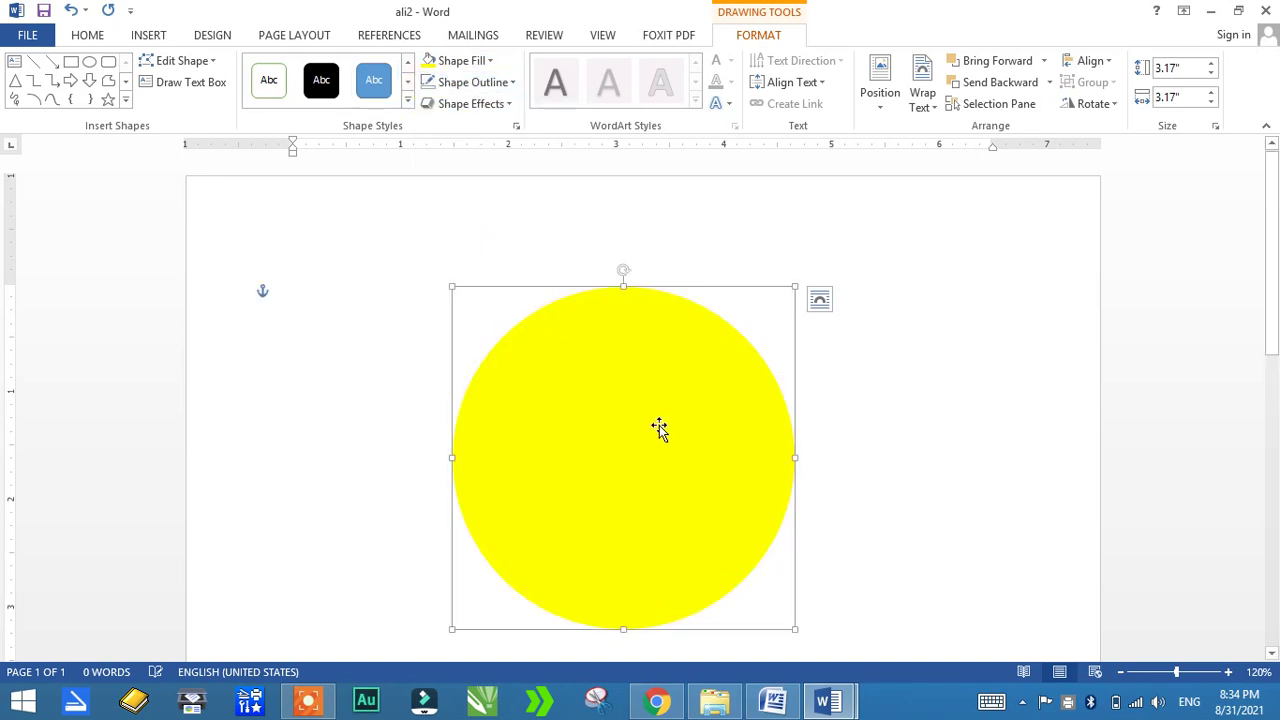
click(415, 222)
click(532, 349)
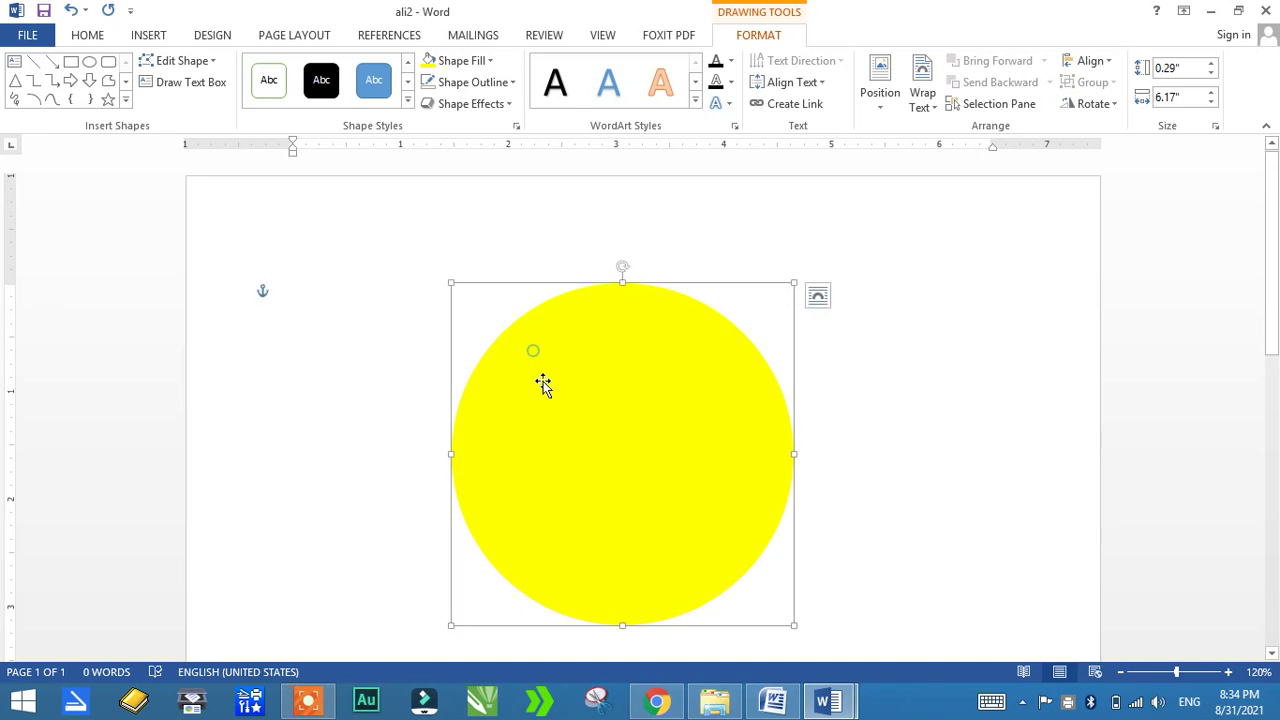
Step: Draw a 5-point star over the yellow circle, centre it and enlarge it to 3.17 inches
click(106, 101)
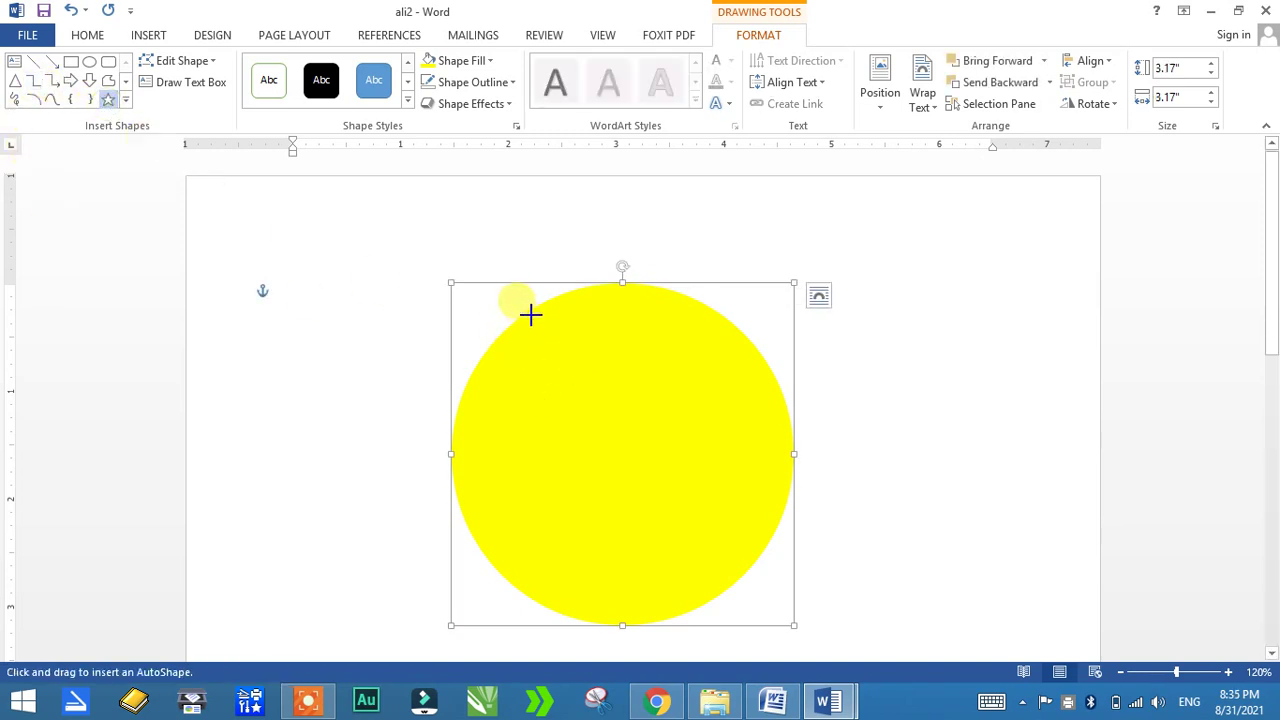
drag(521, 314, 696, 449)
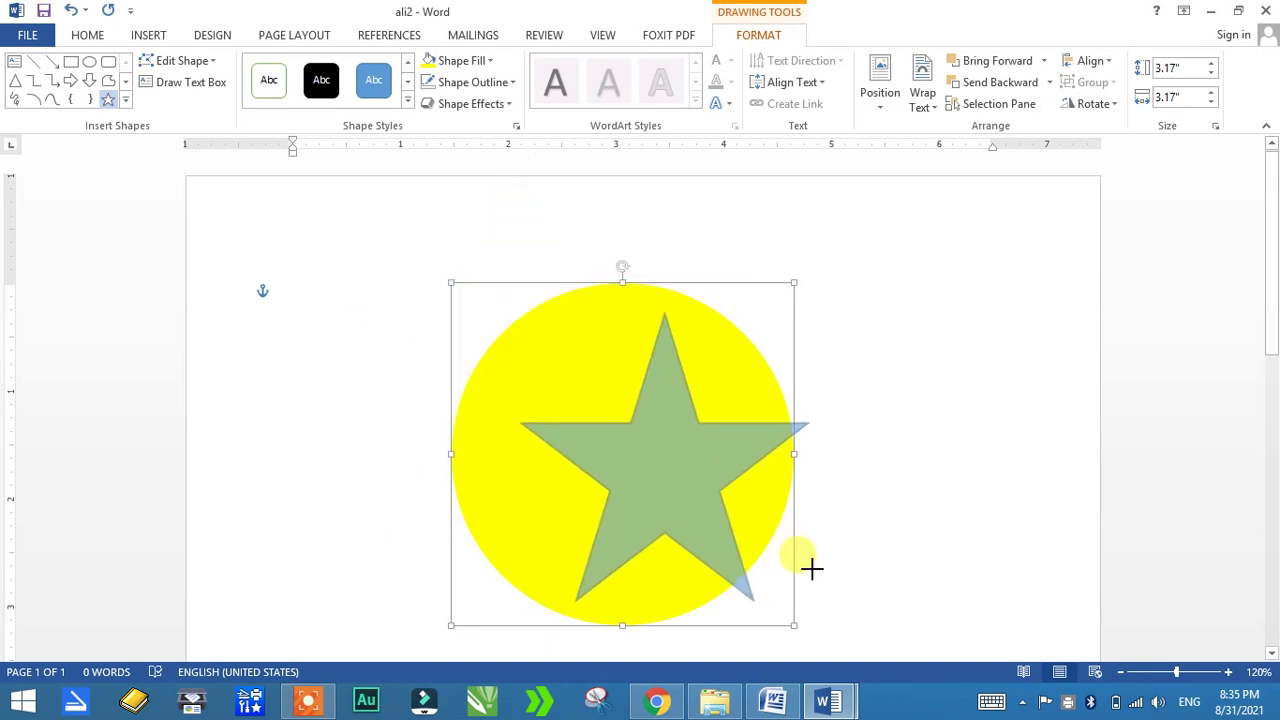
drag(696, 449, 812, 566)
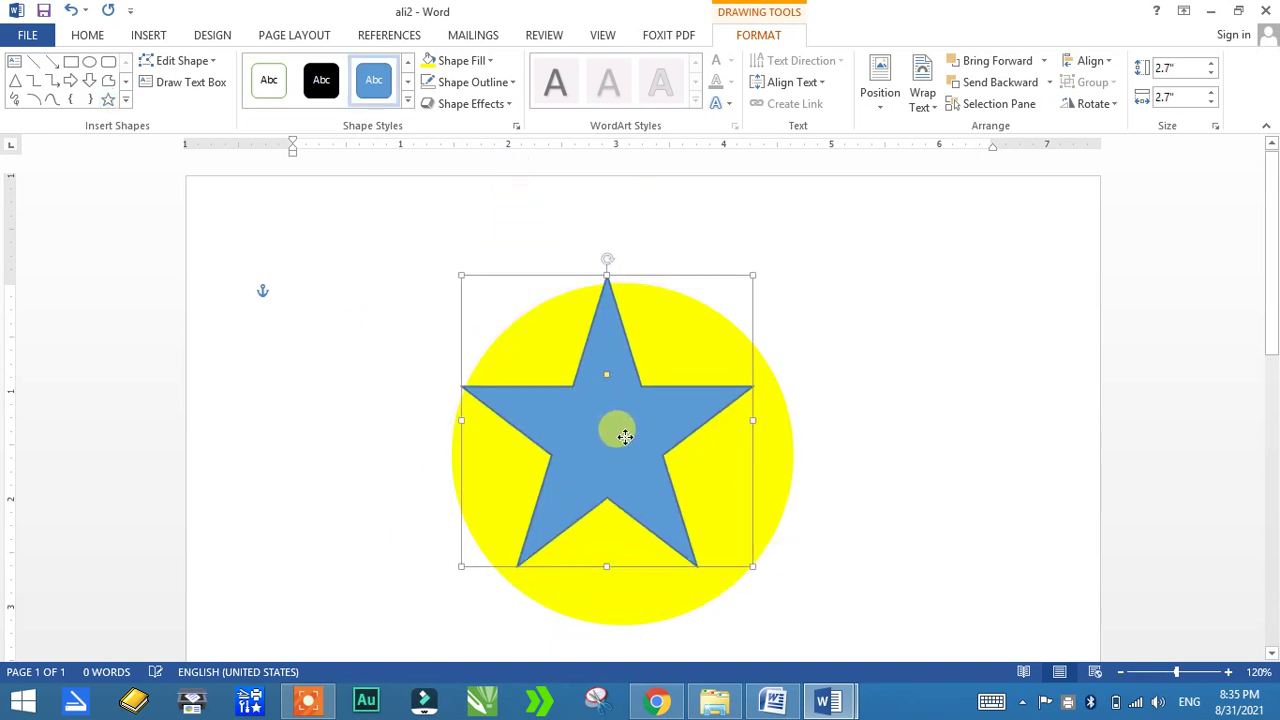
drag(683, 474, 633, 442)
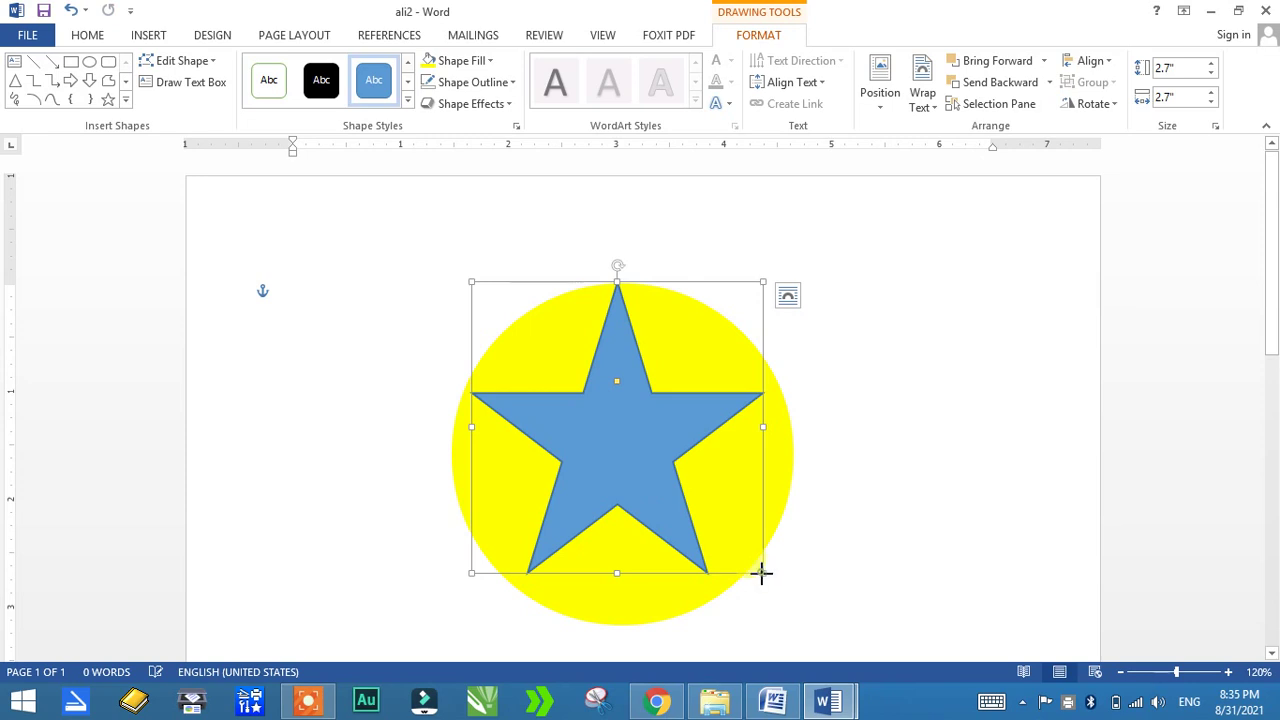
drag(762, 573, 776, 588)
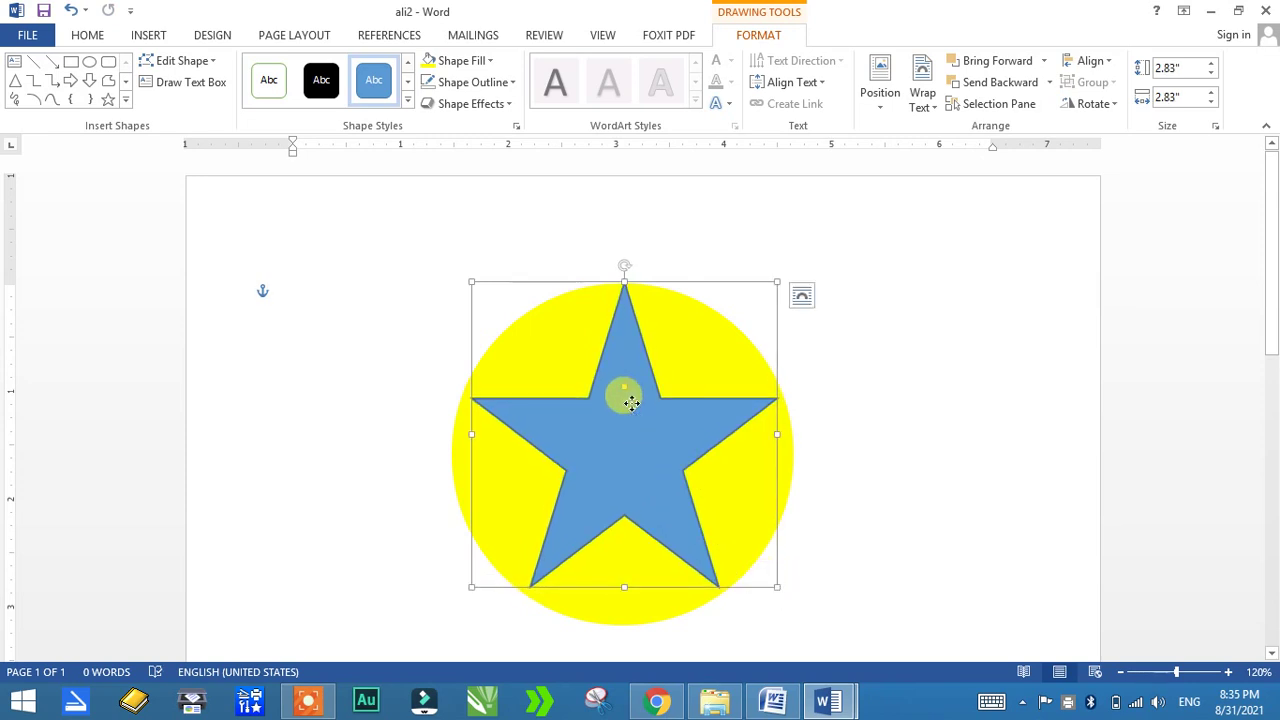
click(691, 368)
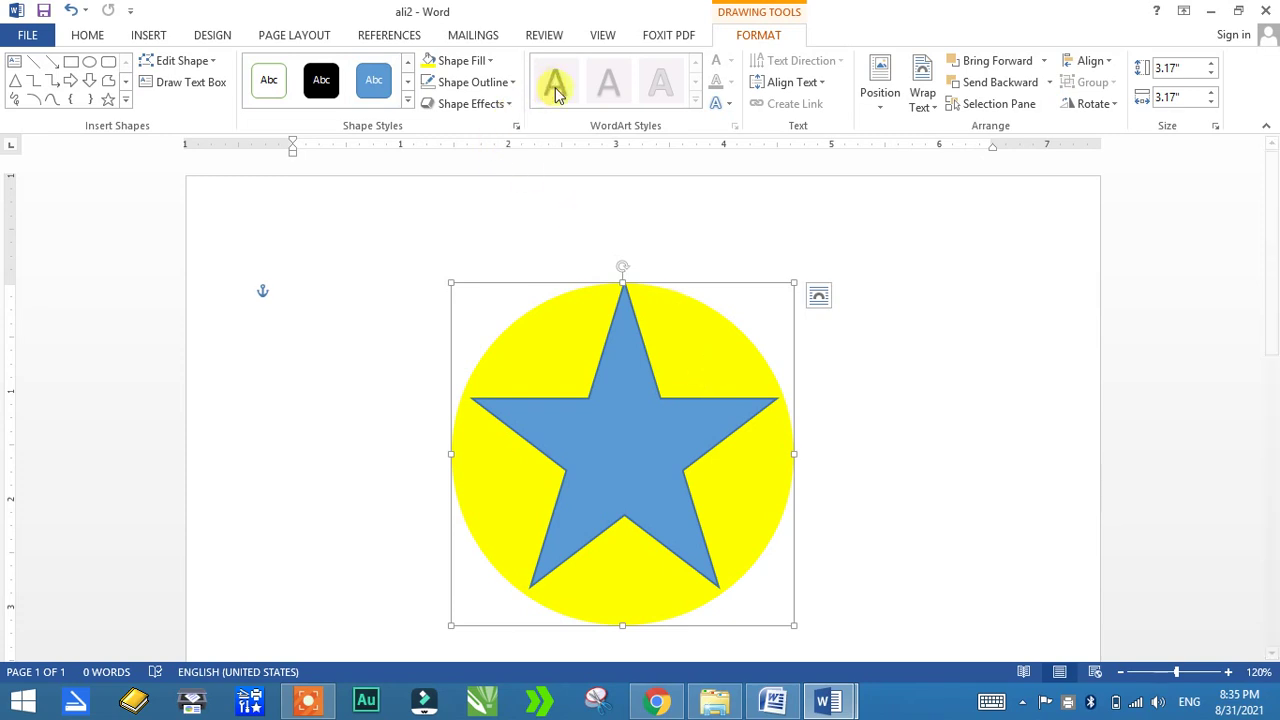
Step: Switch the circle's fill to Gradient fill in the Format Shape pane
right_click(690, 326)
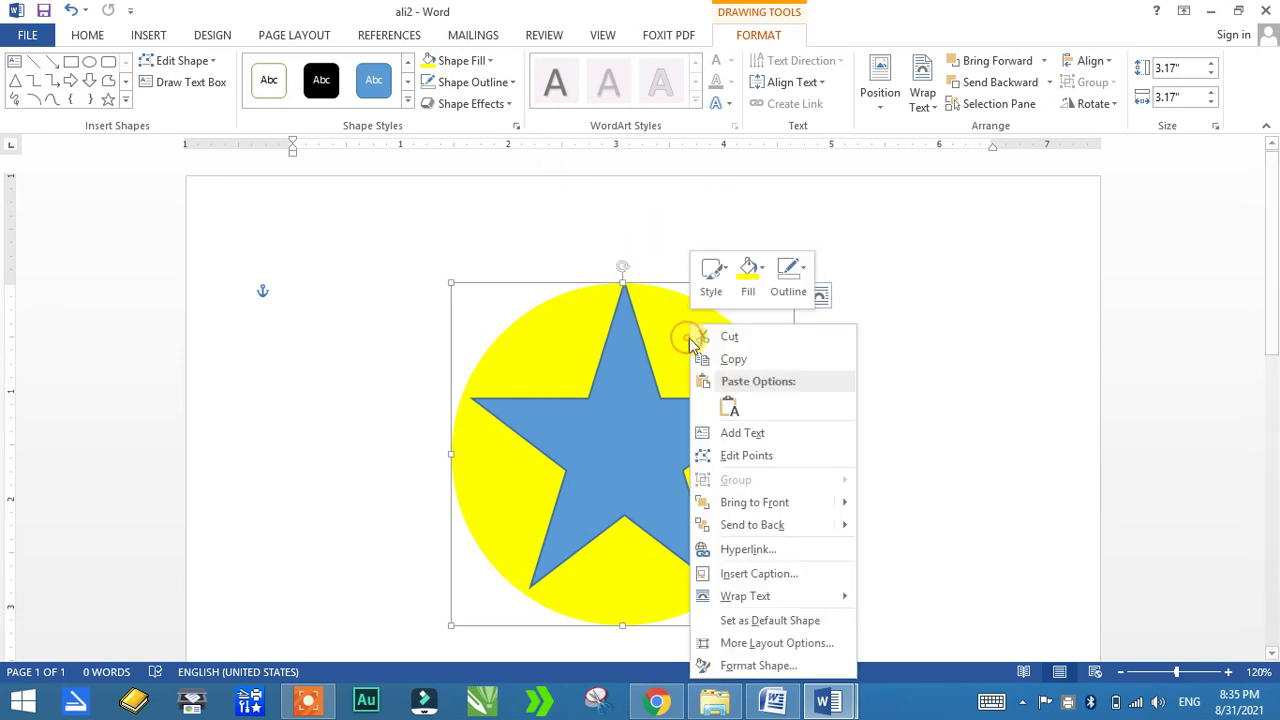
click(760, 666)
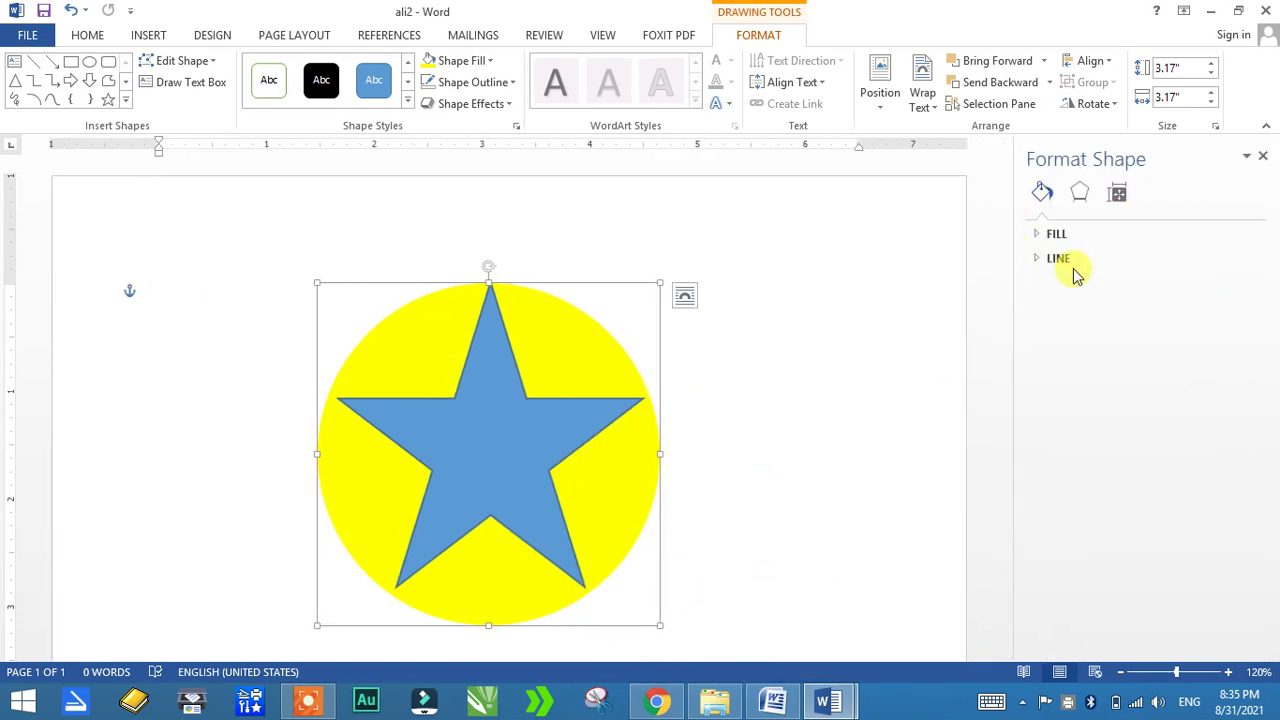
click(1052, 236)
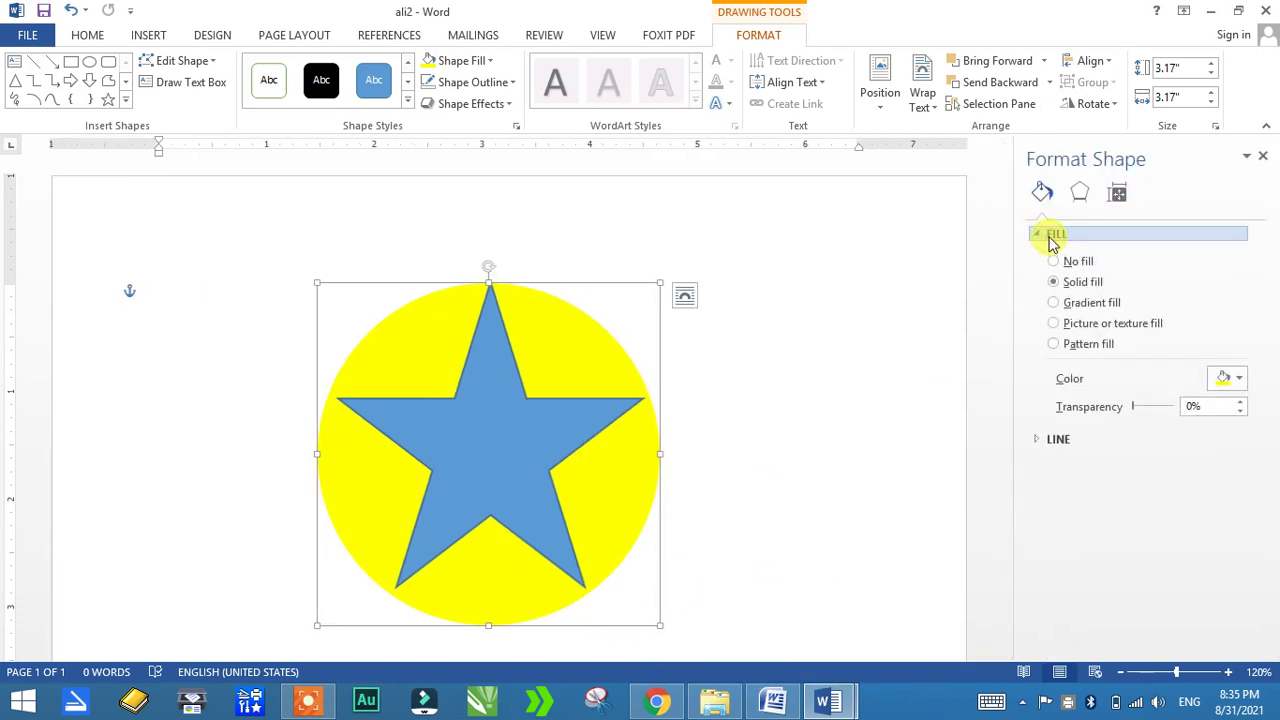
click(1095, 309)
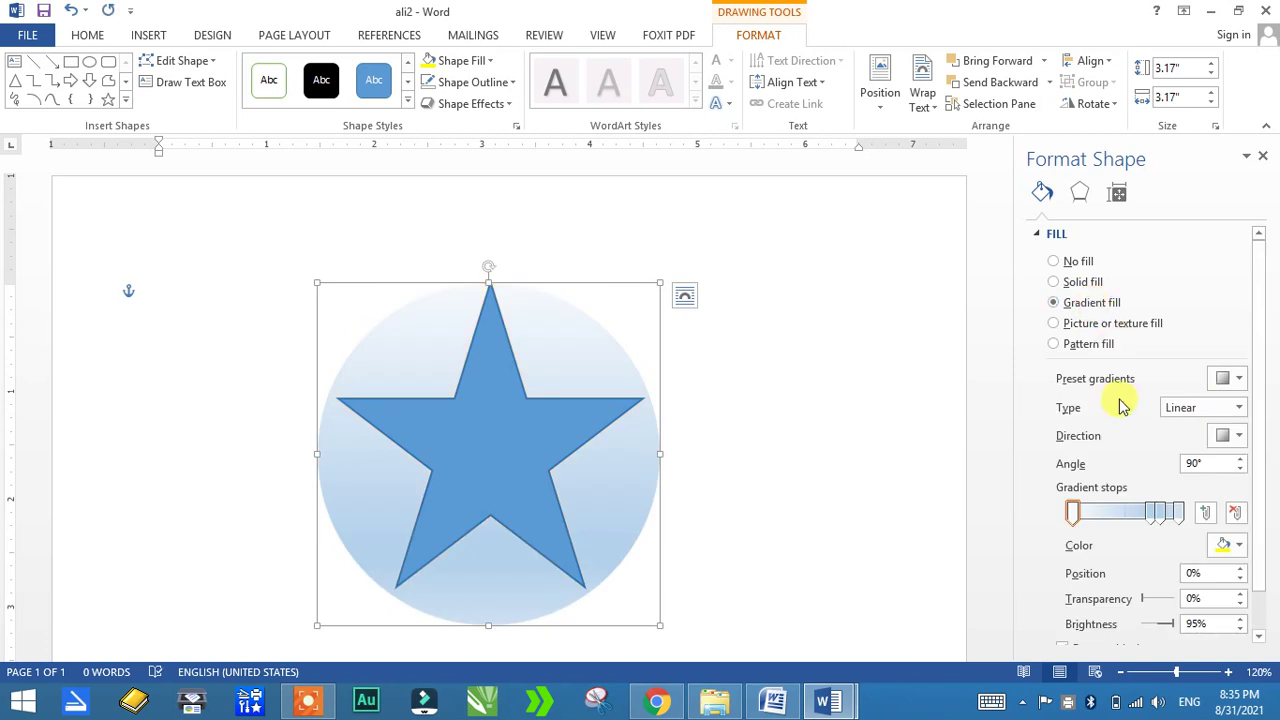
Step: Make the first gradient stop yellow and the 74% stop red
click(1236, 545)
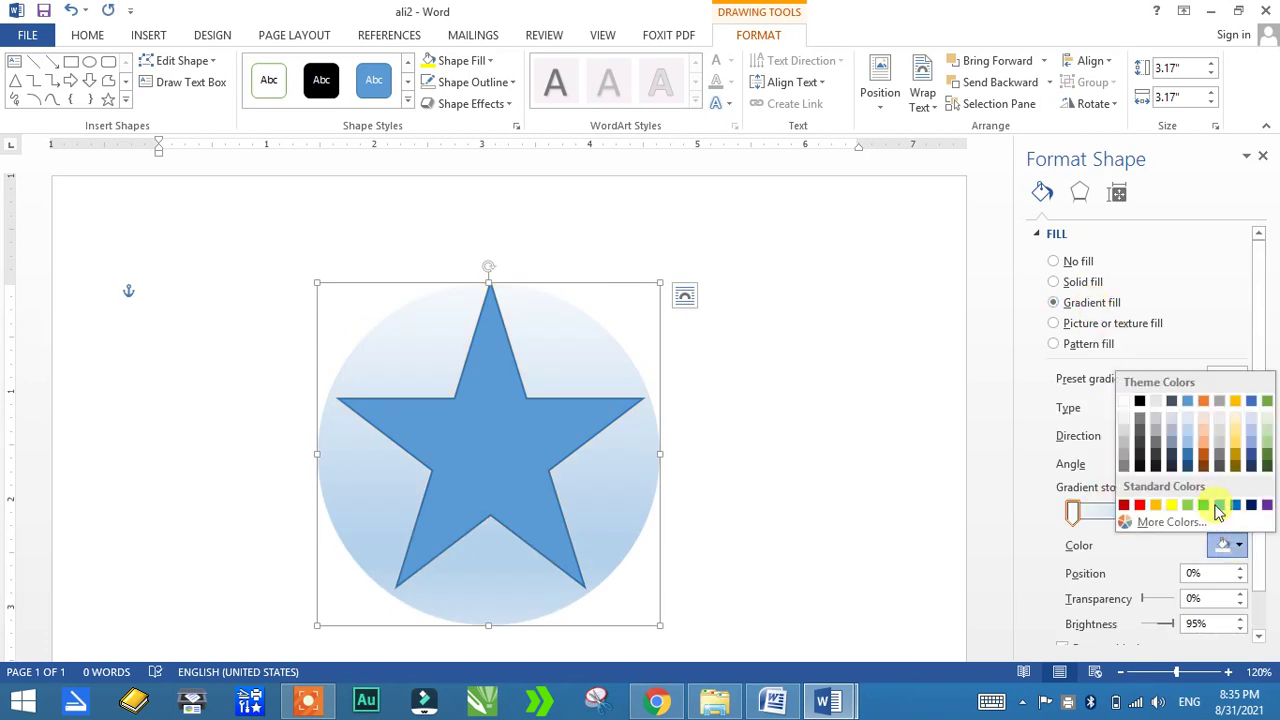
click(1171, 505)
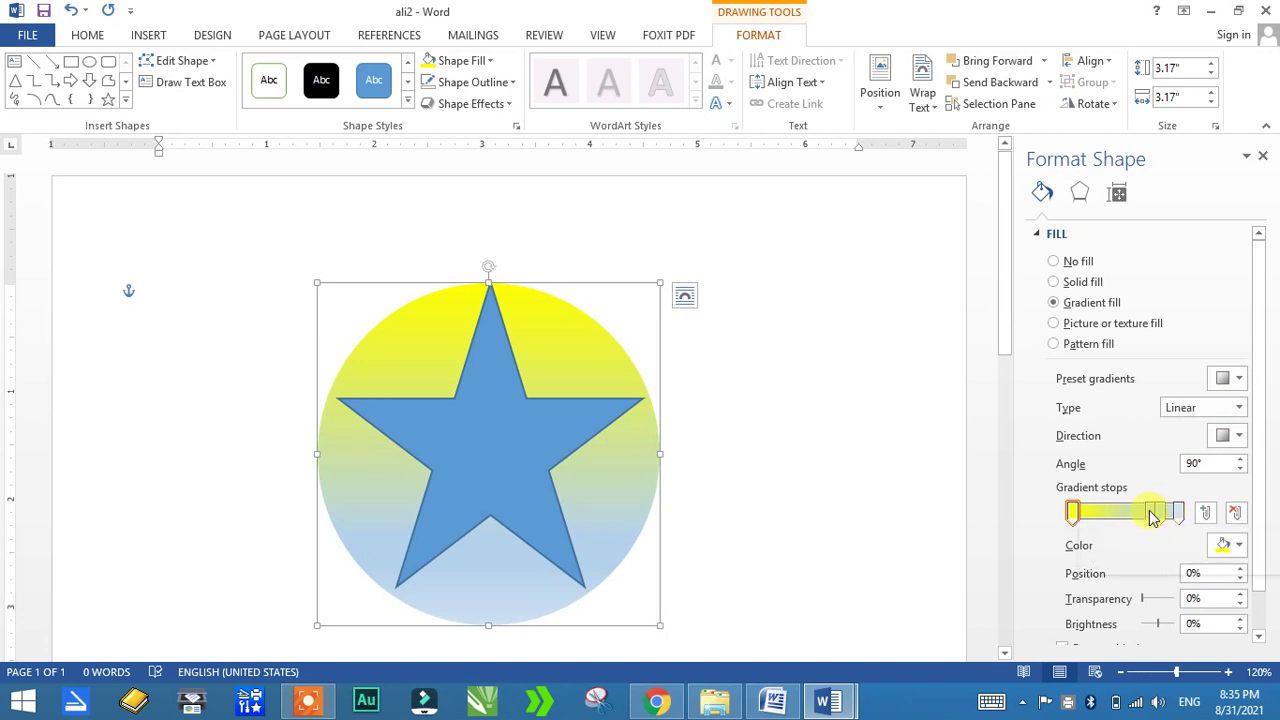
click(1150, 512)
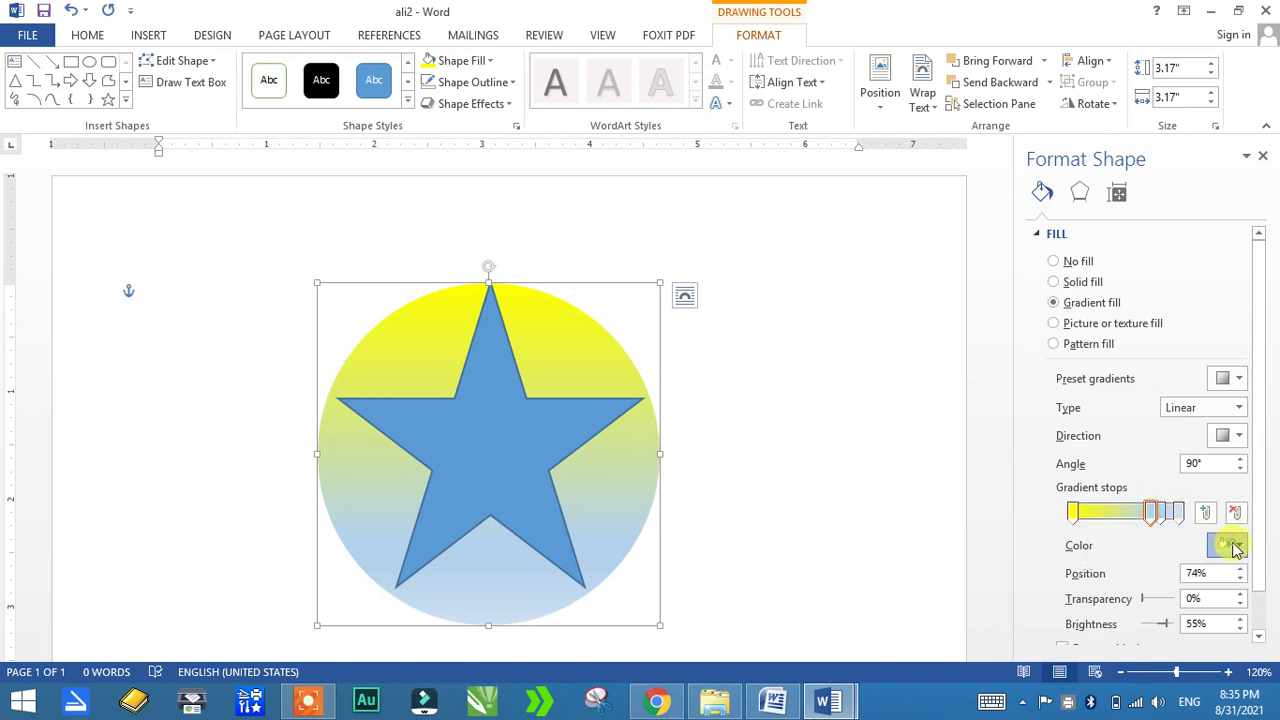
click(1236, 547)
click(1140, 505)
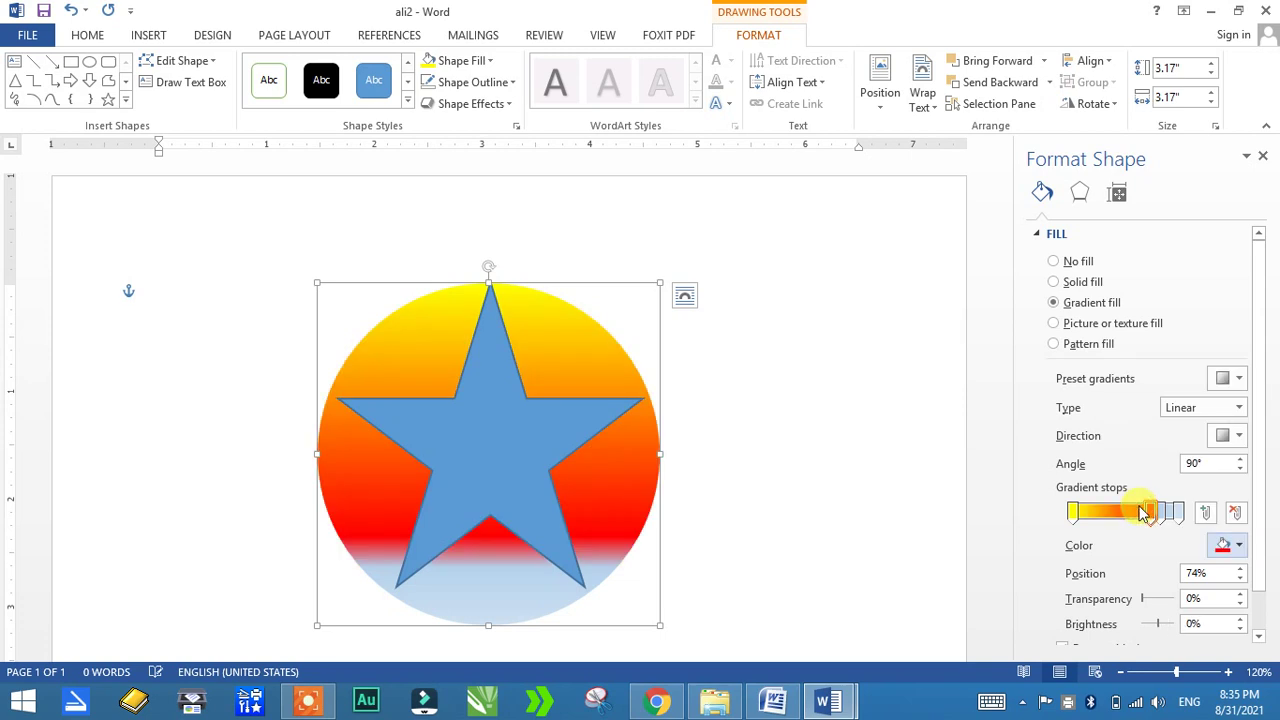
click(1178, 513)
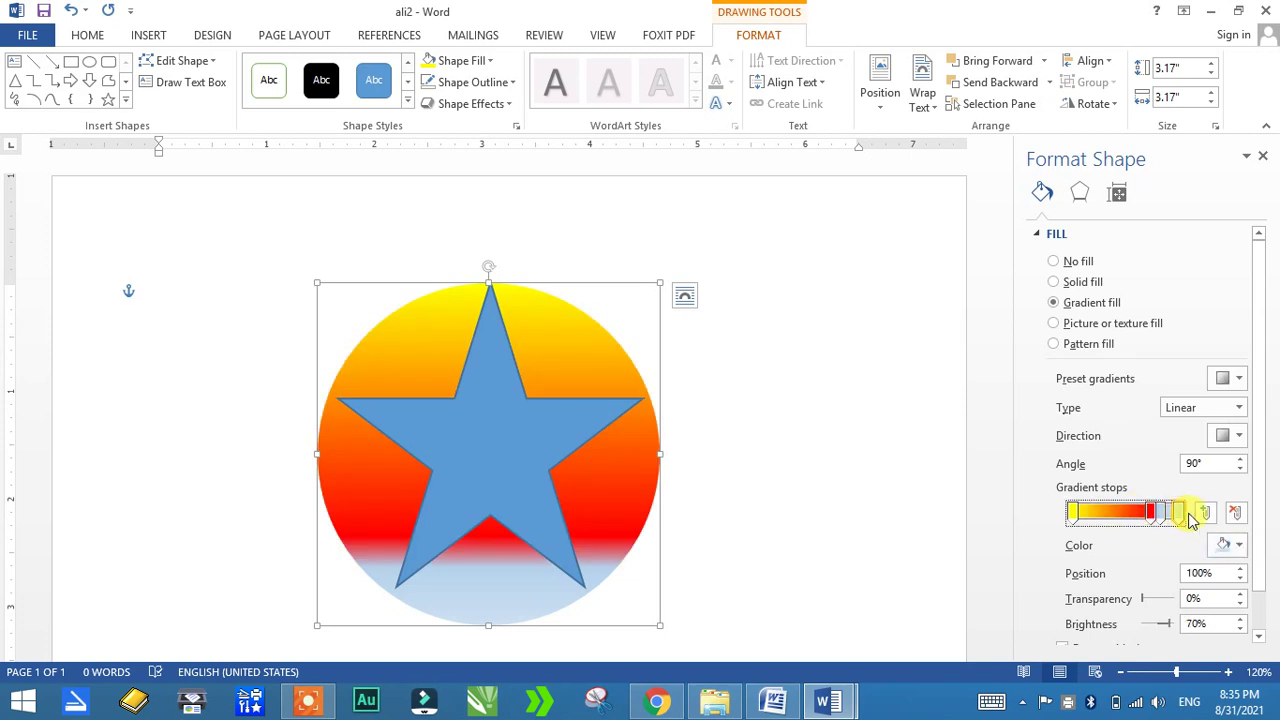
click(1220, 544)
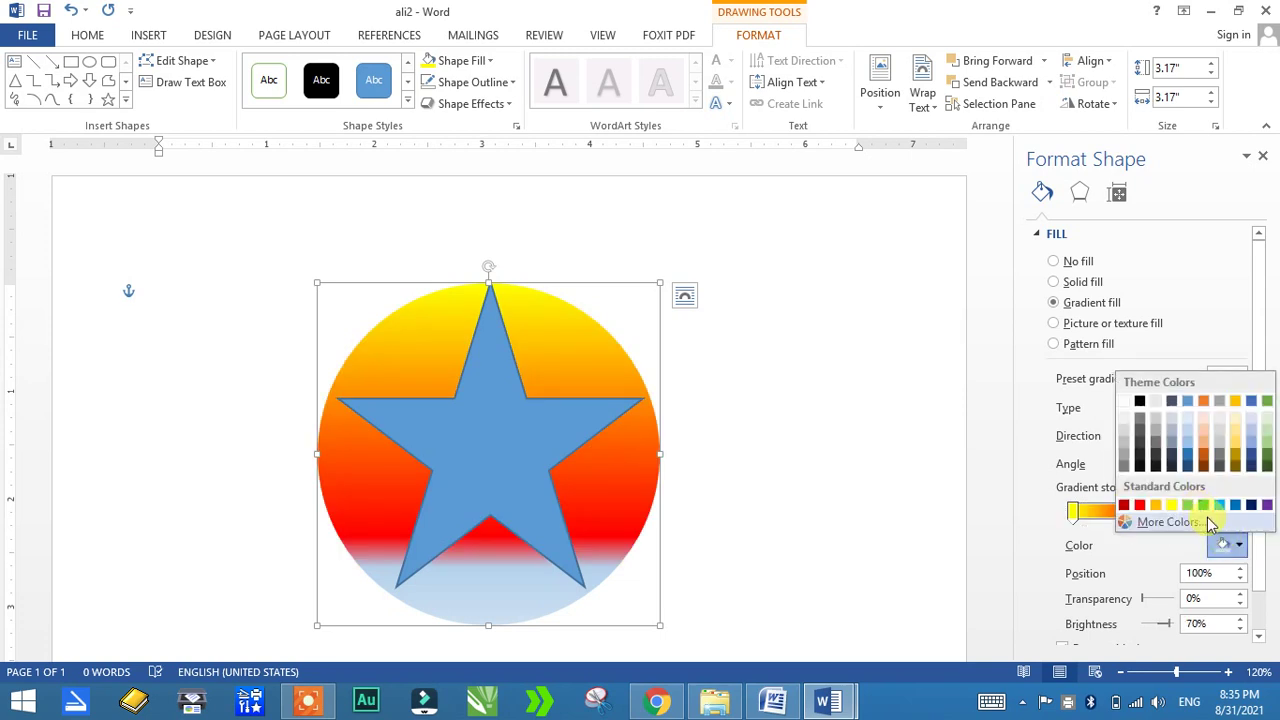
Step: Give the bottom gradient stop a custom bright green colour
click(1198, 522)
drag(600, 252, 559, 232)
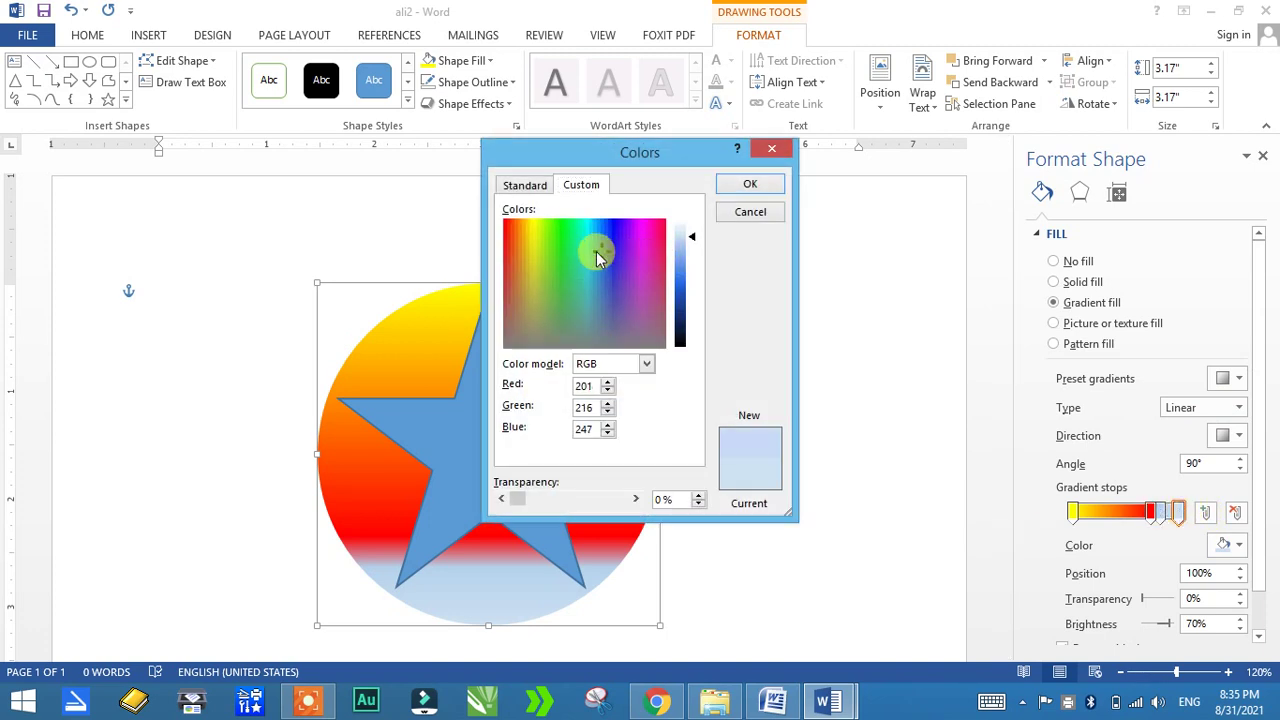
drag(679, 250, 681, 268)
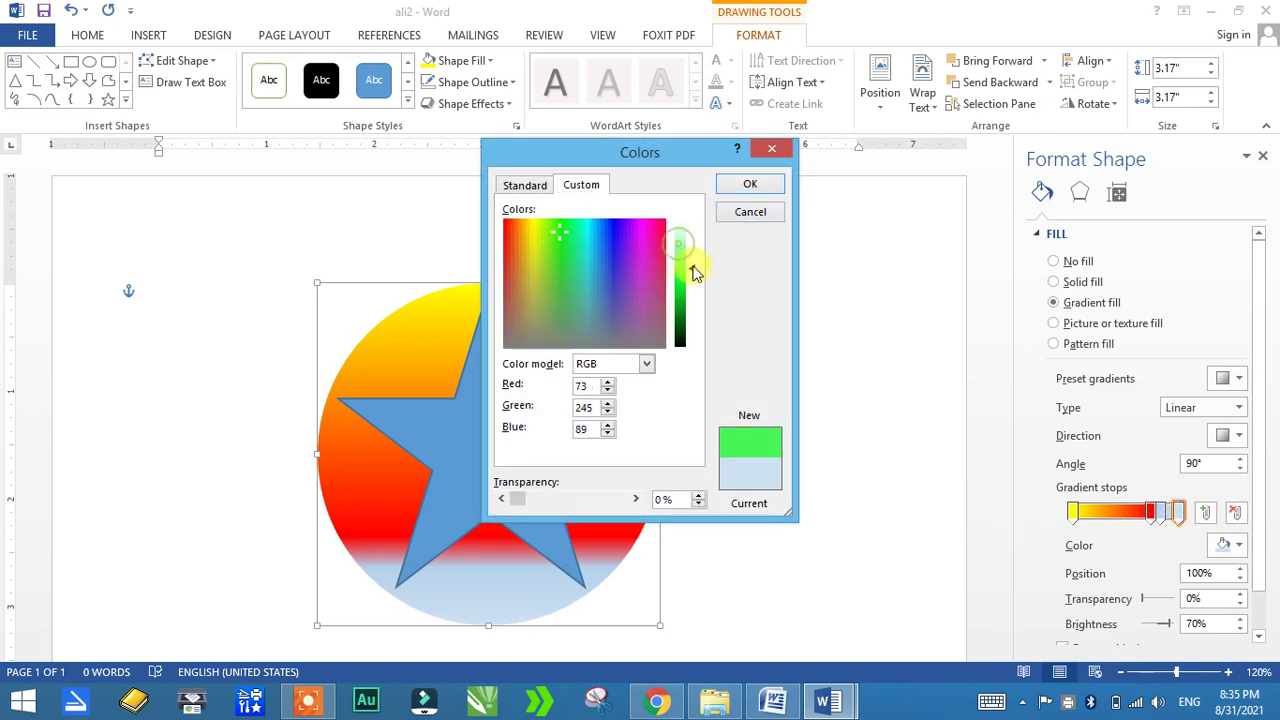
click(752, 187)
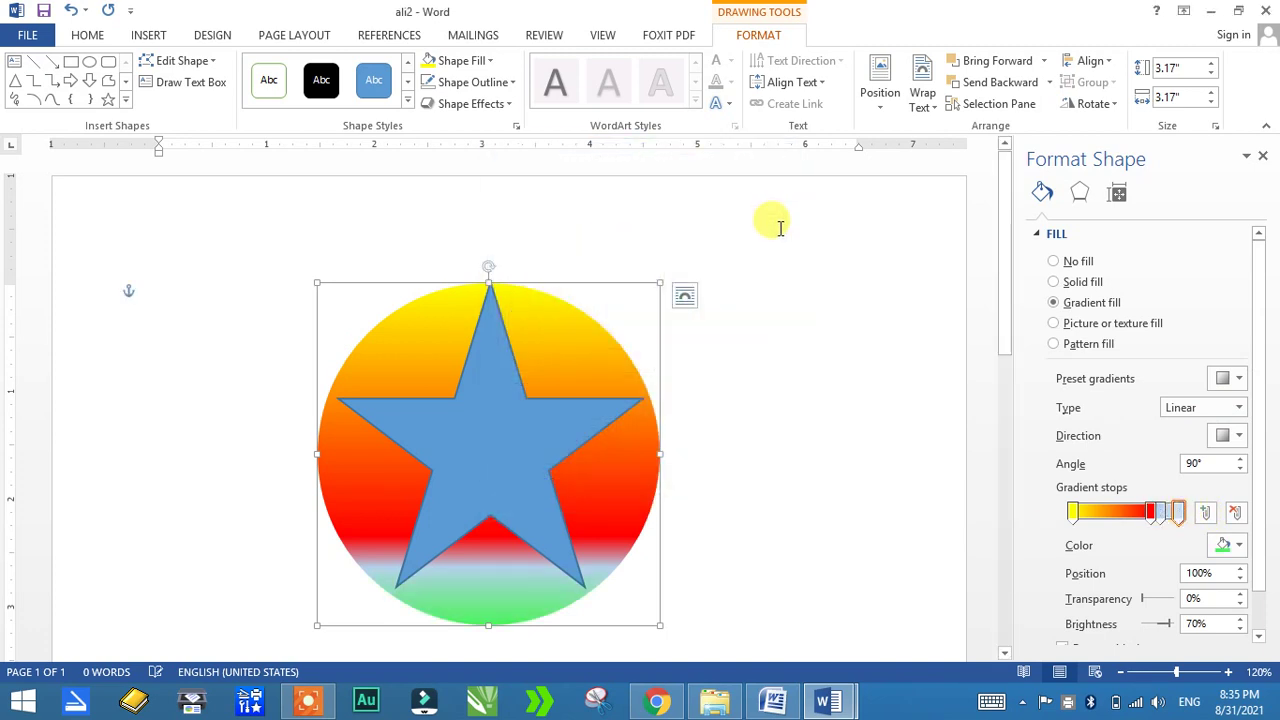
Step: Add a white gradient stop around 64% and move the red stop to 0%
drag(1143, 518, 1112, 517)
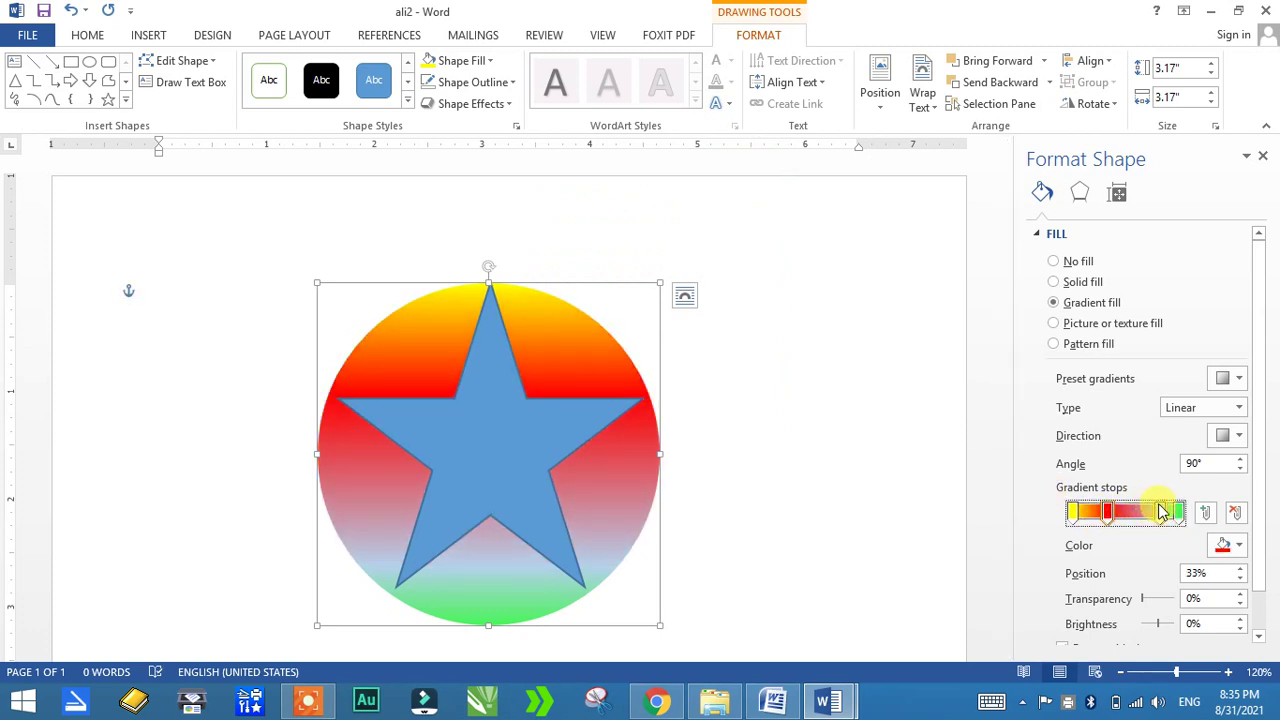
click(1141, 512)
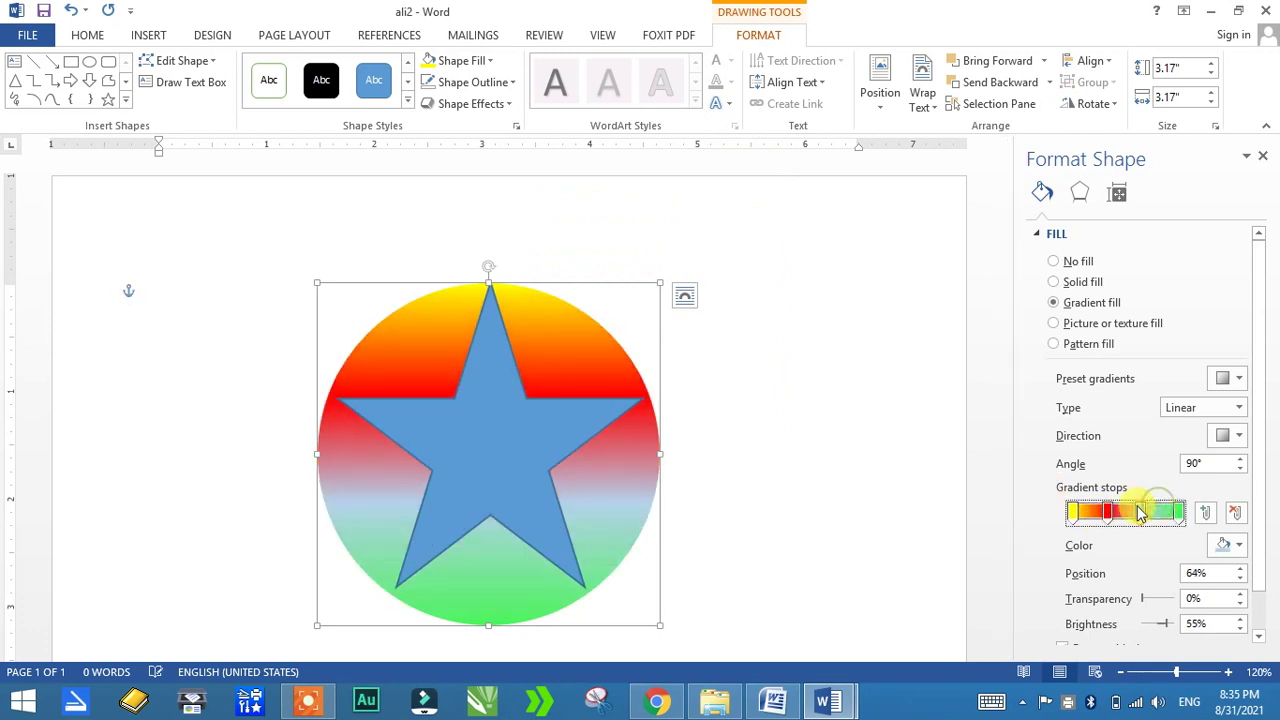
click(1228, 545)
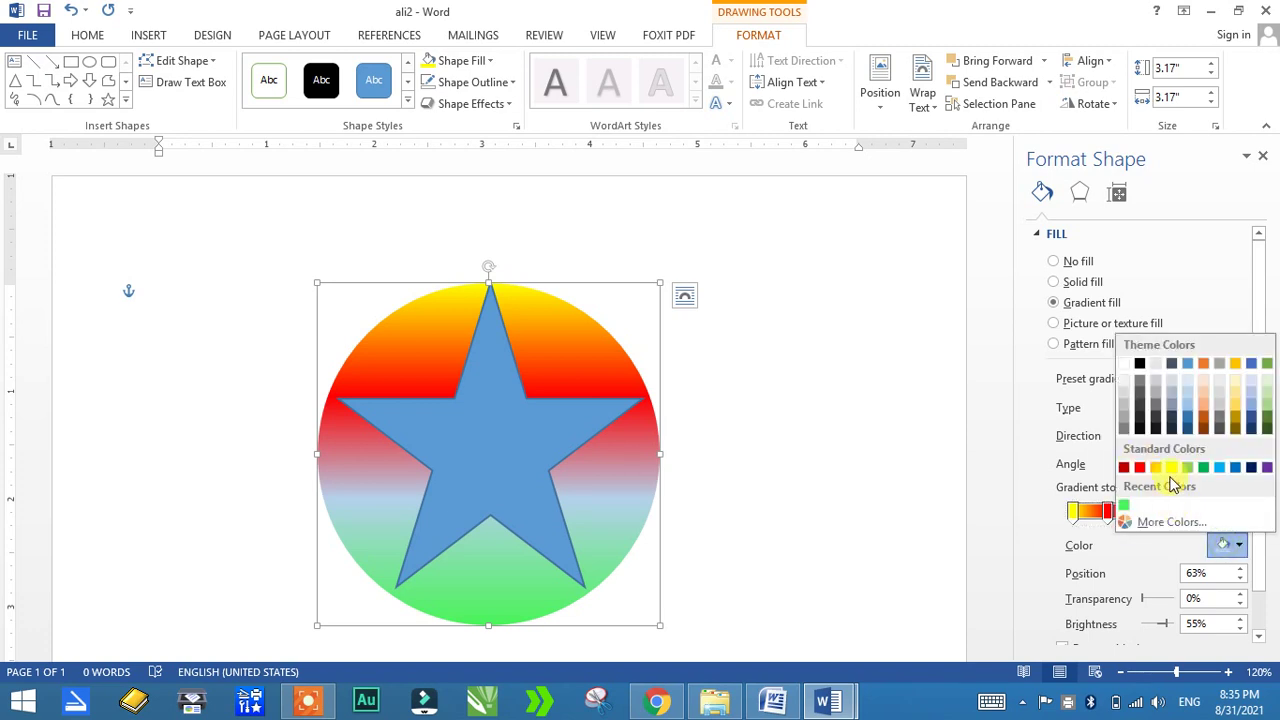
click(1124, 364)
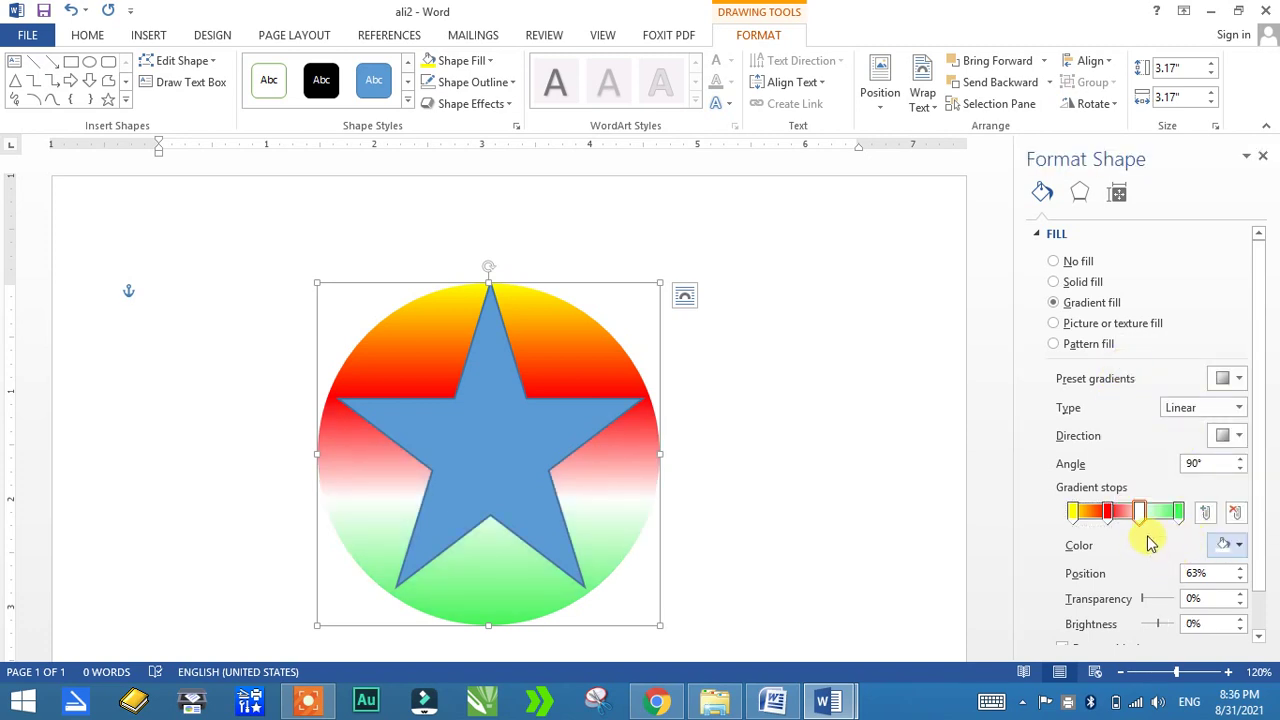
drag(1105, 515, 1062, 515)
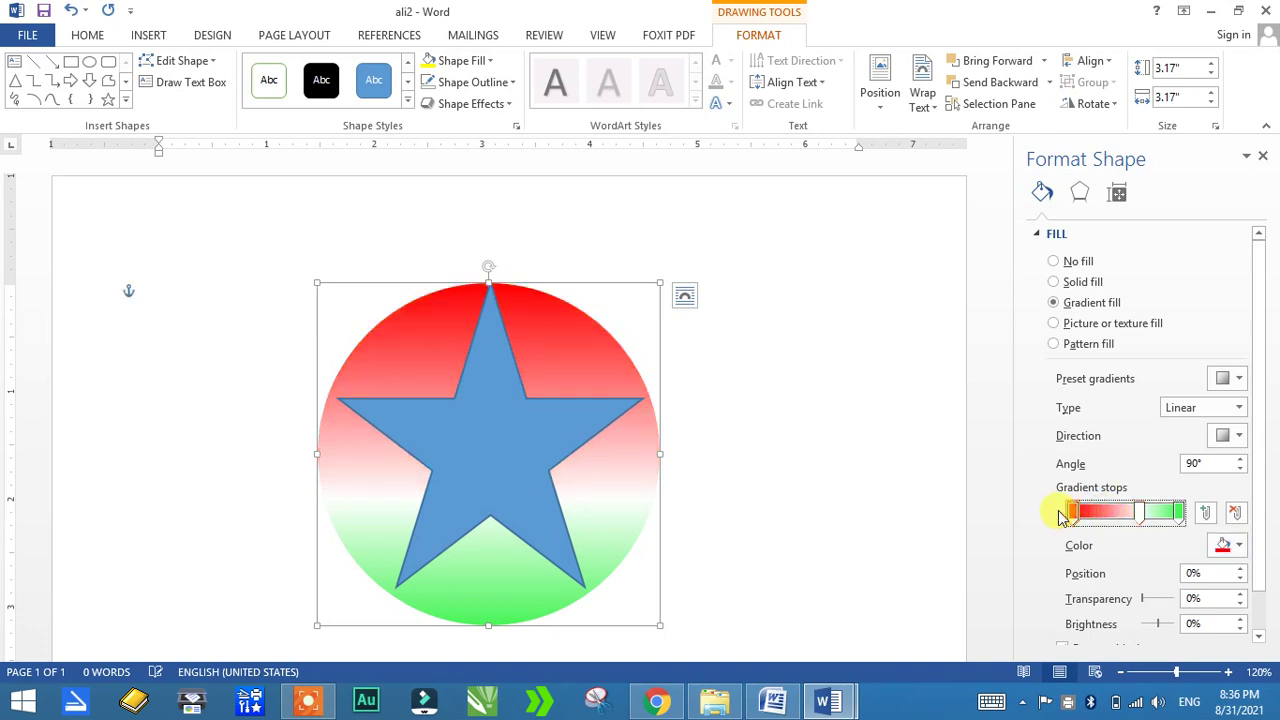
Step: Recolour the top gradient stop a custom light orange and shift the white stop up to 53%
click(1222, 545)
click(1152, 467)
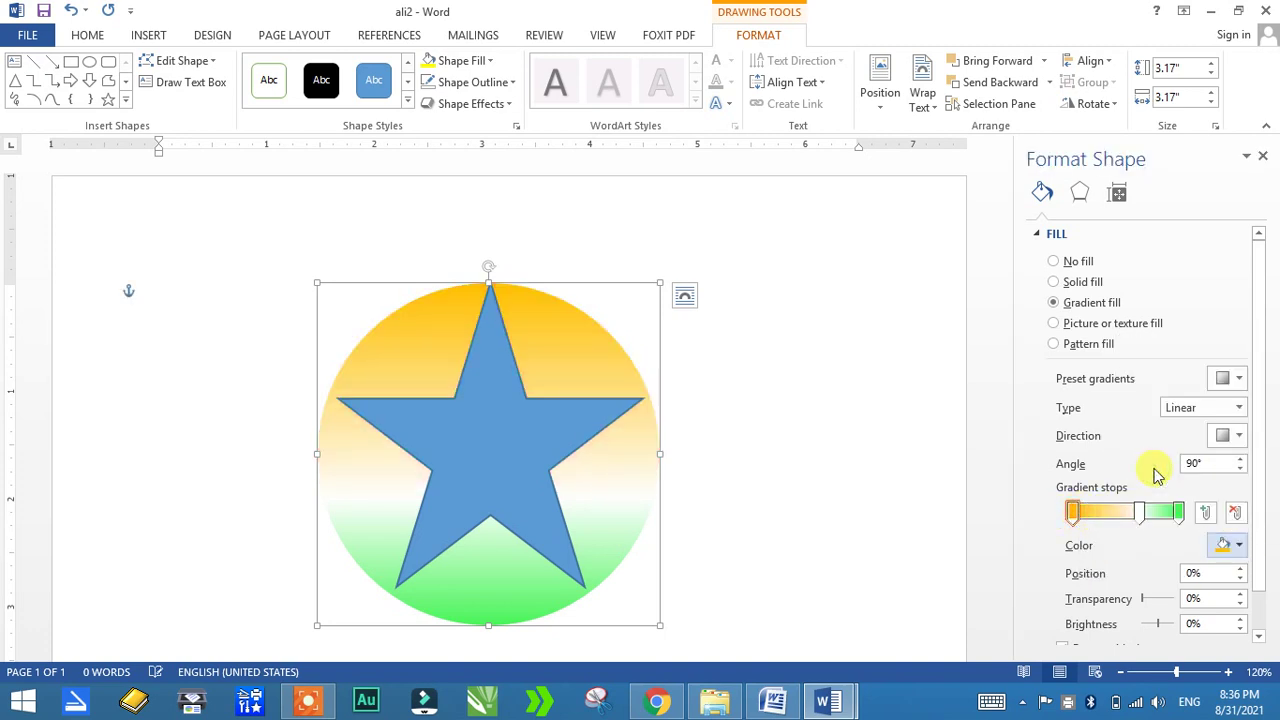
click(1077, 512)
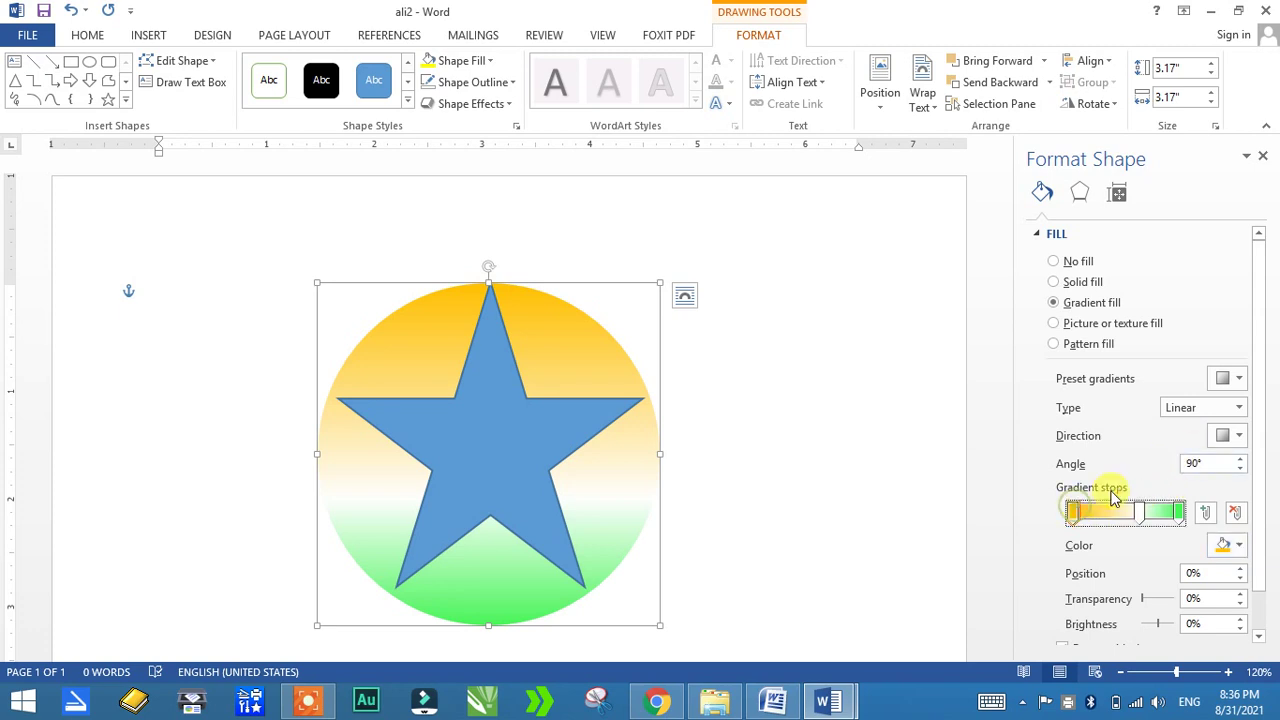
click(1222, 546)
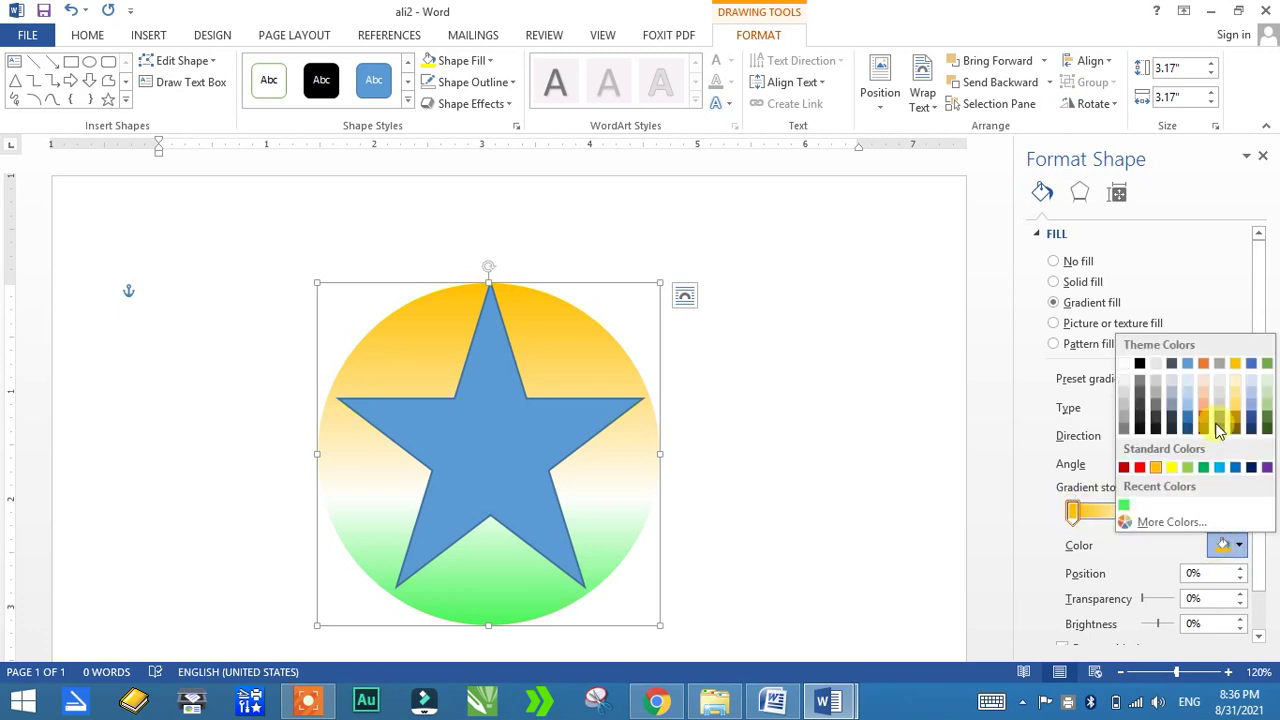
click(1170, 522)
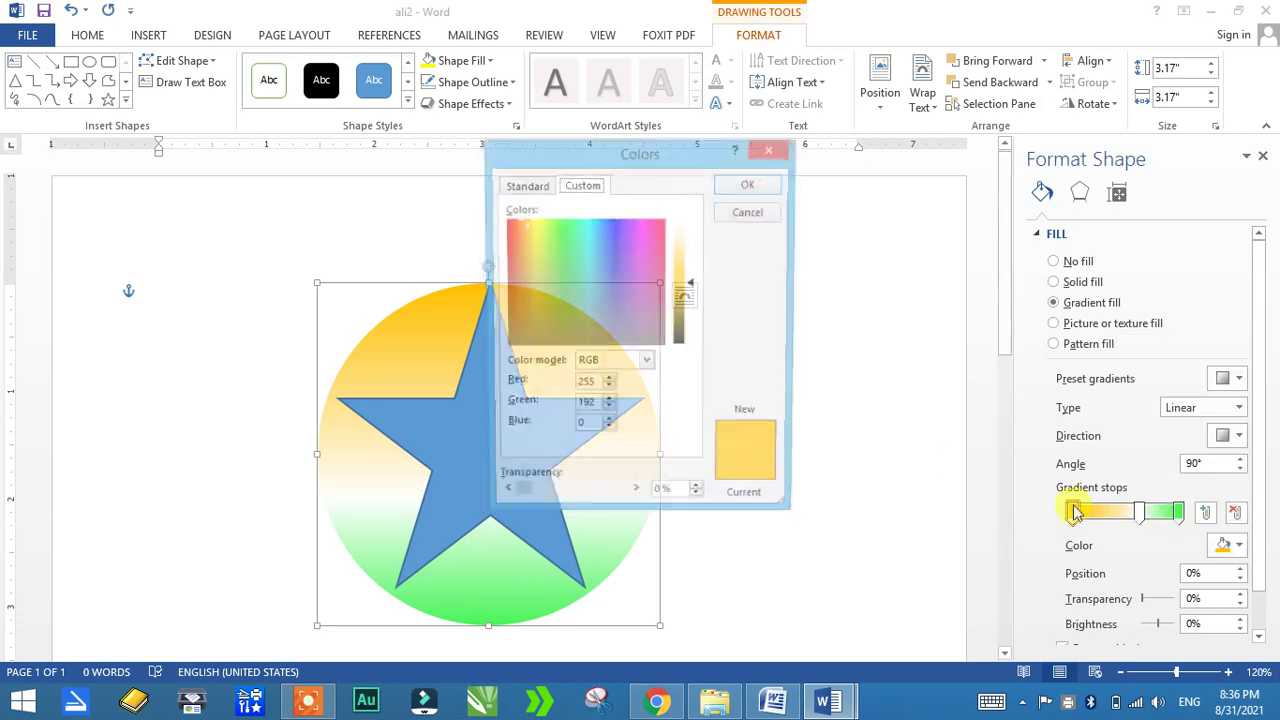
drag(690, 276, 691, 289)
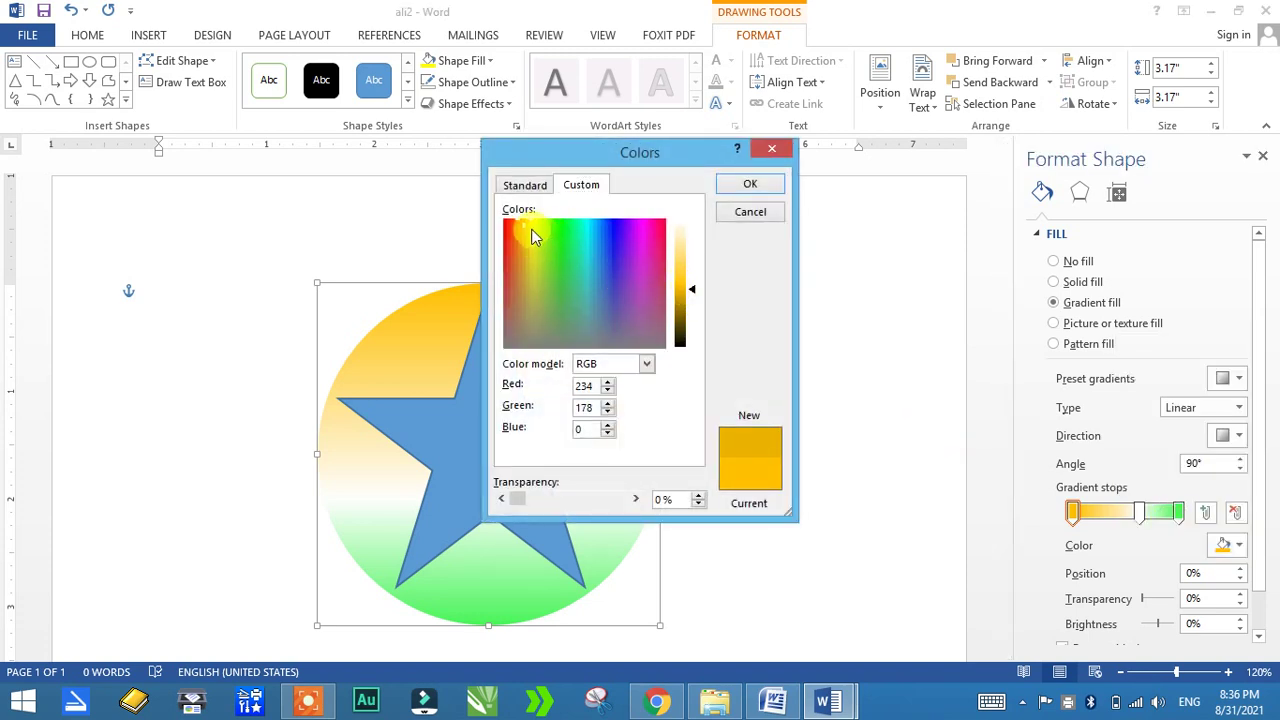
mouse_move(527, 233)
mouse_down()
mouse_move(510, 220)
mouse_move(532, 249)
mouse_move(522, 235)
mouse_up()
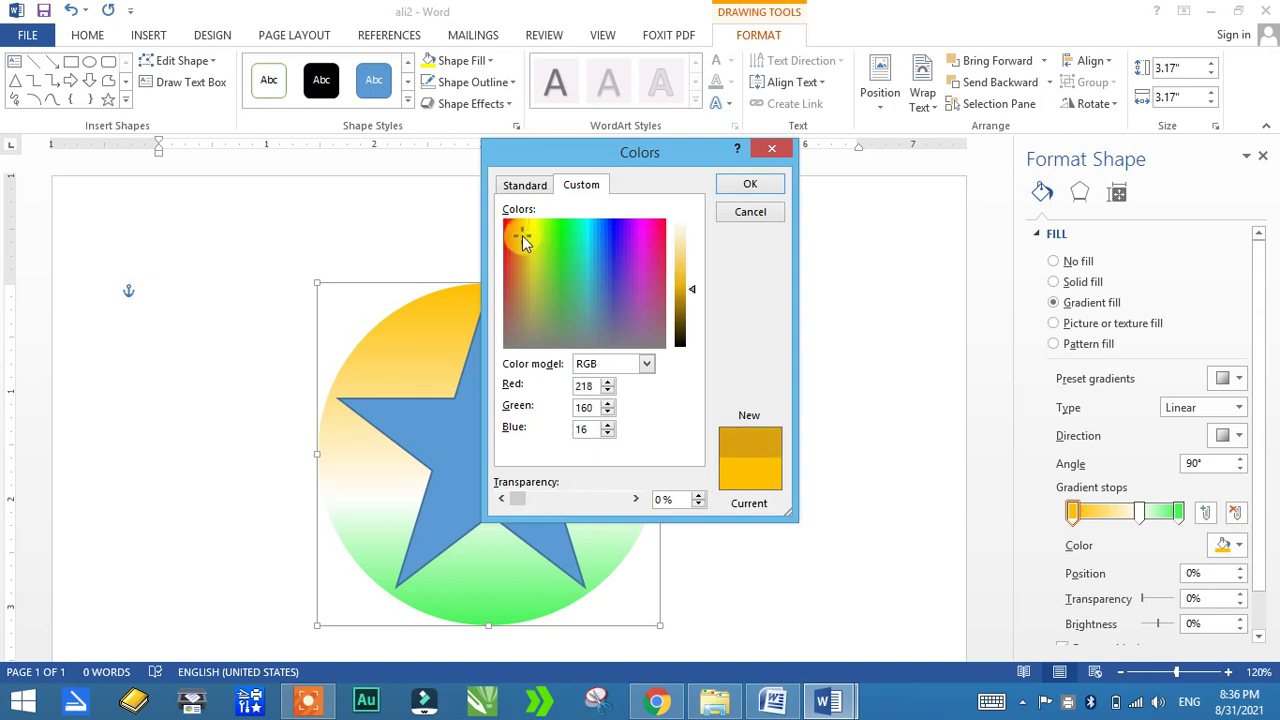
drag(685, 285, 684, 274)
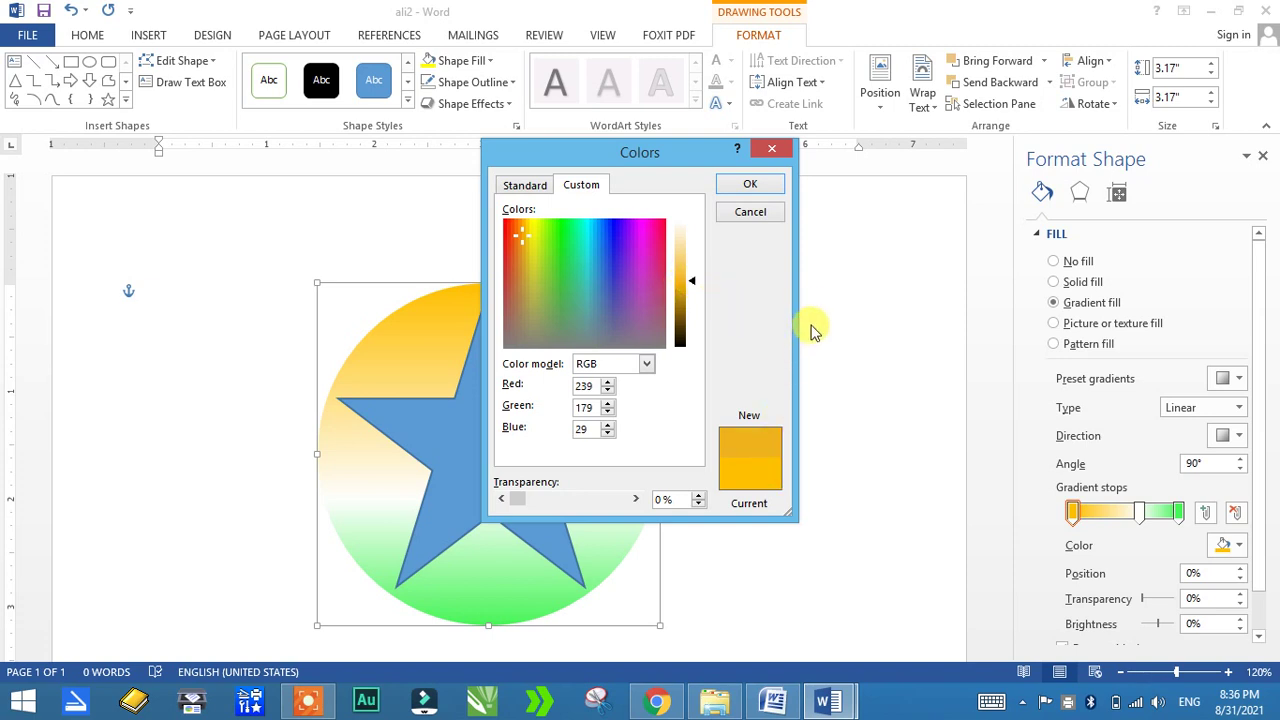
click(740, 190)
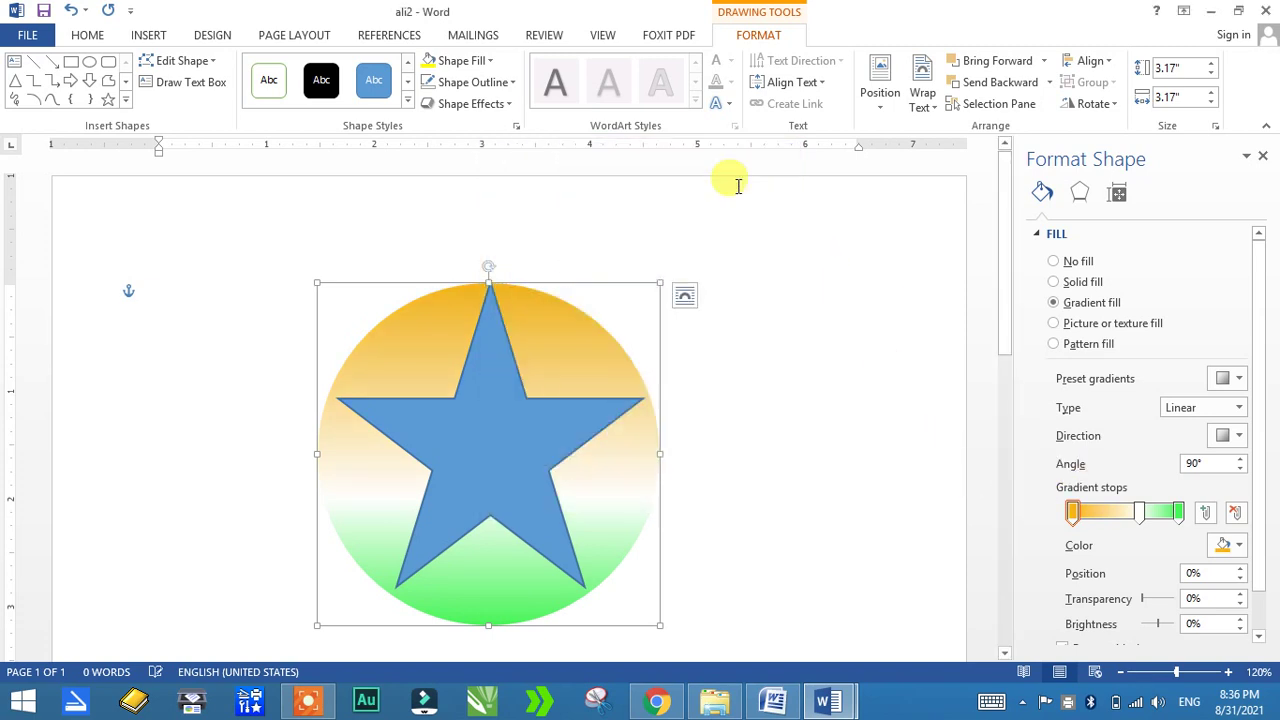
drag(1138, 519, 1130, 519)
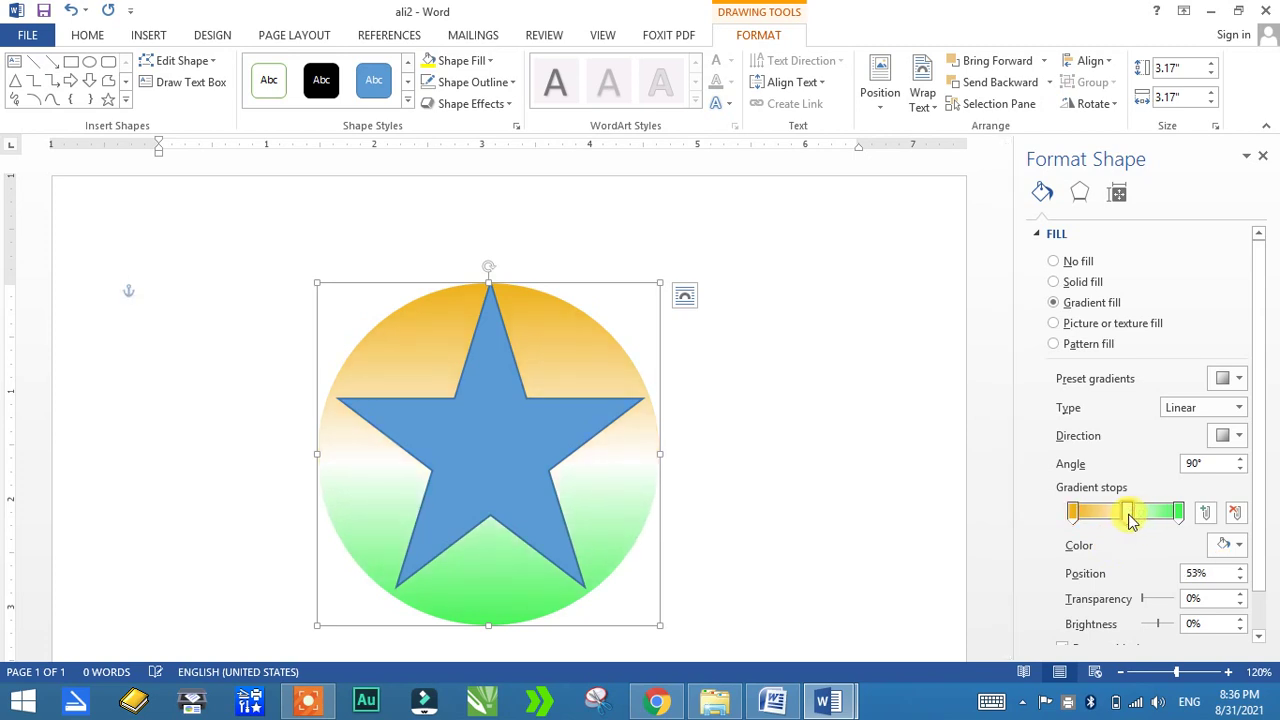
click(468, 443)
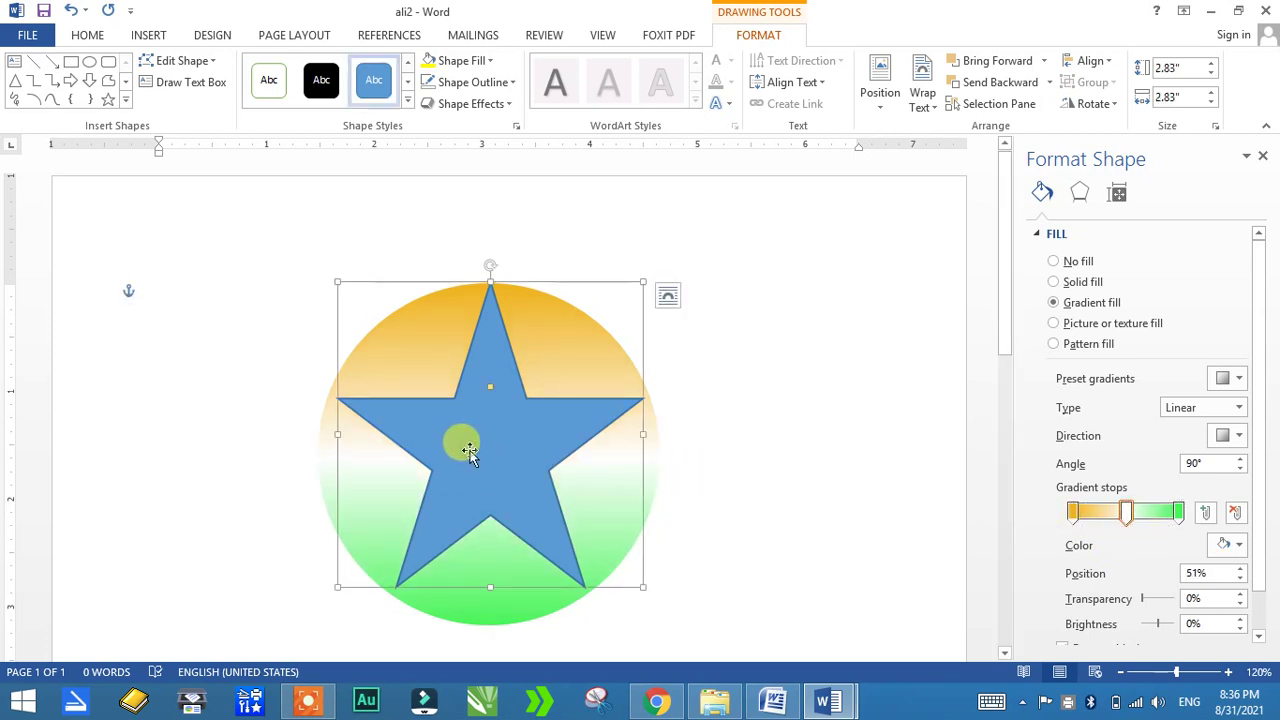
Step: Fill the star with an orange preset radial gradient radiating From Center
click(1077, 310)
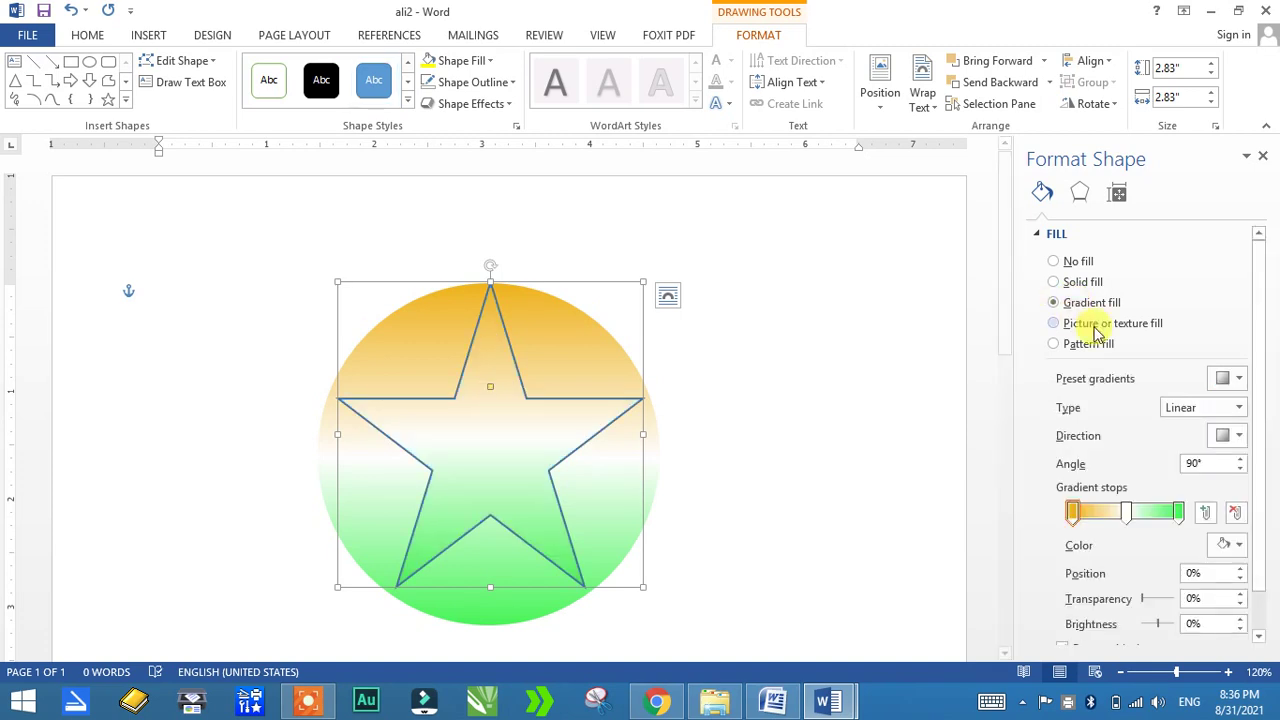
click(1218, 410)
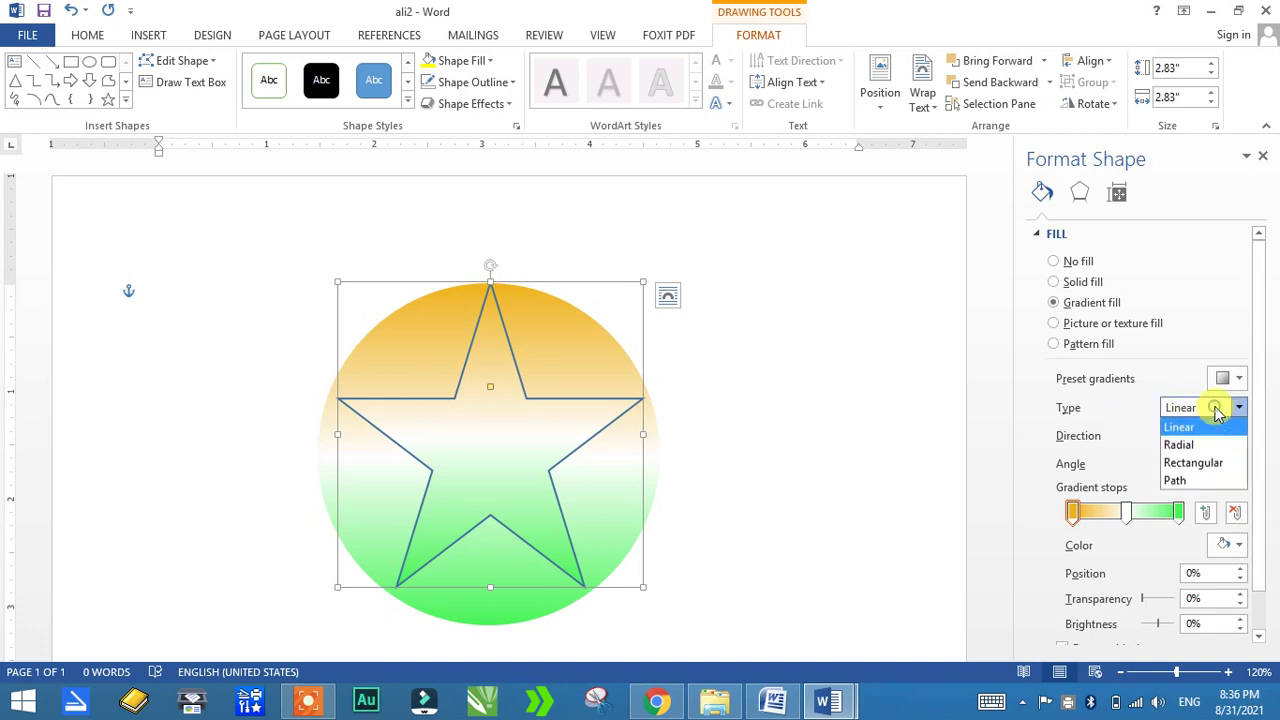
click(1193, 462)
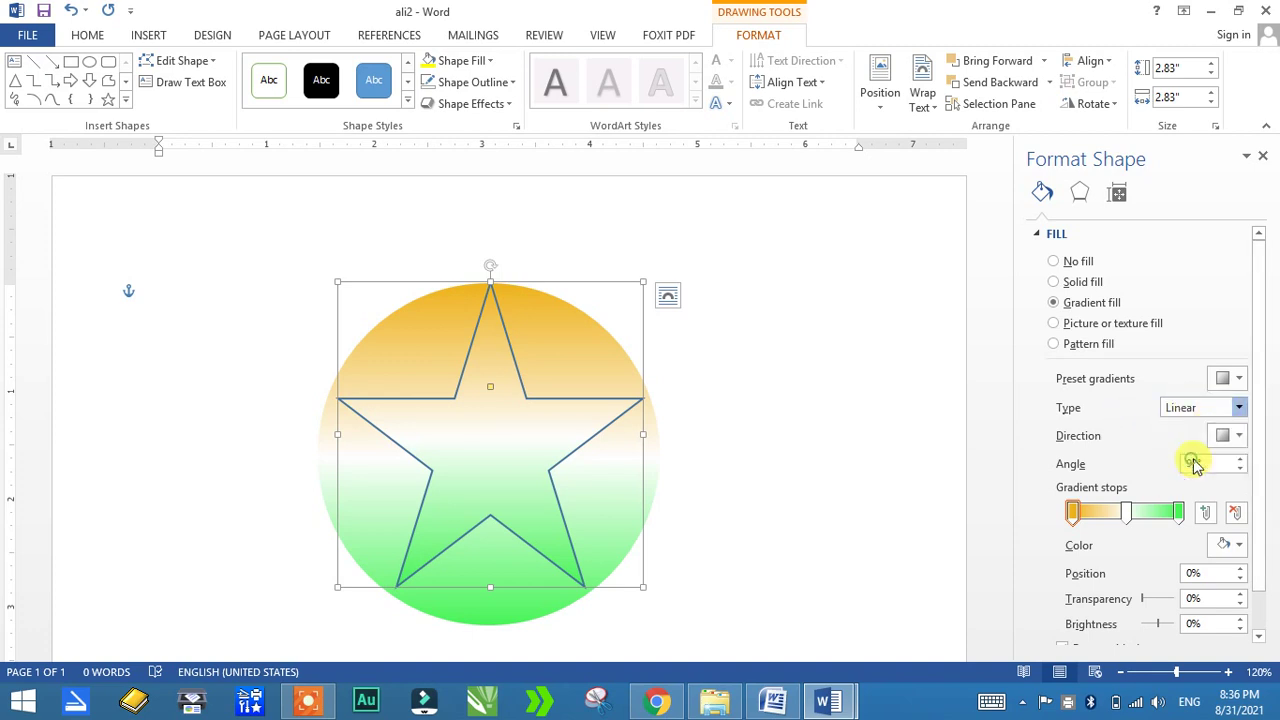
click(1226, 380)
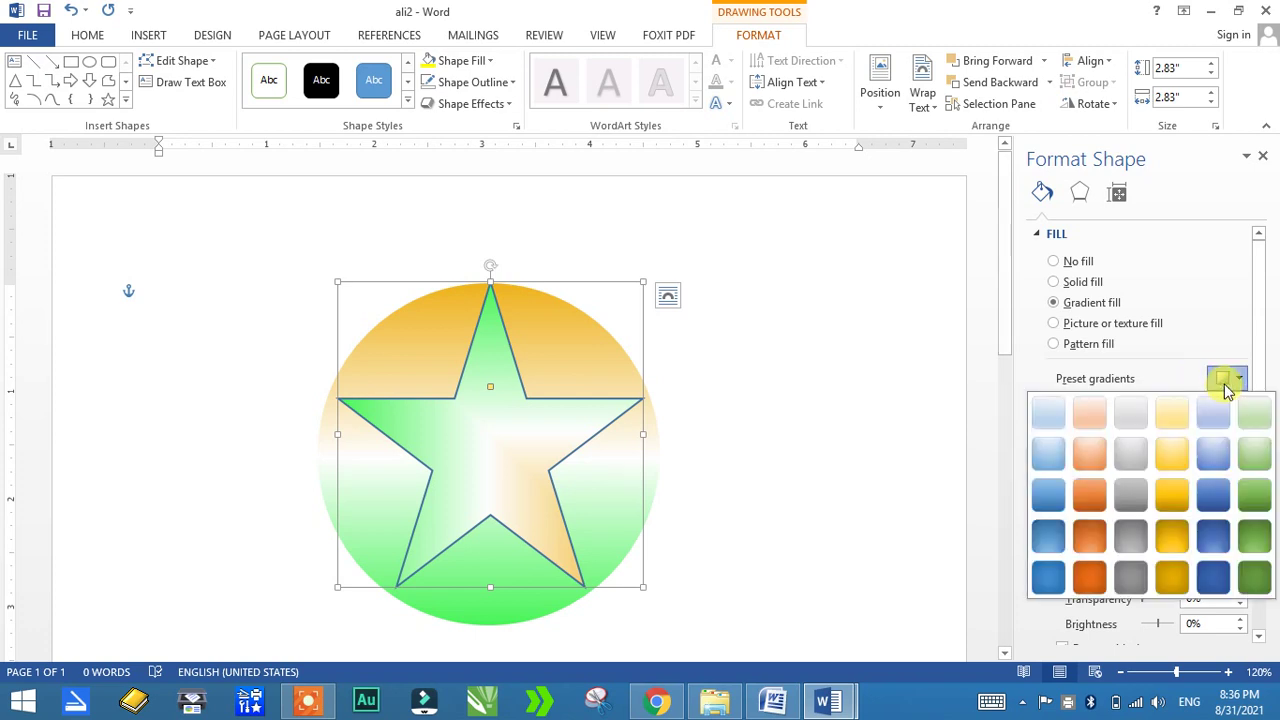
click(1089, 538)
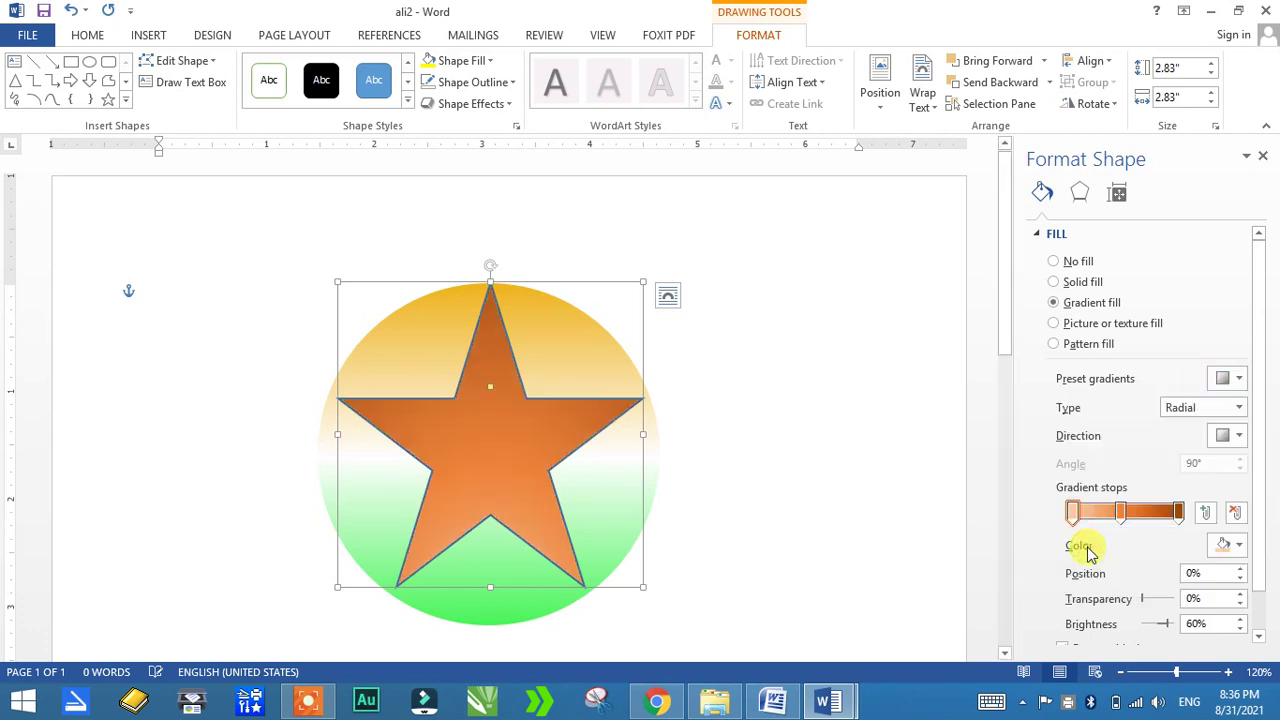
click(1227, 437)
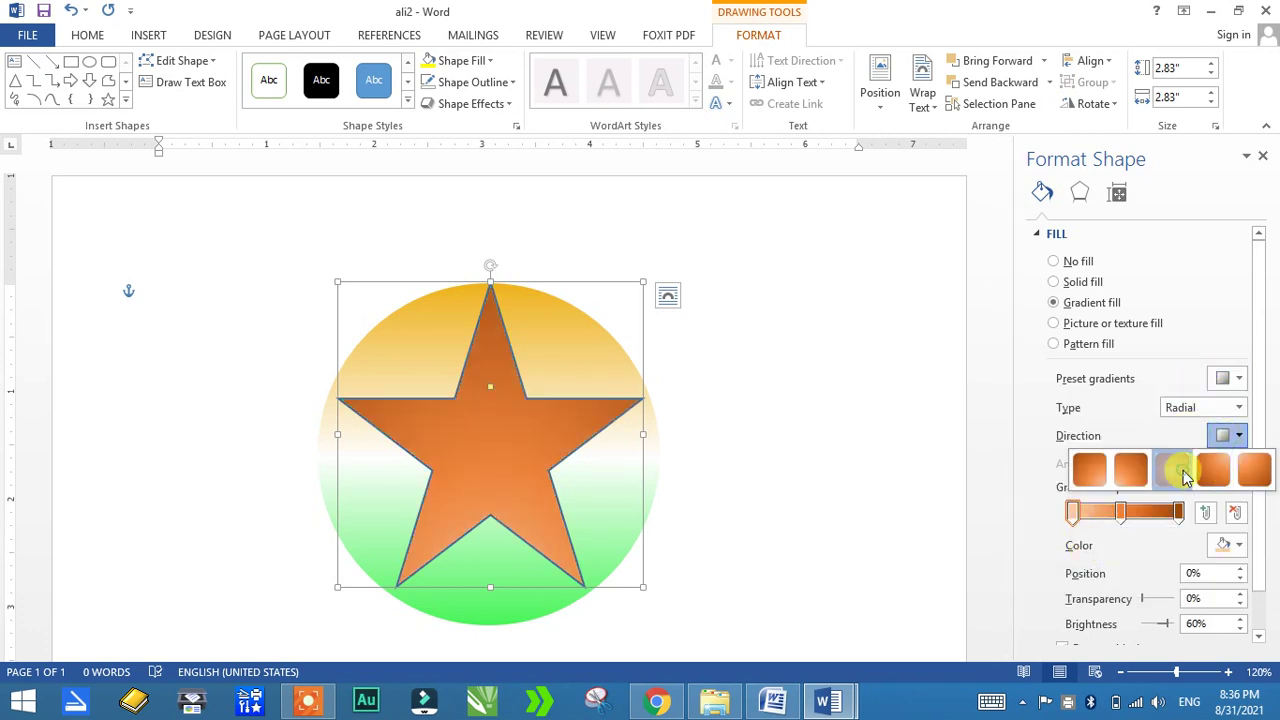
click(1185, 472)
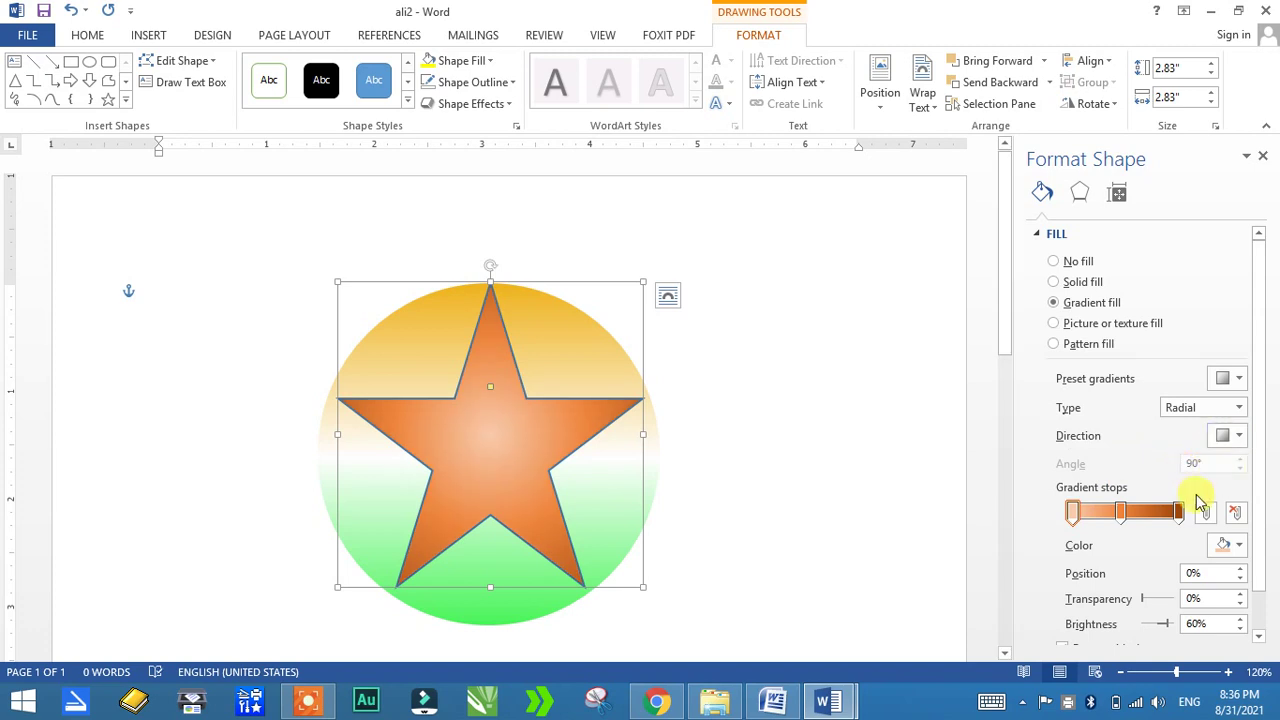
click(1224, 378)
click(1224, 379)
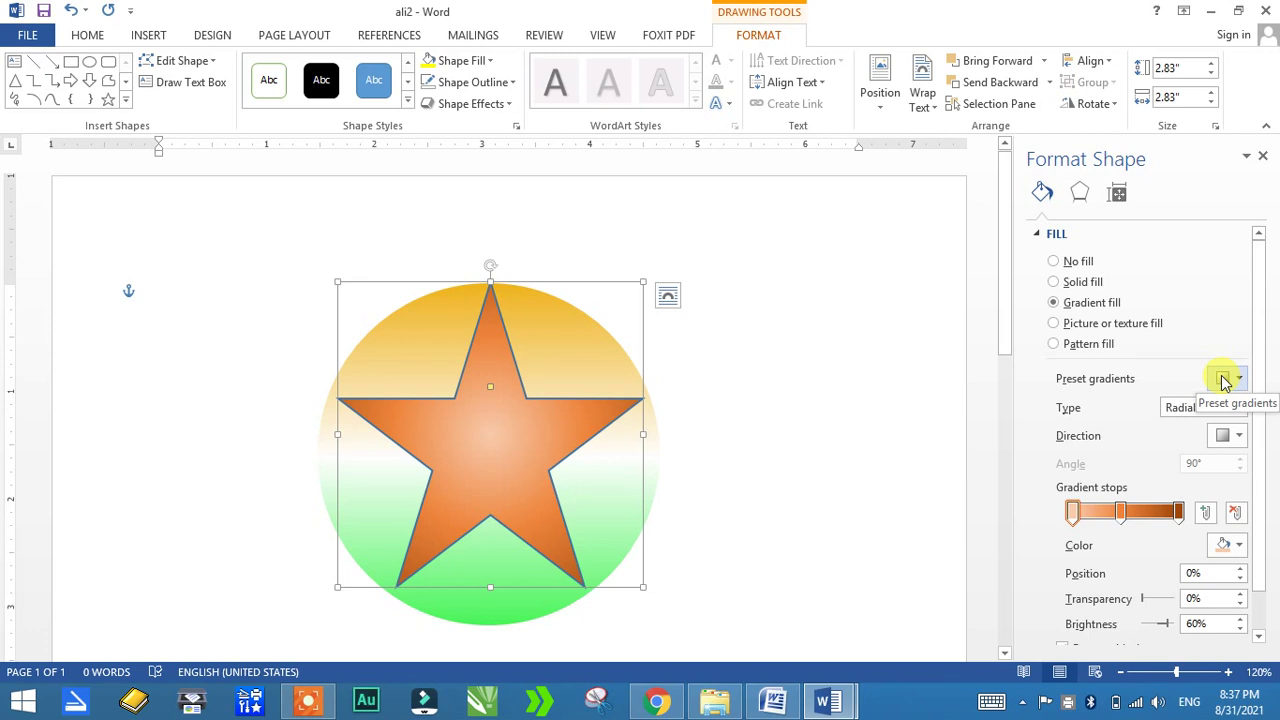
Step: Undo the accidental circle move, then select the circle and star together
click(856, 385)
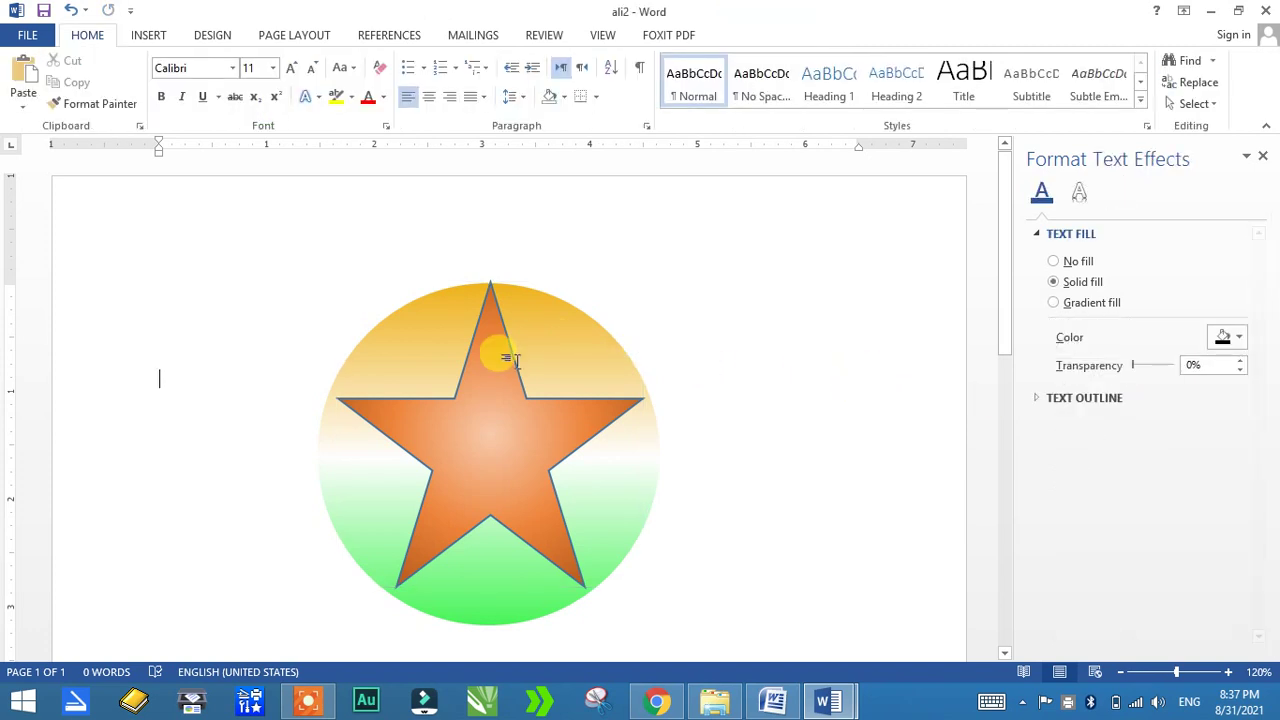
drag(240, 266, 467, 558)
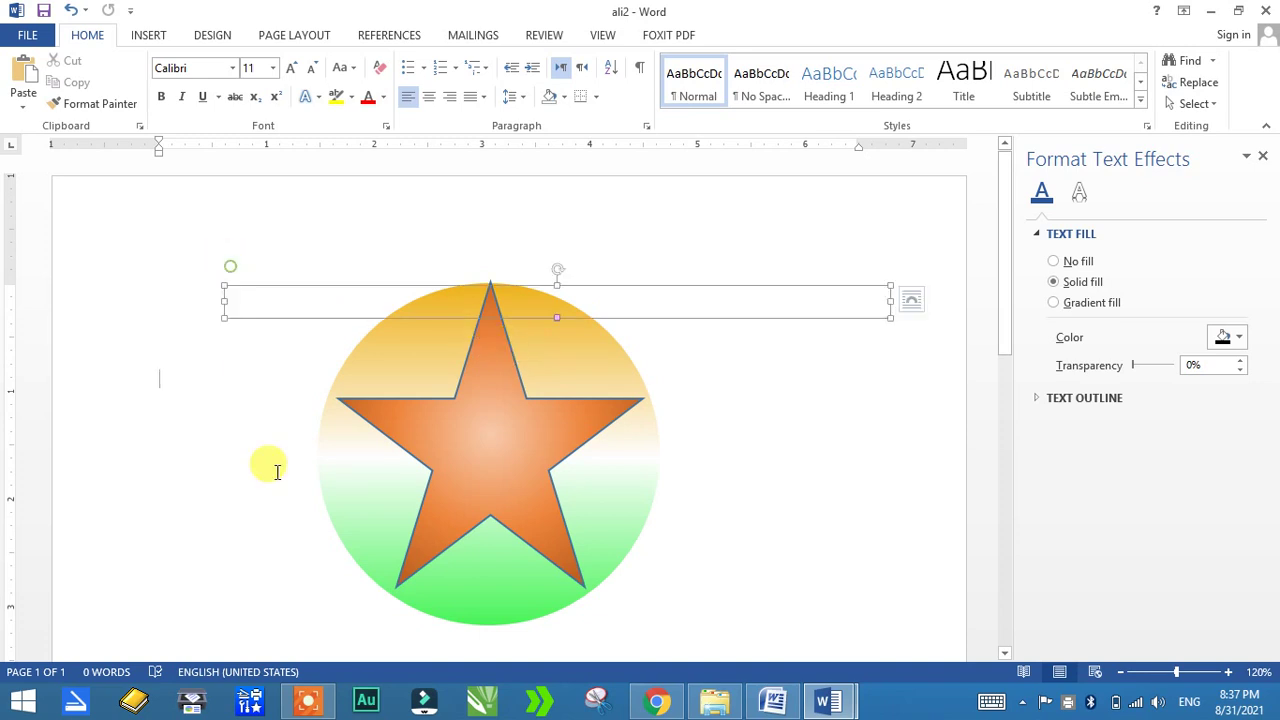
click(237, 380)
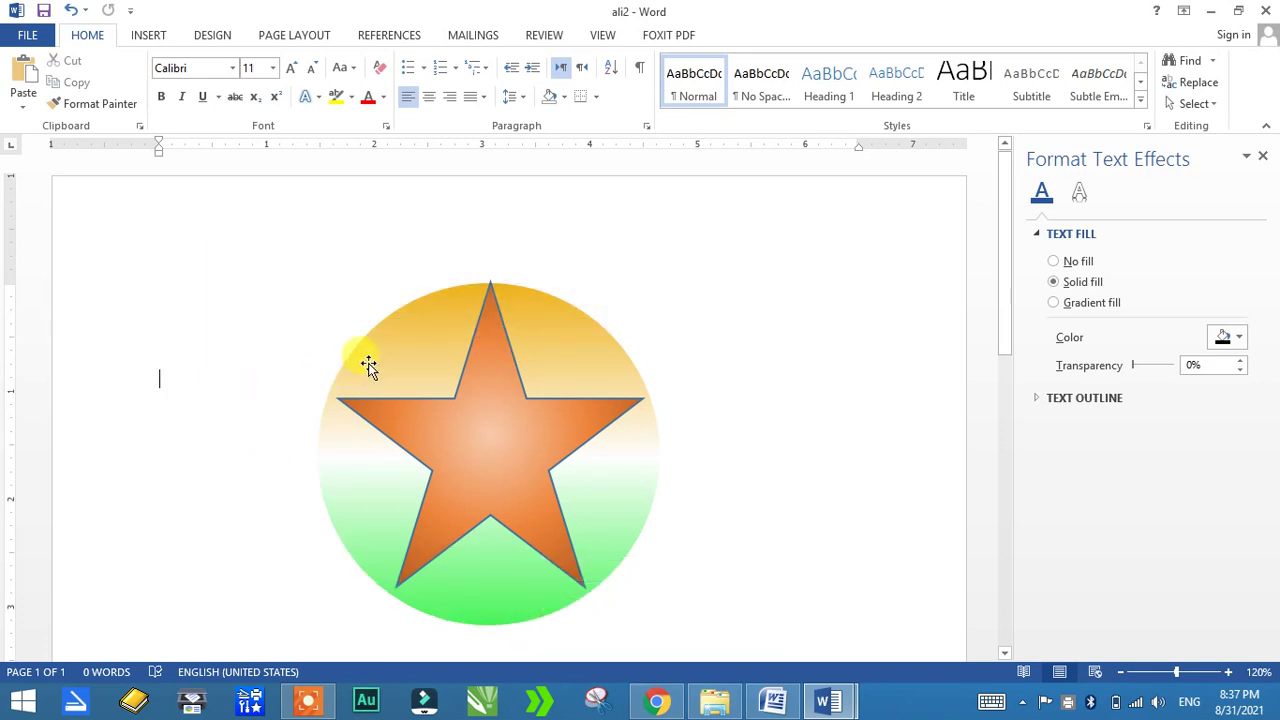
drag(380, 361, 232, 278)
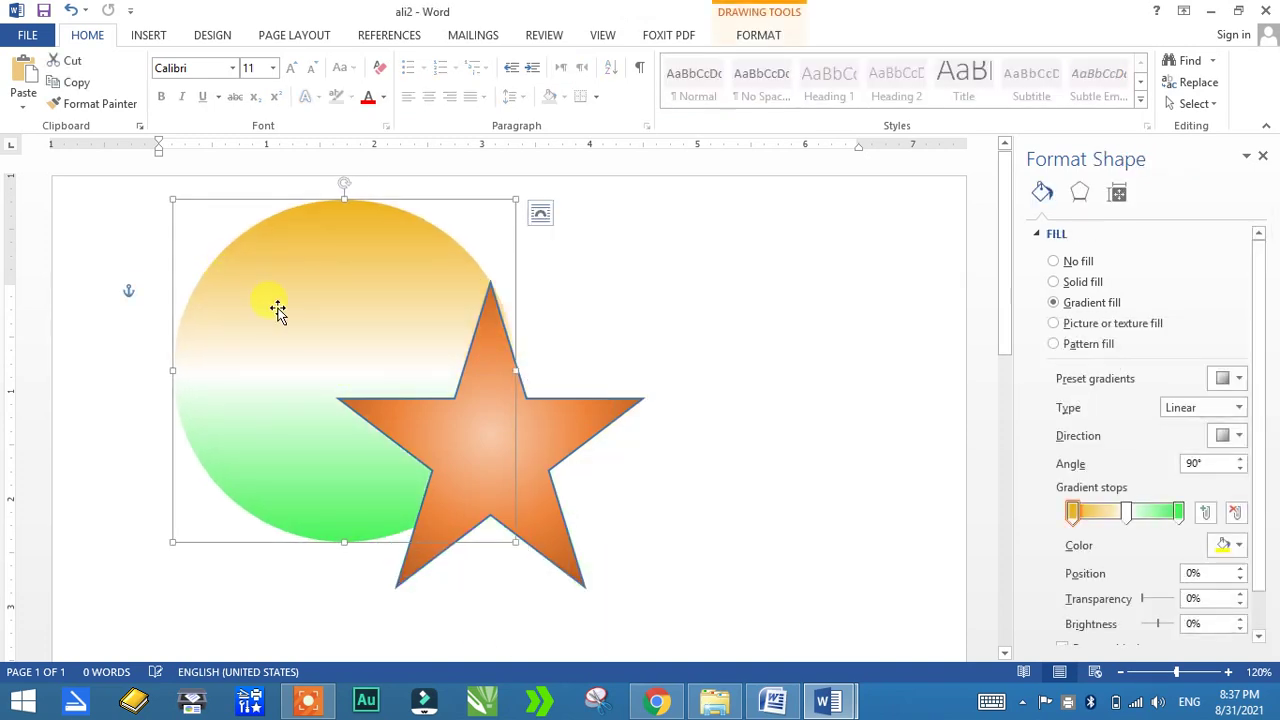
key(ctrl+z)
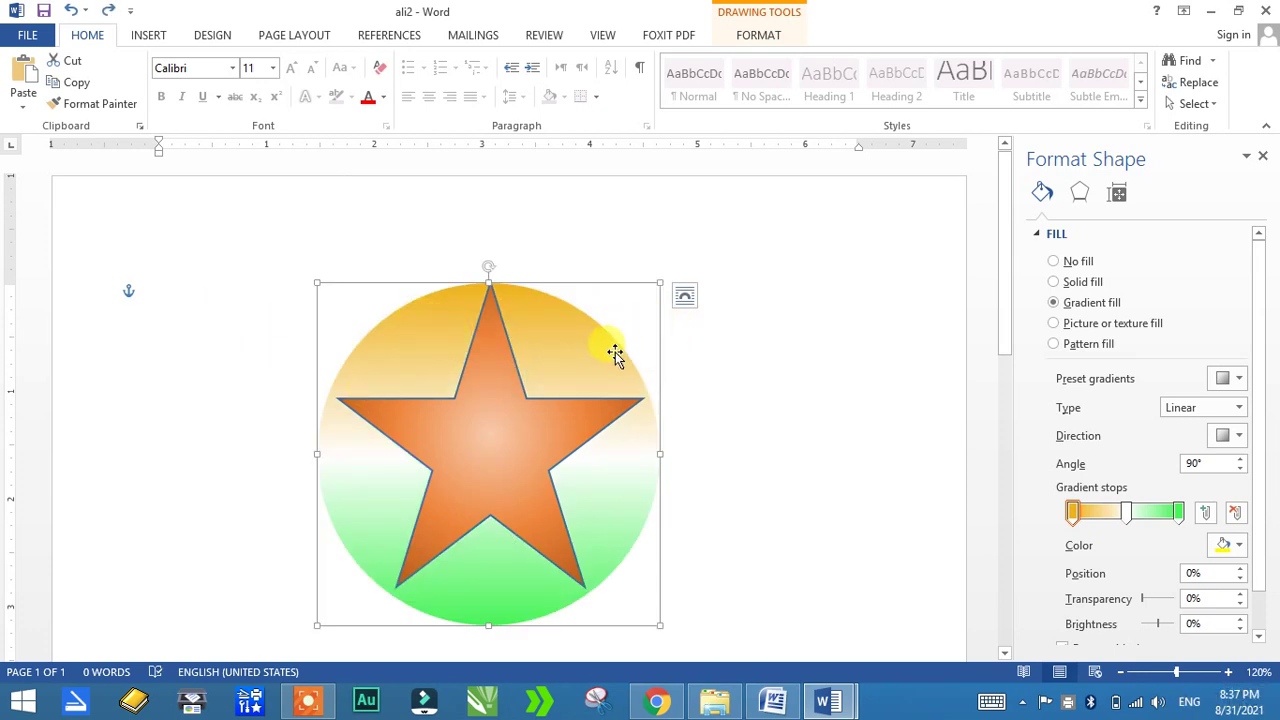
click(715, 356)
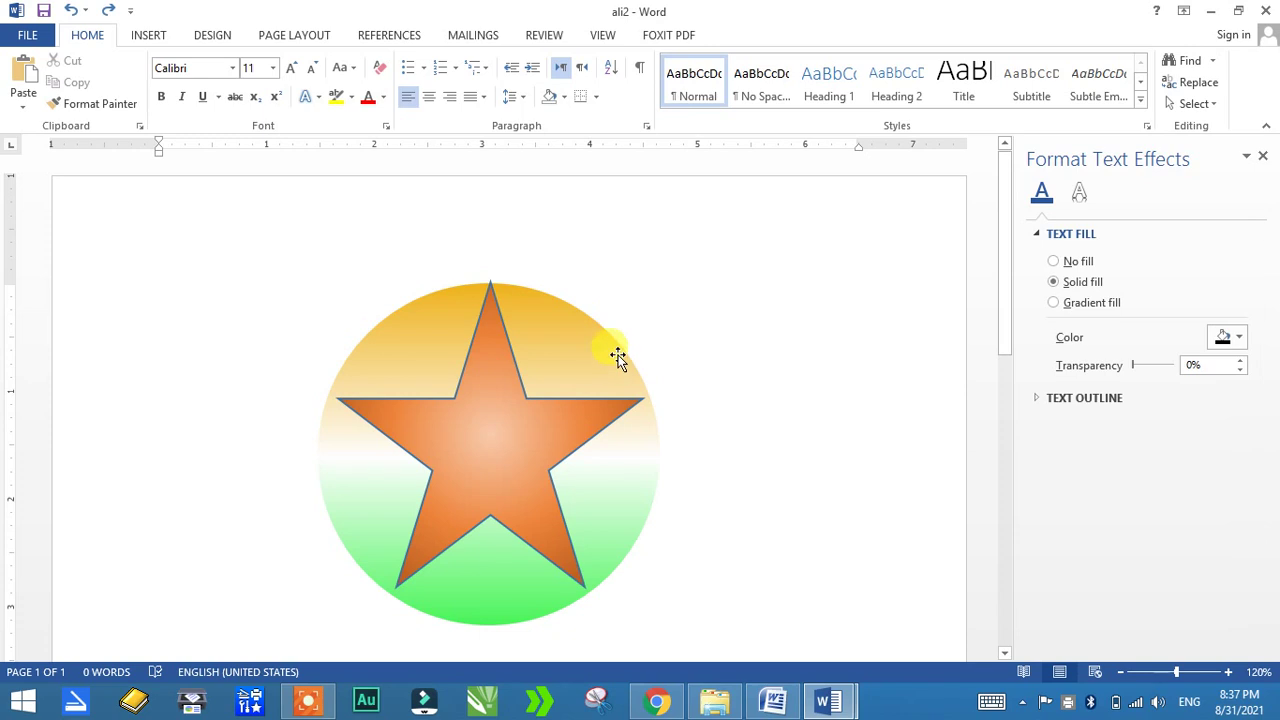
click(617, 354)
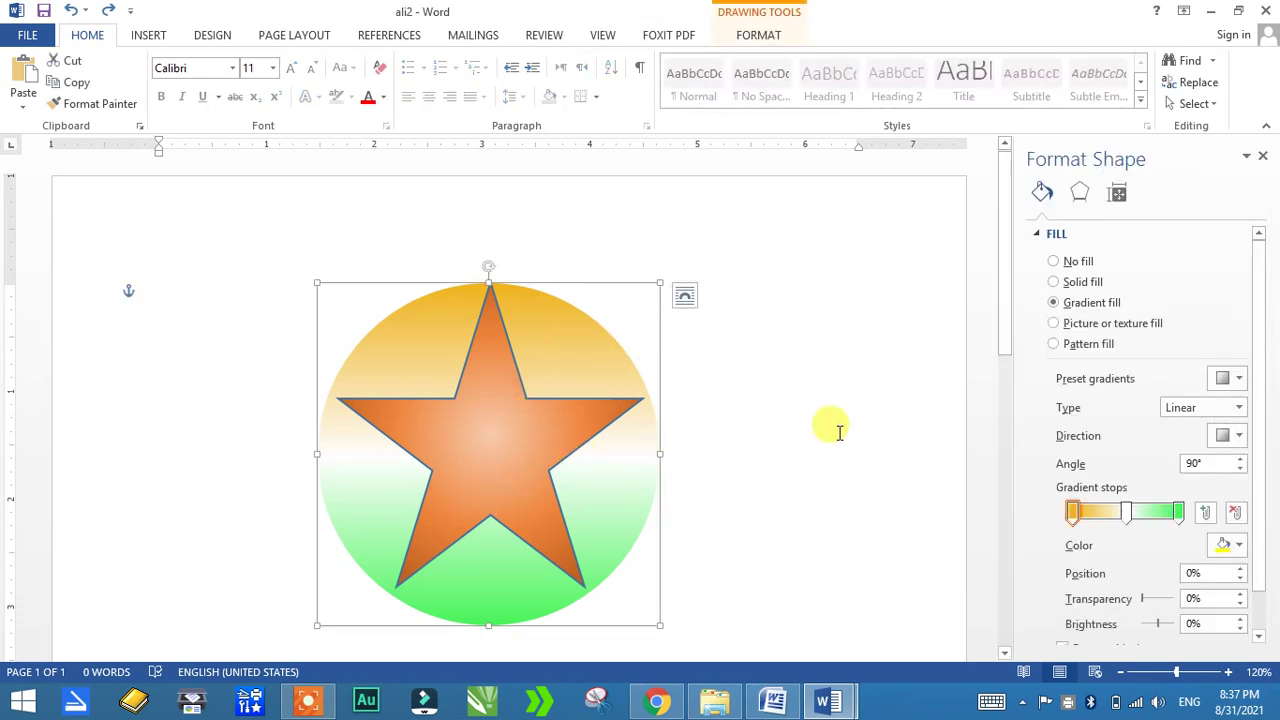
click(518, 405)
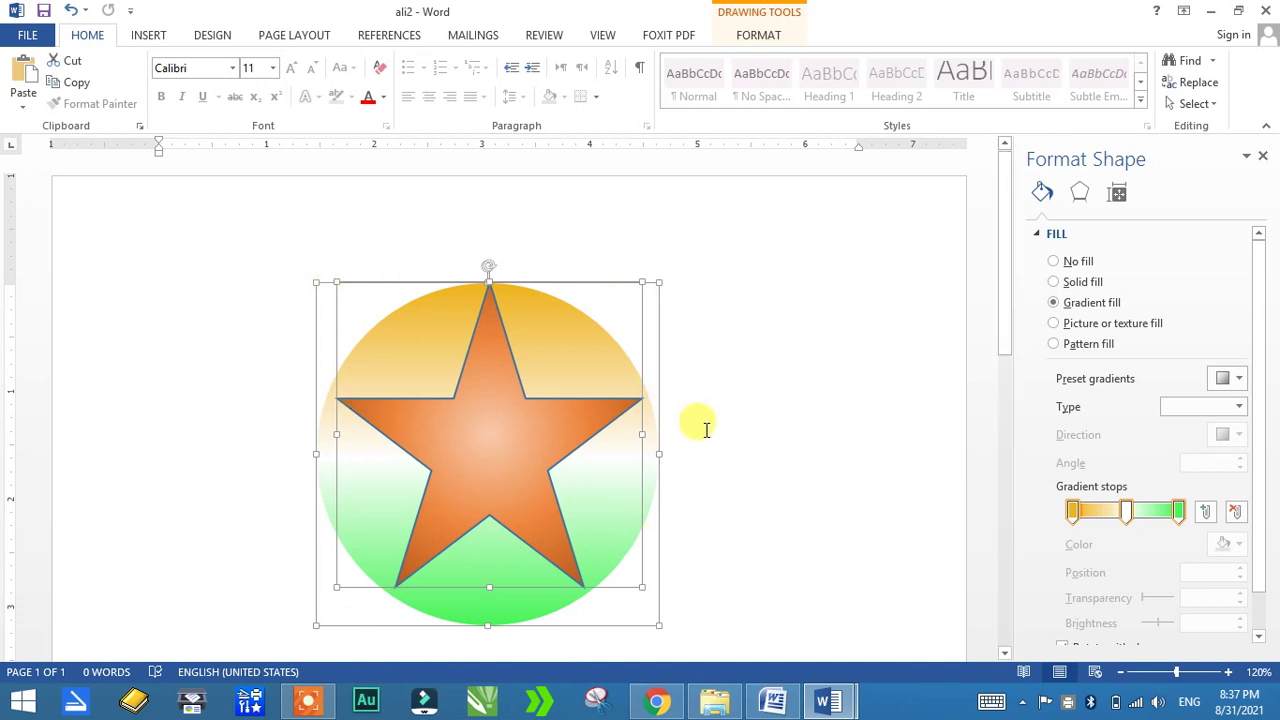
Step: Group the gradient circle and orange star into one 3.18 by 3.17-inch object
click(763, 44)
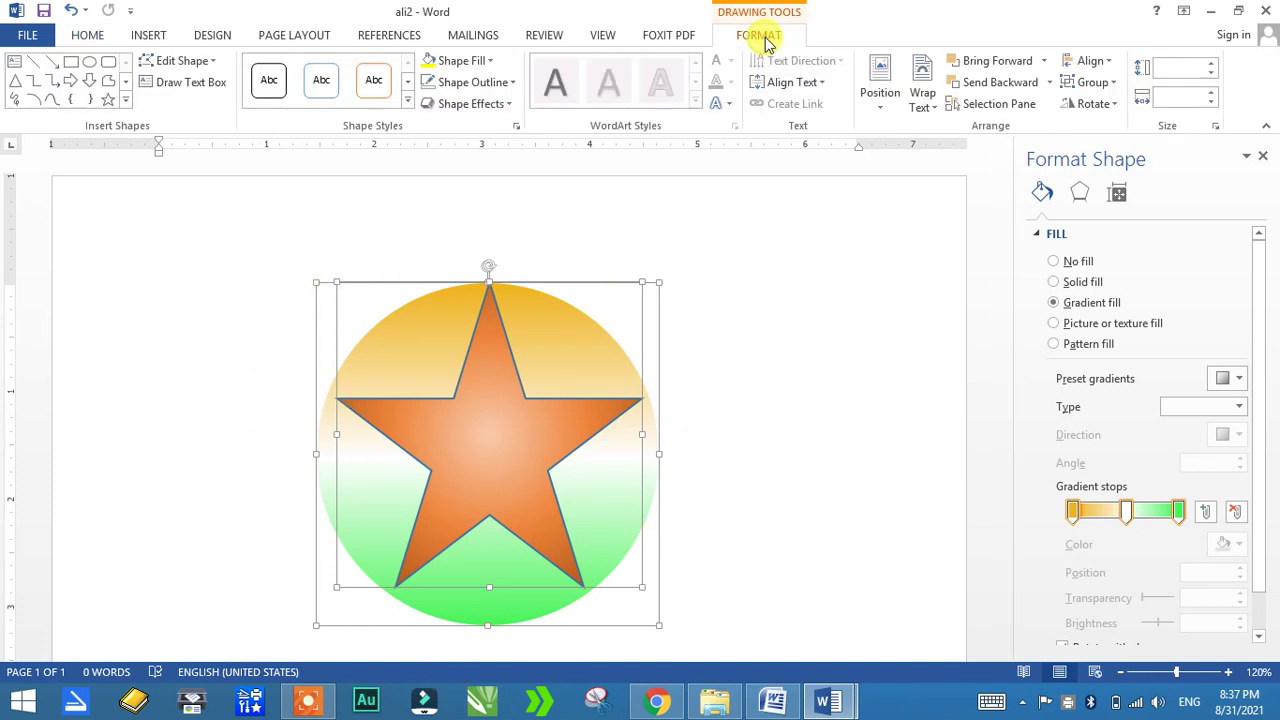
click(1117, 86)
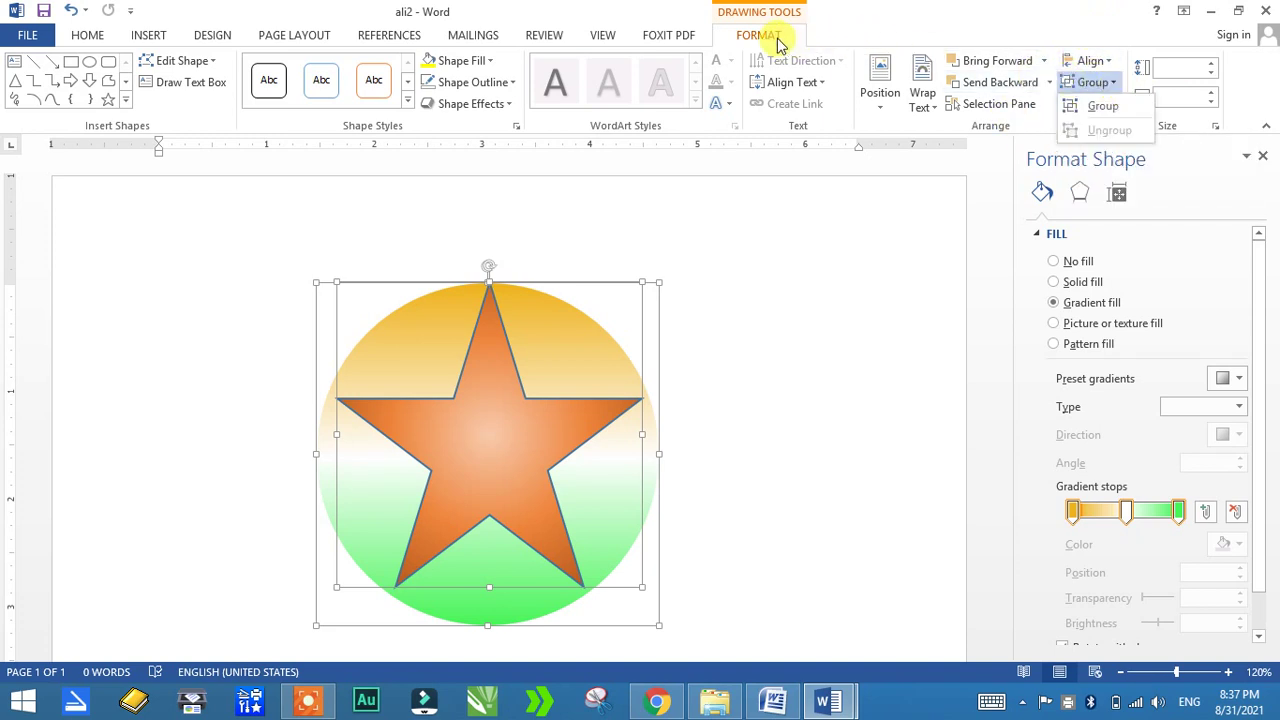
click(1100, 106)
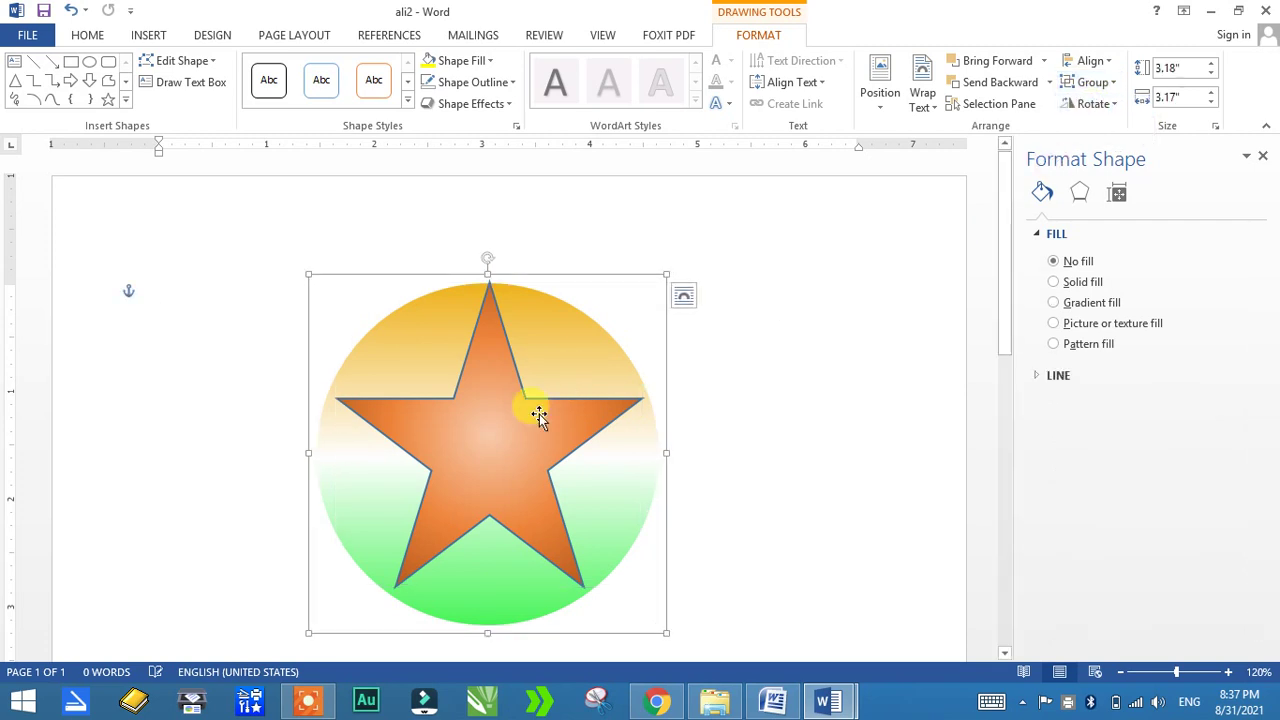
Step: Try different sizes and positions for the grouped emblem, shifting it left and back right
drag(539, 417, 582, 409)
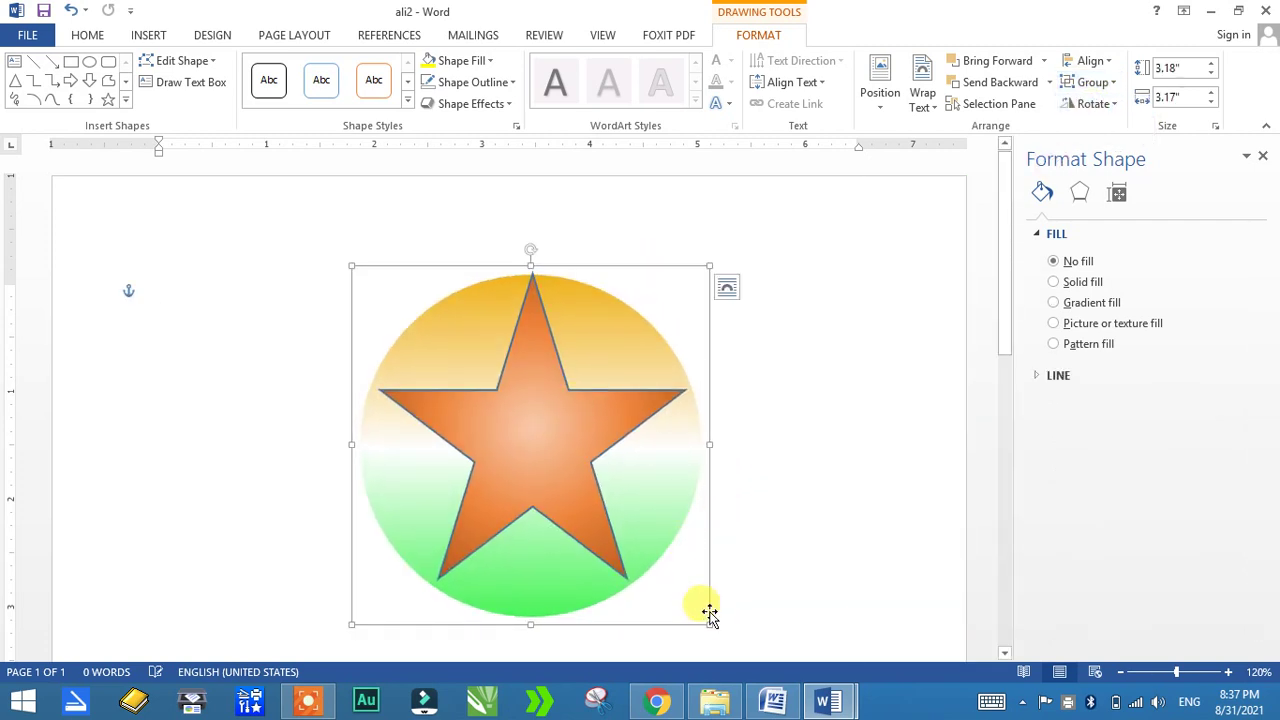
mouse_move(706, 620)
mouse_down()
mouse_move(459, 372)
mouse_move(542, 440)
mouse_up()
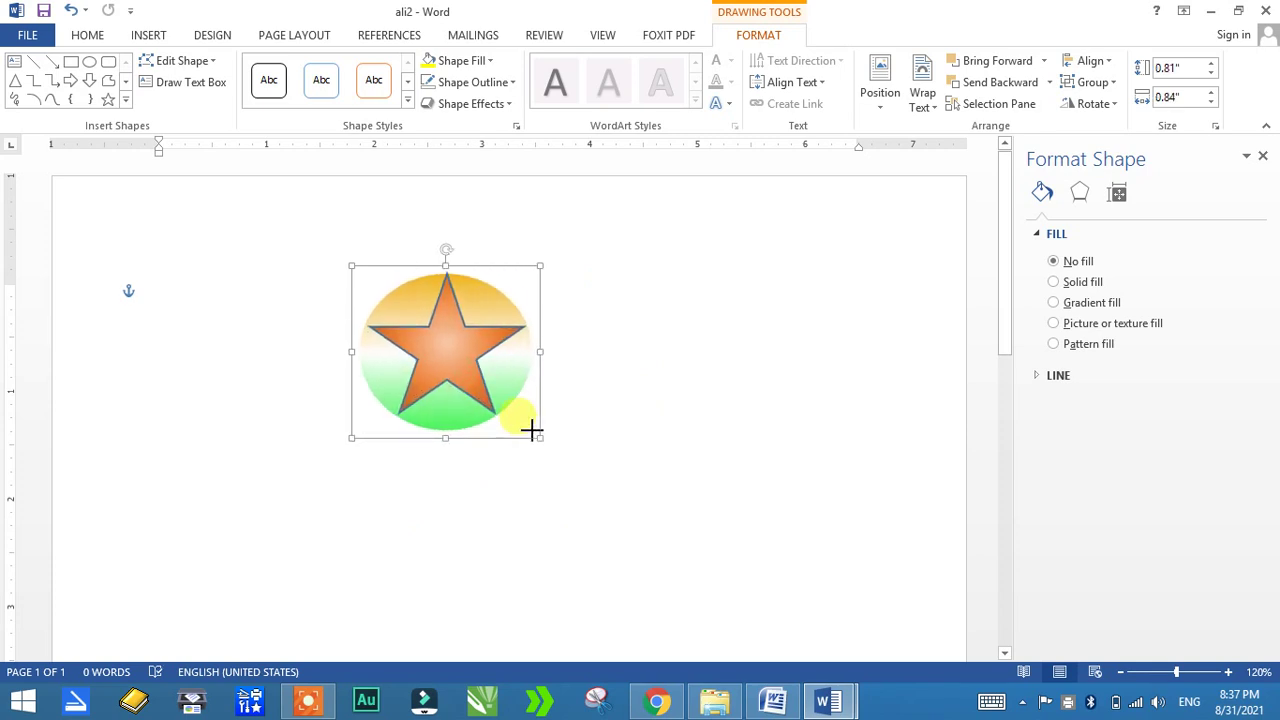
drag(446, 366, 704, 363)
drag(712, 310, 366, 337)
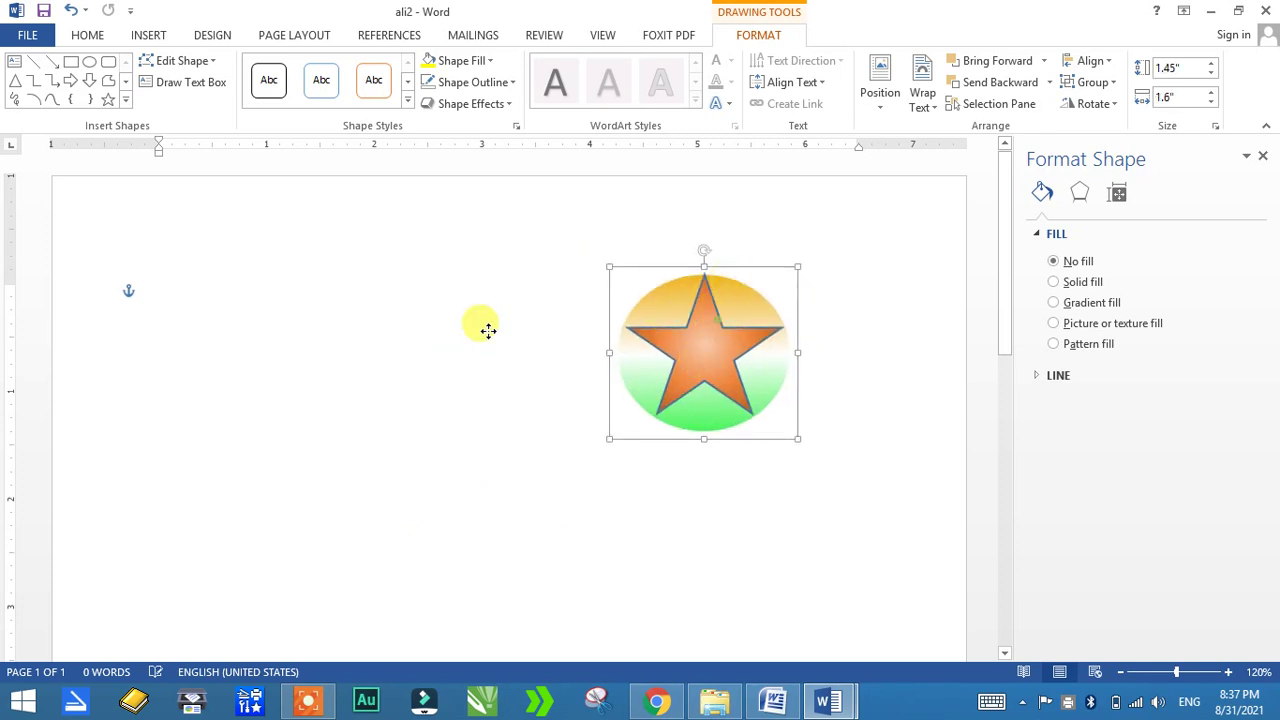
drag(425, 414, 671, 400)
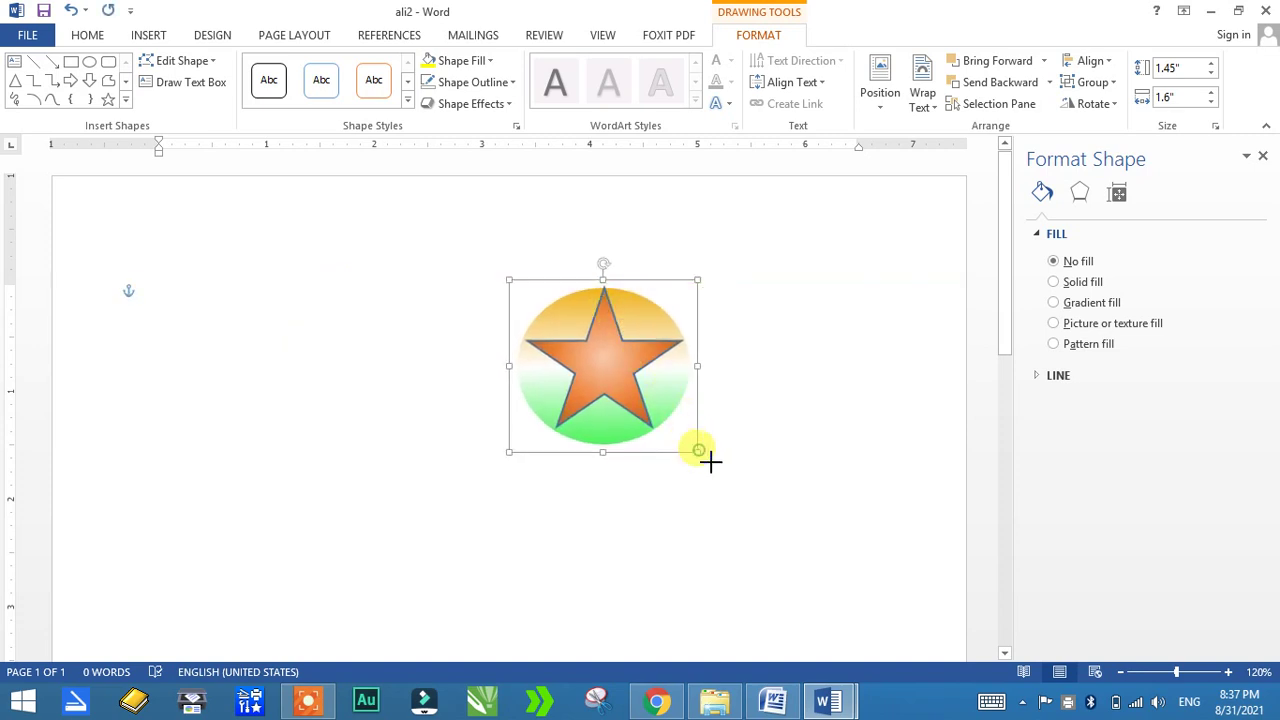
Step: Shrink the star-and-circle group to 2.17 by 2.4 inches and move it right and down
drag(698, 451, 877, 617)
drag(691, 443, 494, 421)
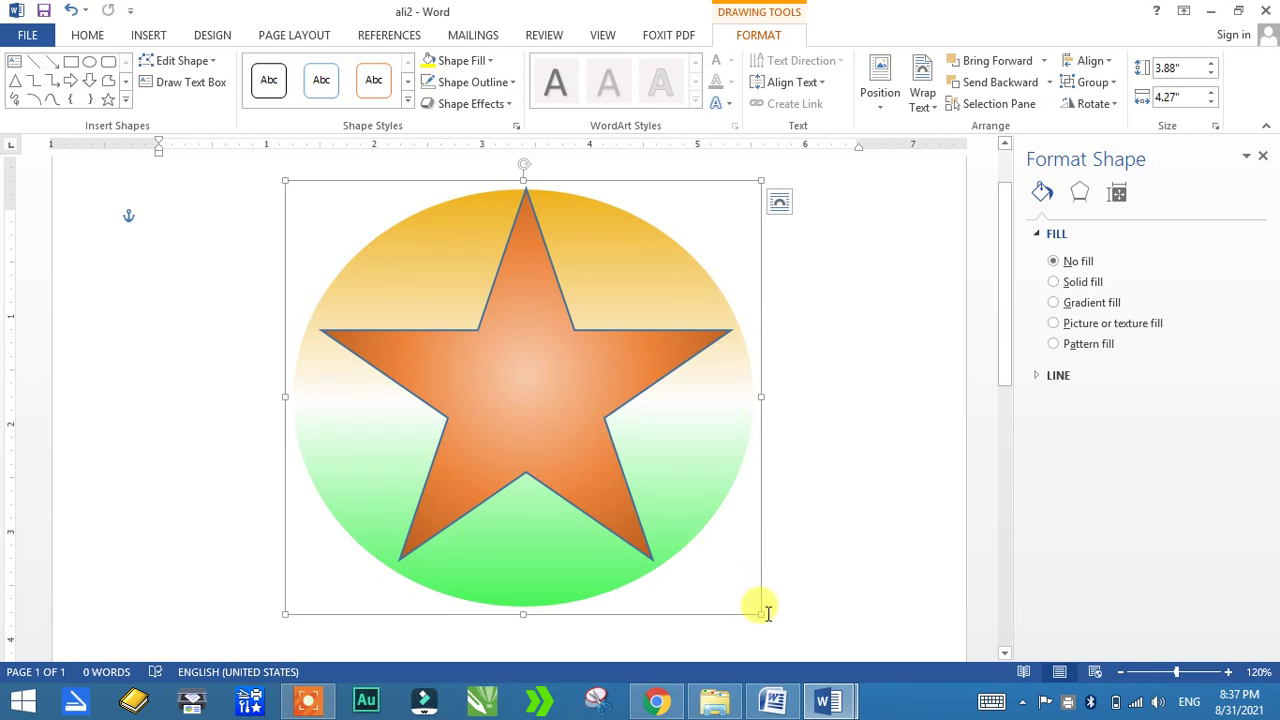
drag(761, 613, 558, 430)
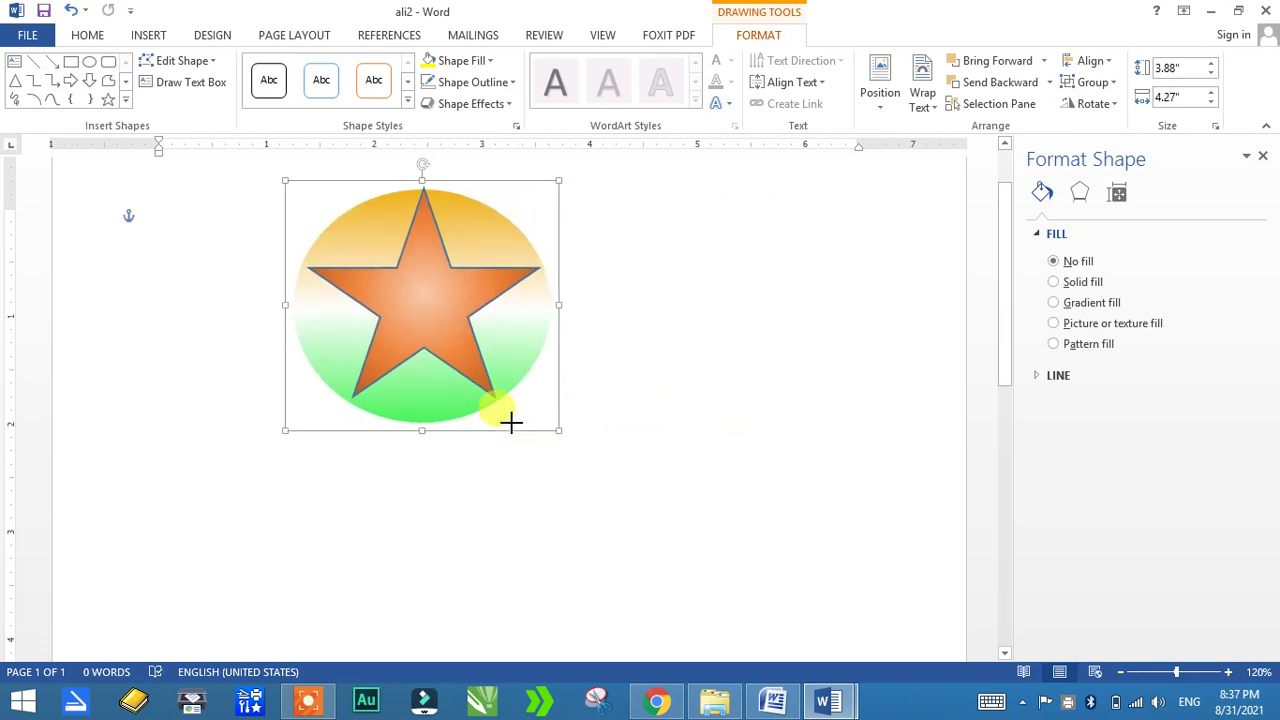
mouse_move(458, 362)
mouse_down()
mouse_move(607, 423)
mouse_move(718, 489)
mouse_up()
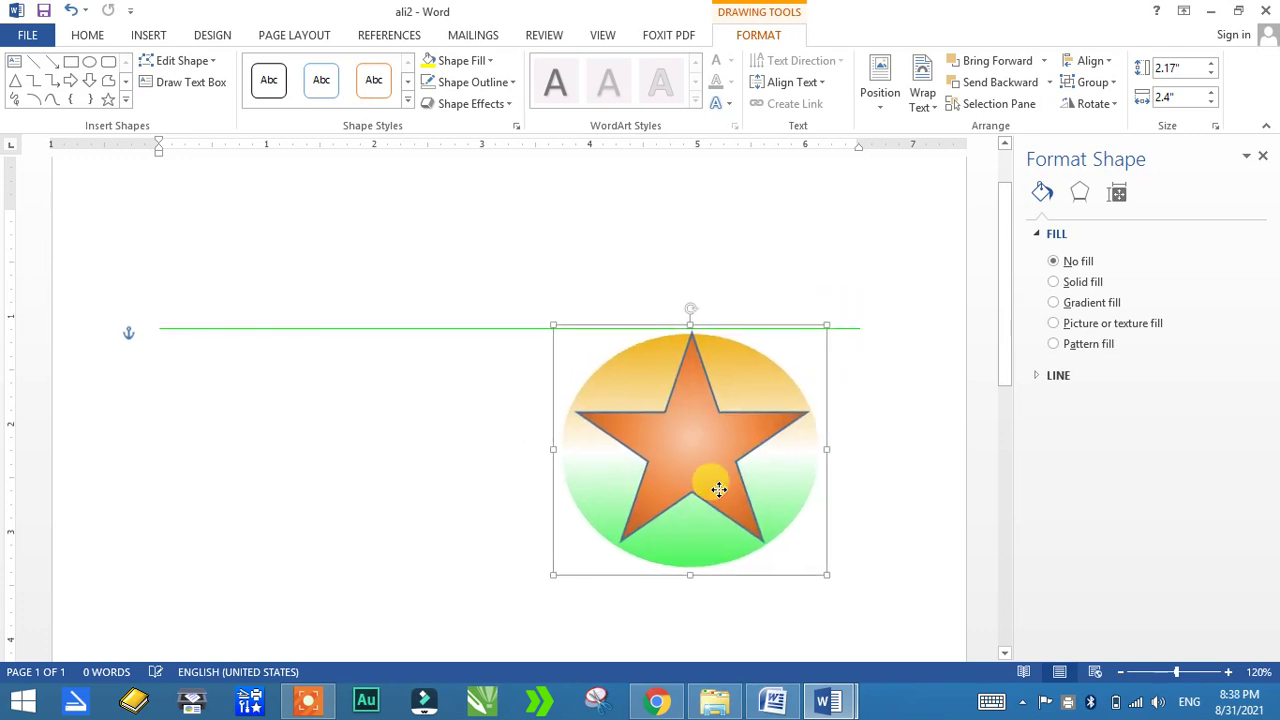
Step: Paste a copy of the star-and-circle group at the top left and shift its star up and right
click(512, 423)
key(ctrl+v)
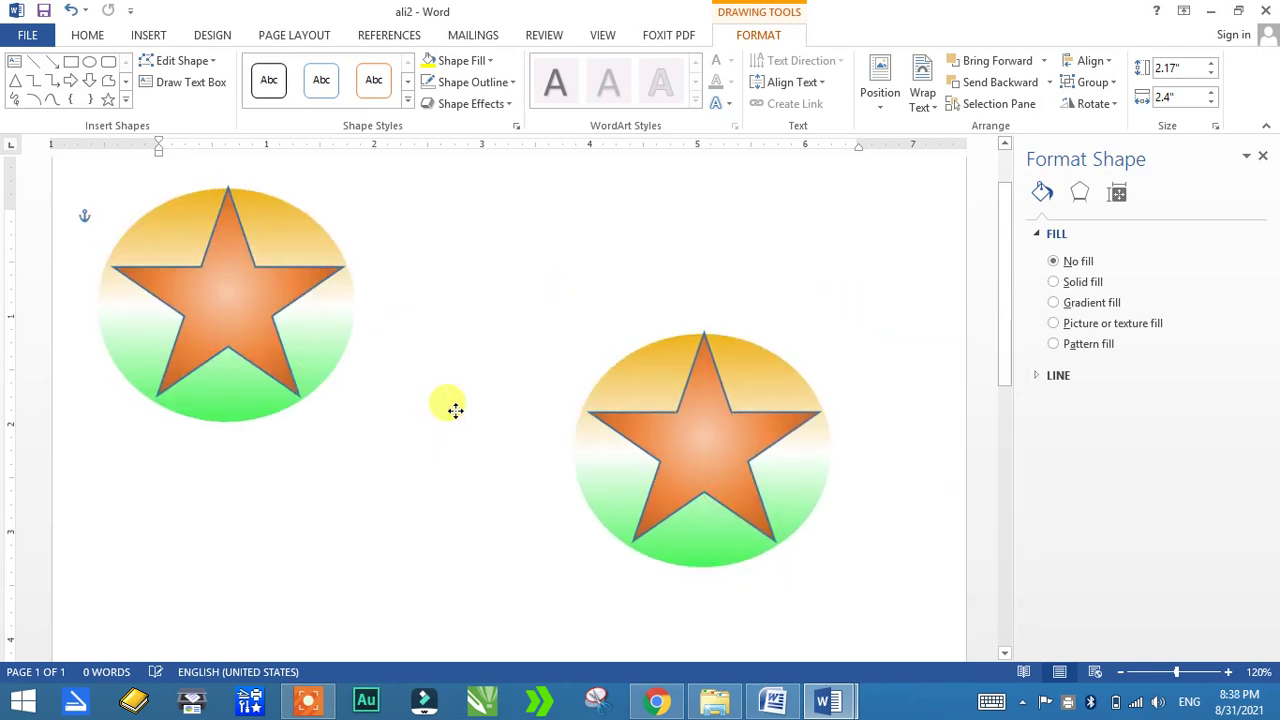
click(316, 380)
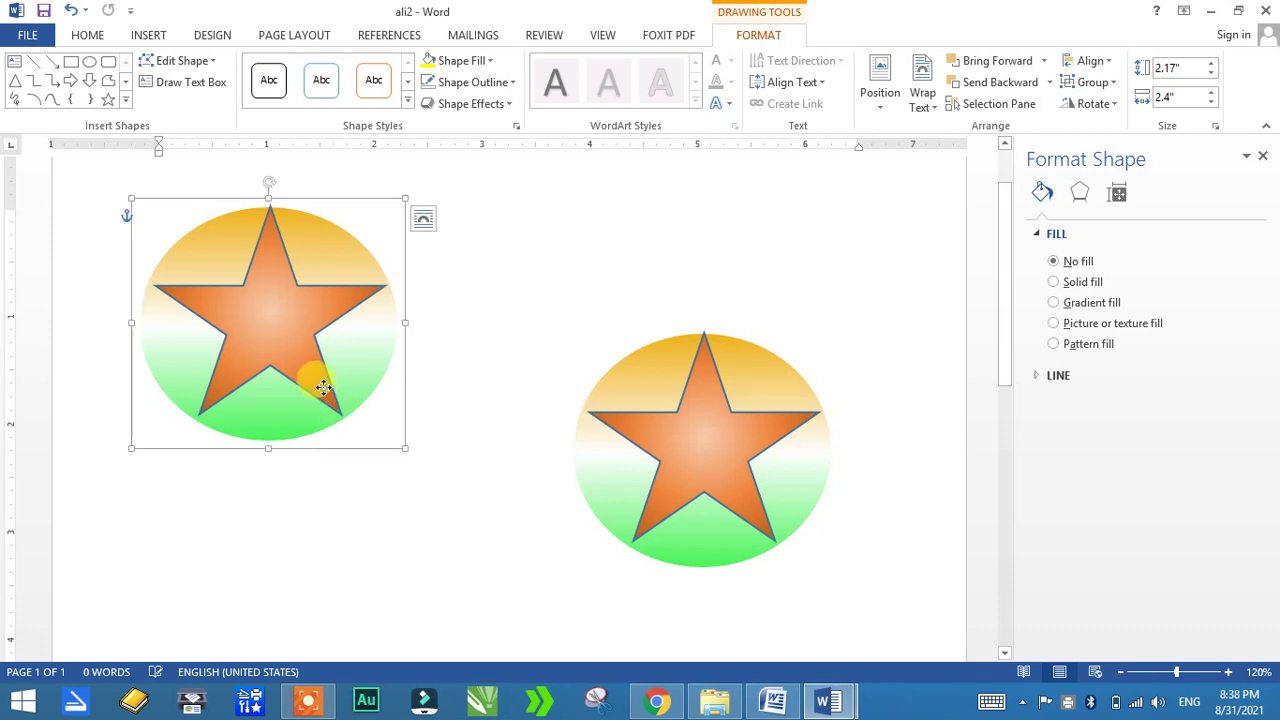
mouse_move(290, 345)
mouse_down()
mouse_move(560, 297)
mouse_move(475, 555)
mouse_move(508, 280)
mouse_up()
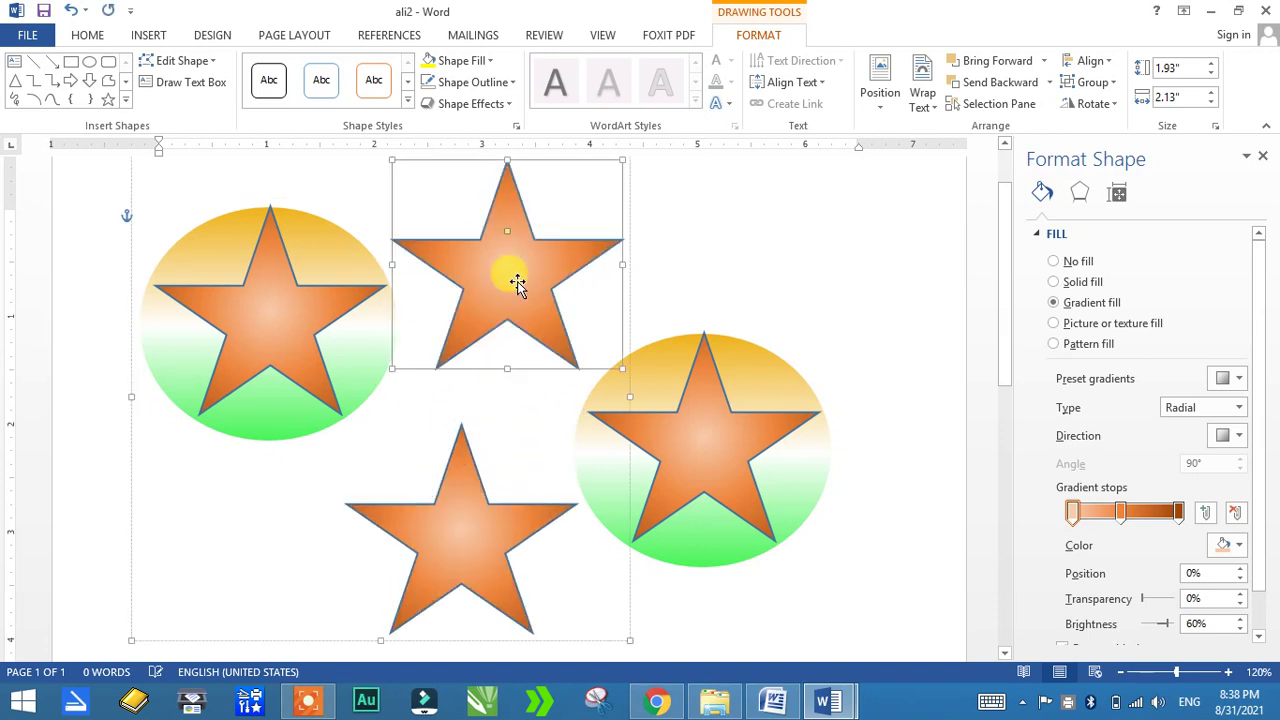
Step: Delete the top and lower stray stars from the pasted group
click(738, 243)
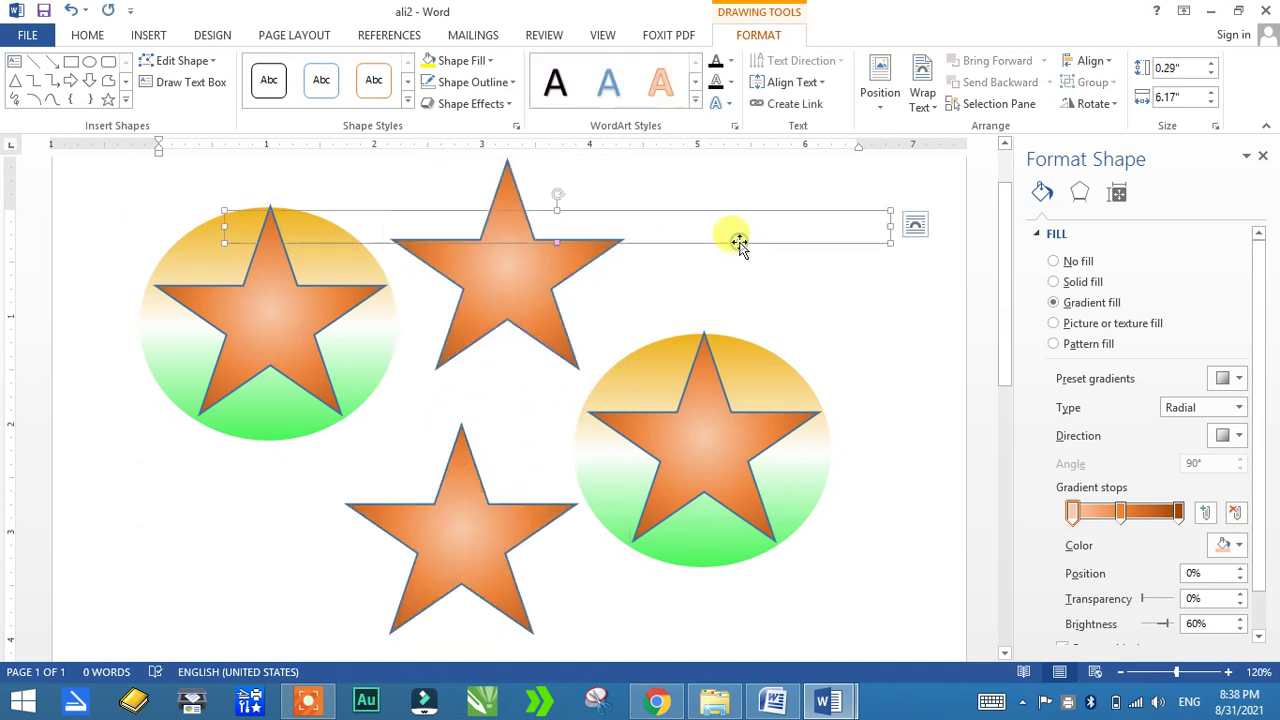
click(533, 302)
click(533, 302)
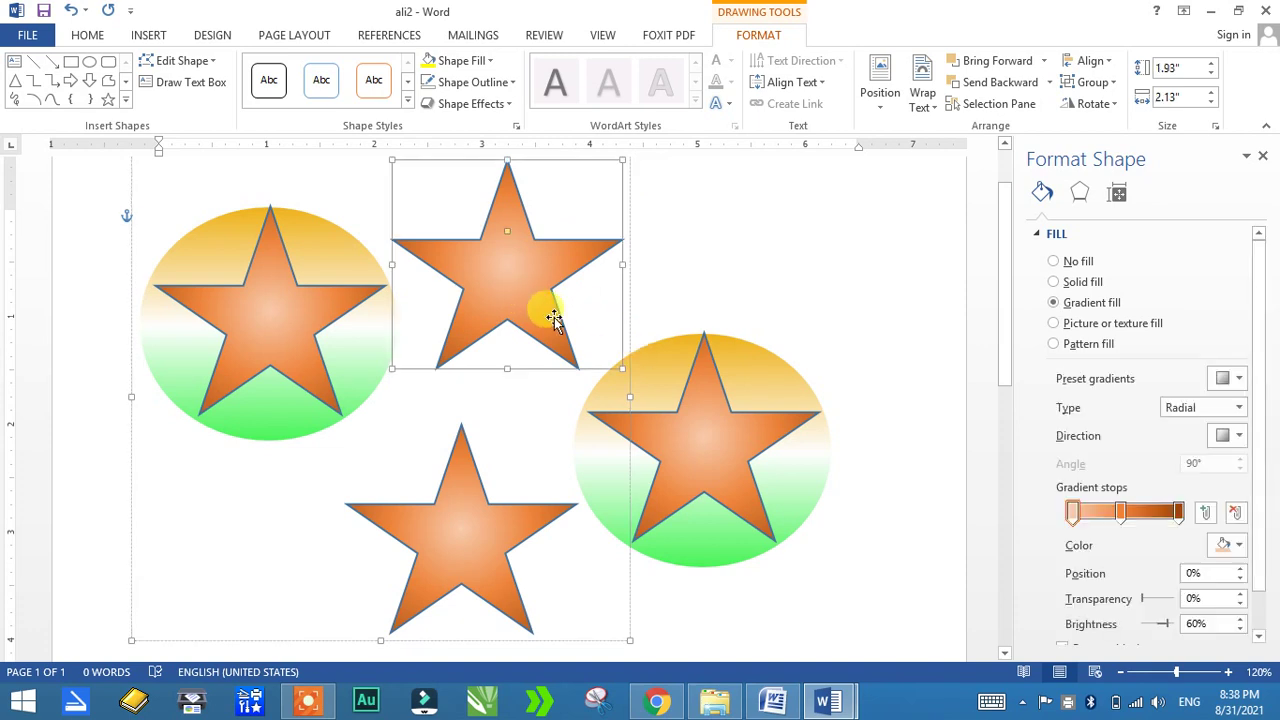
key(Delete)
click(456, 540)
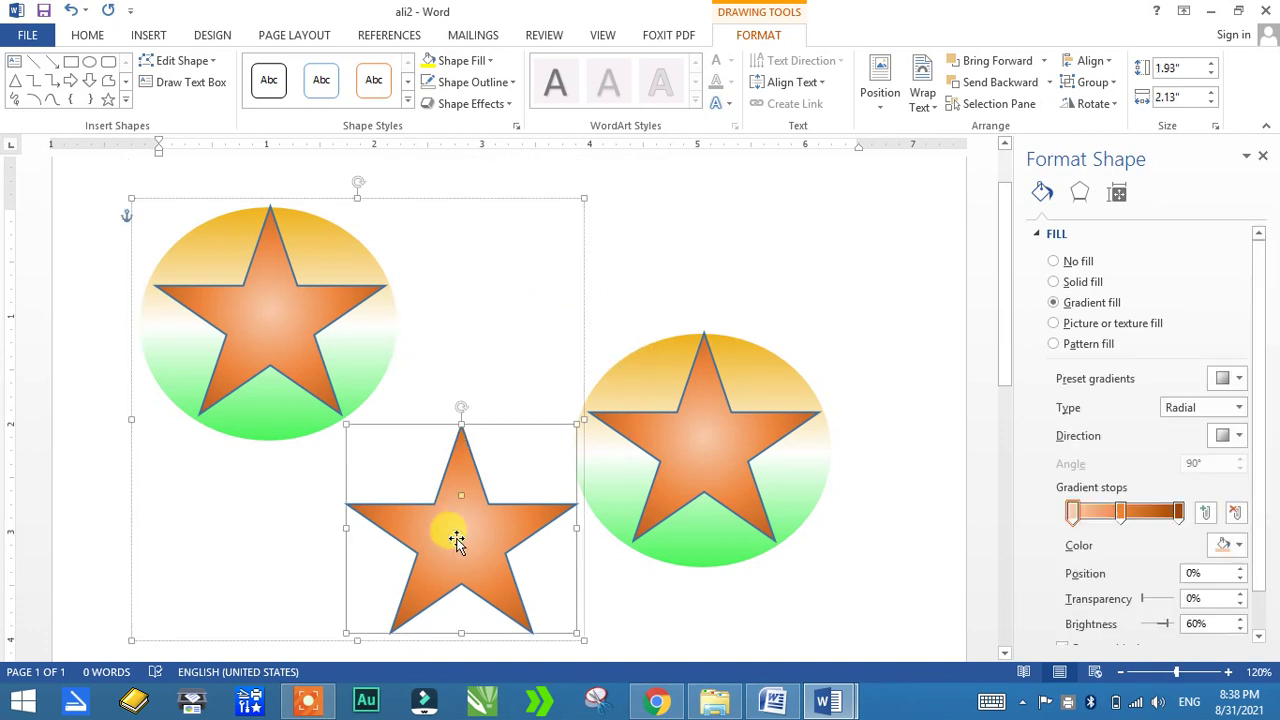
key(Delete)
click(616, 445)
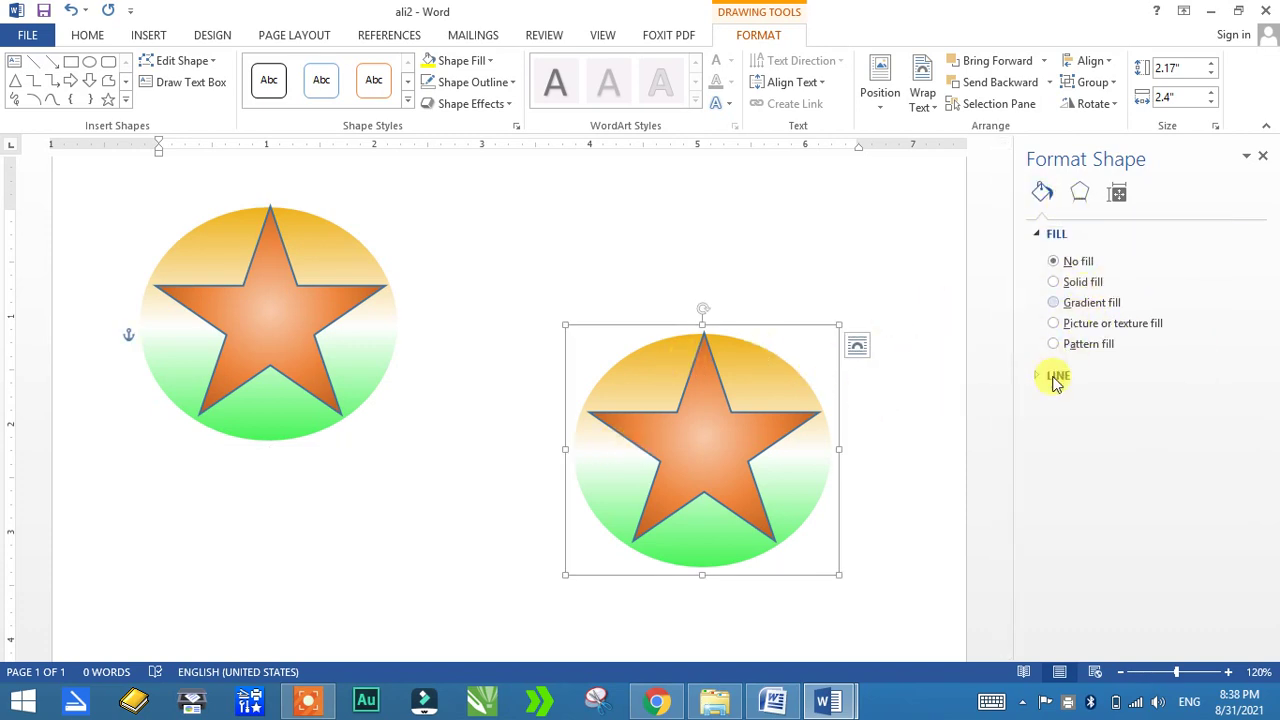
Step: Fill the right circle with a pale peach radial gradient with added stops, then move it behind the left emblem
click(1088, 283)
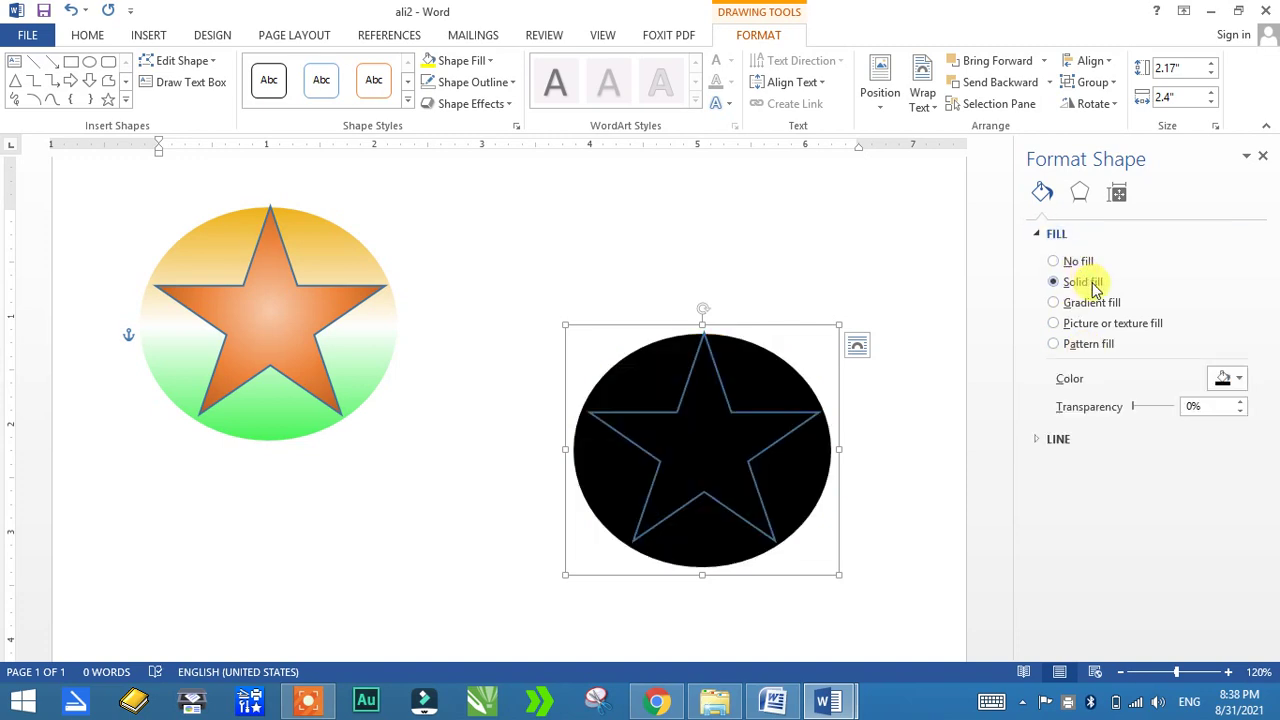
click(1082, 266)
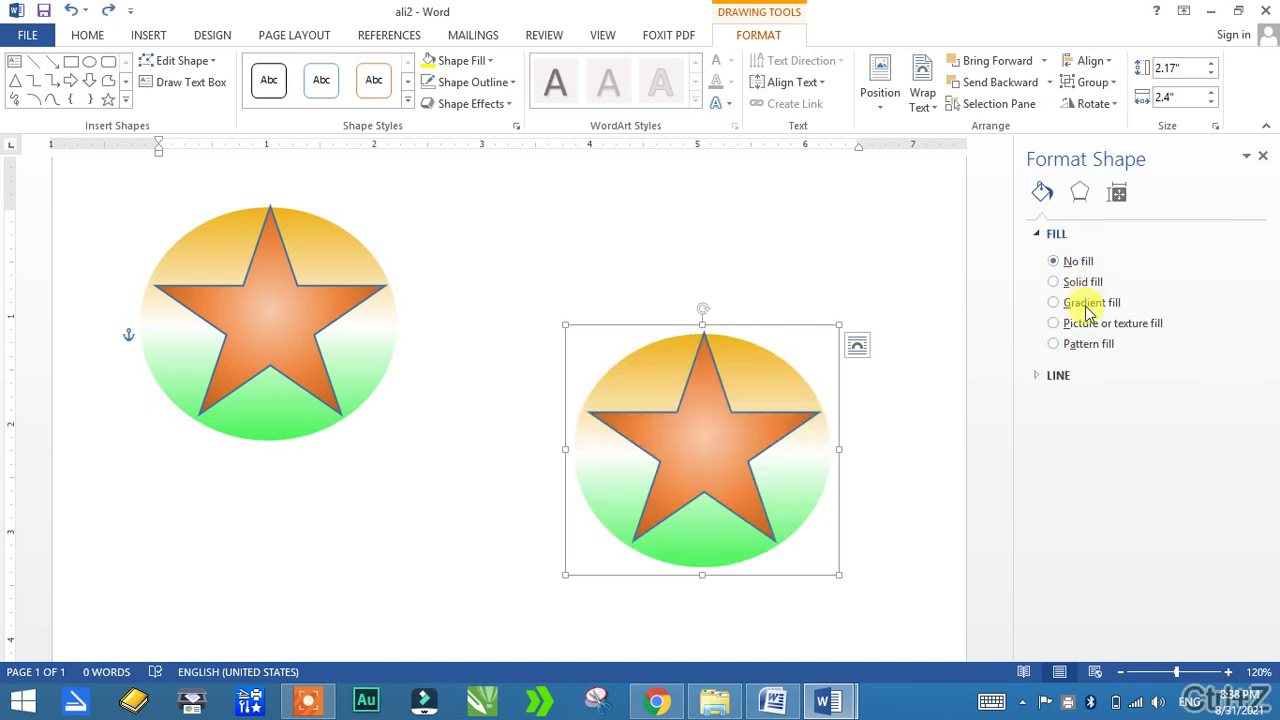
scroll(1155, 530, down, 1)
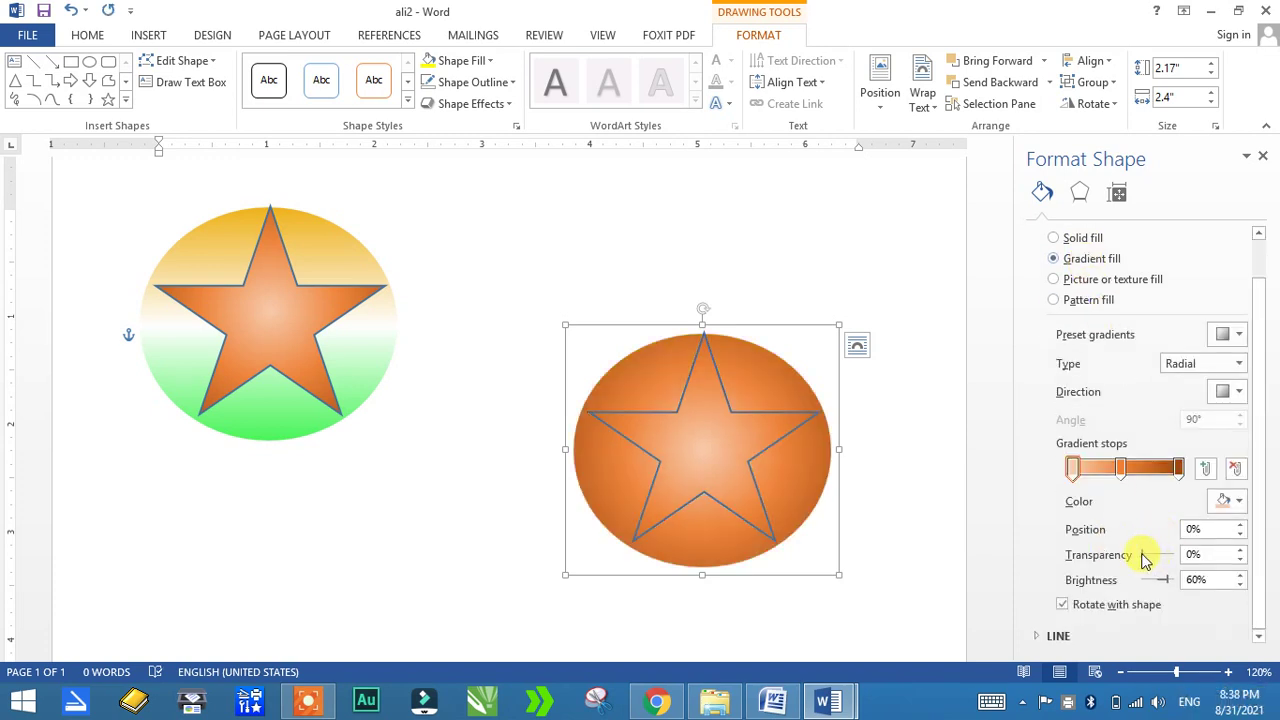
drag(1158, 561, 1167, 561)
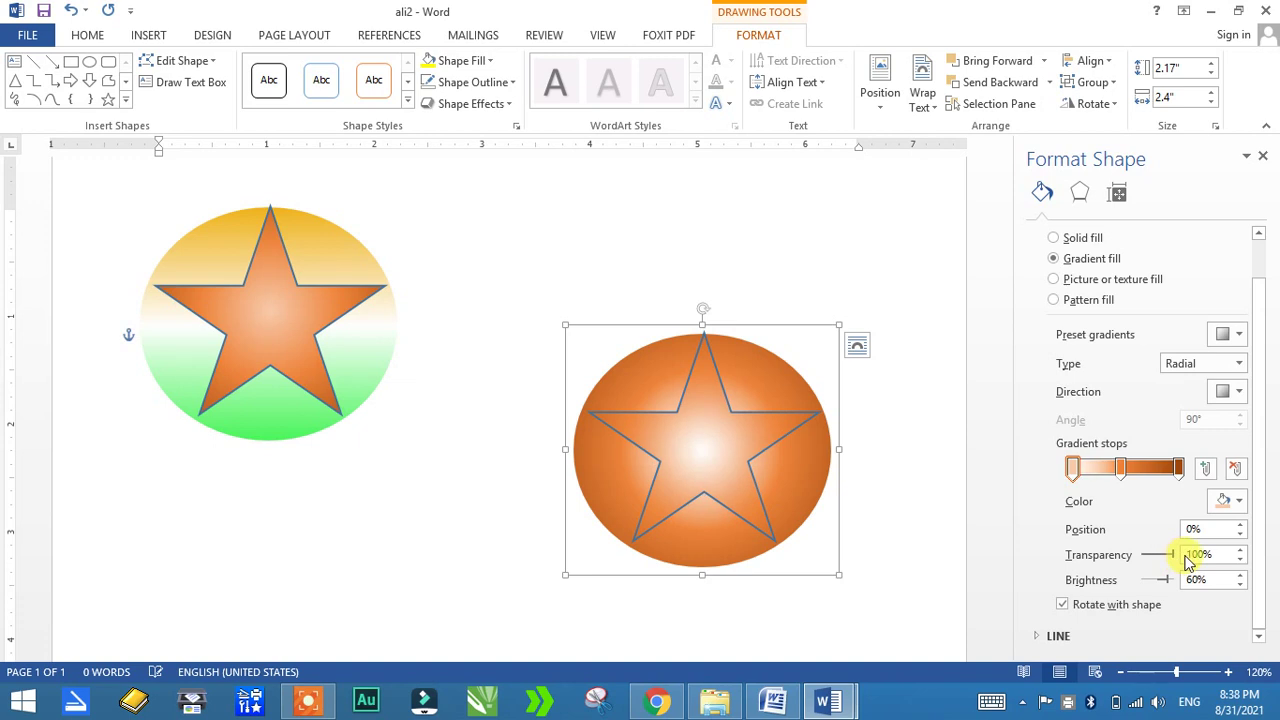
drag(1168, 583, 1192, 578)
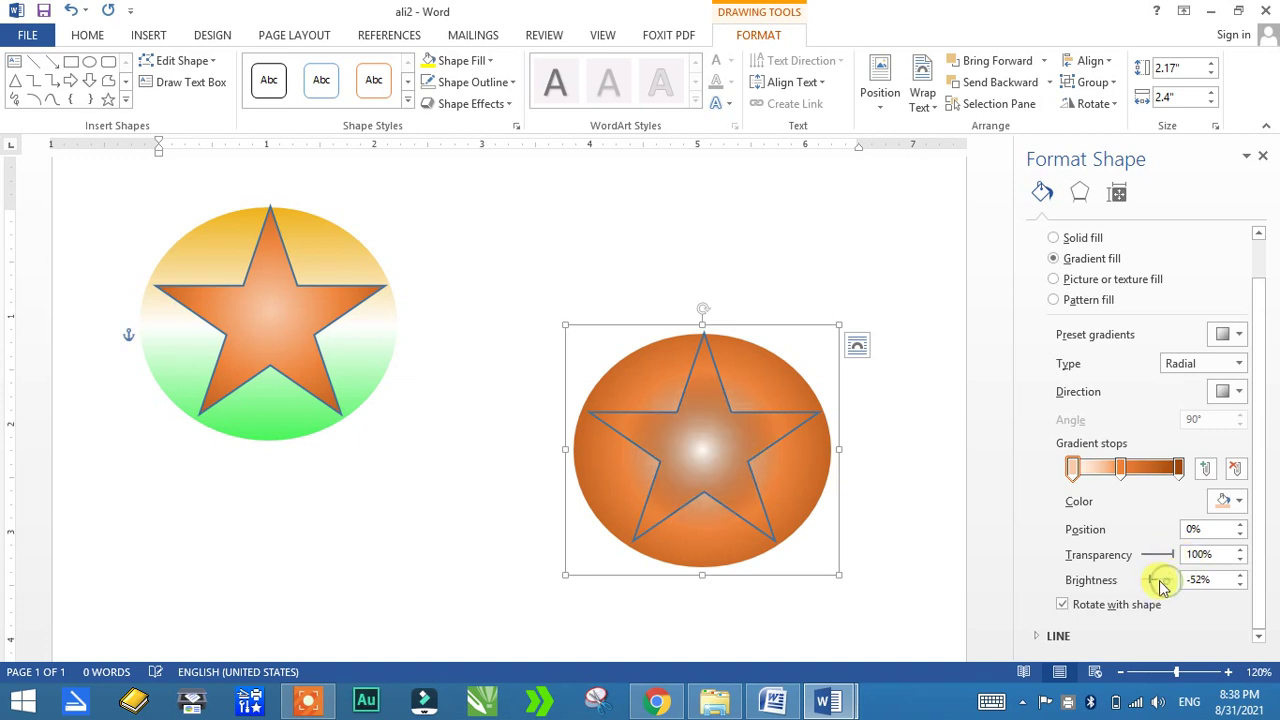
drag(1118, 470, 1176, 471)
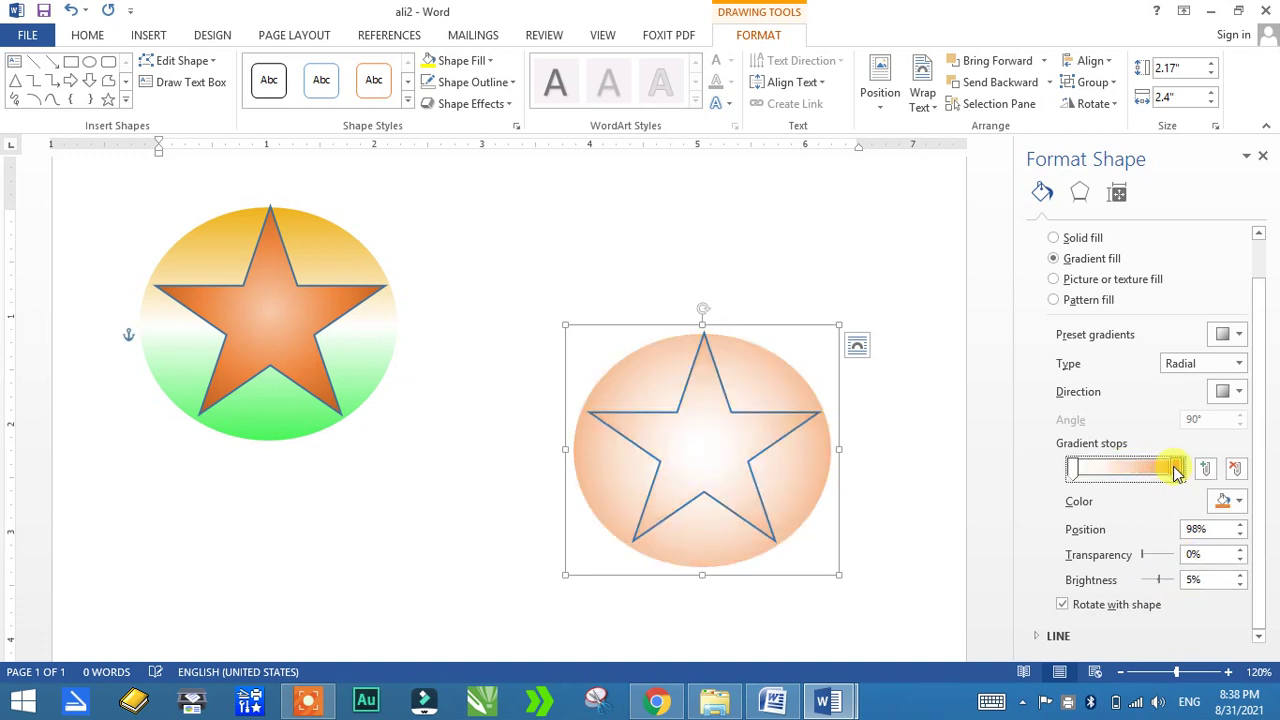
click(1166, 468)
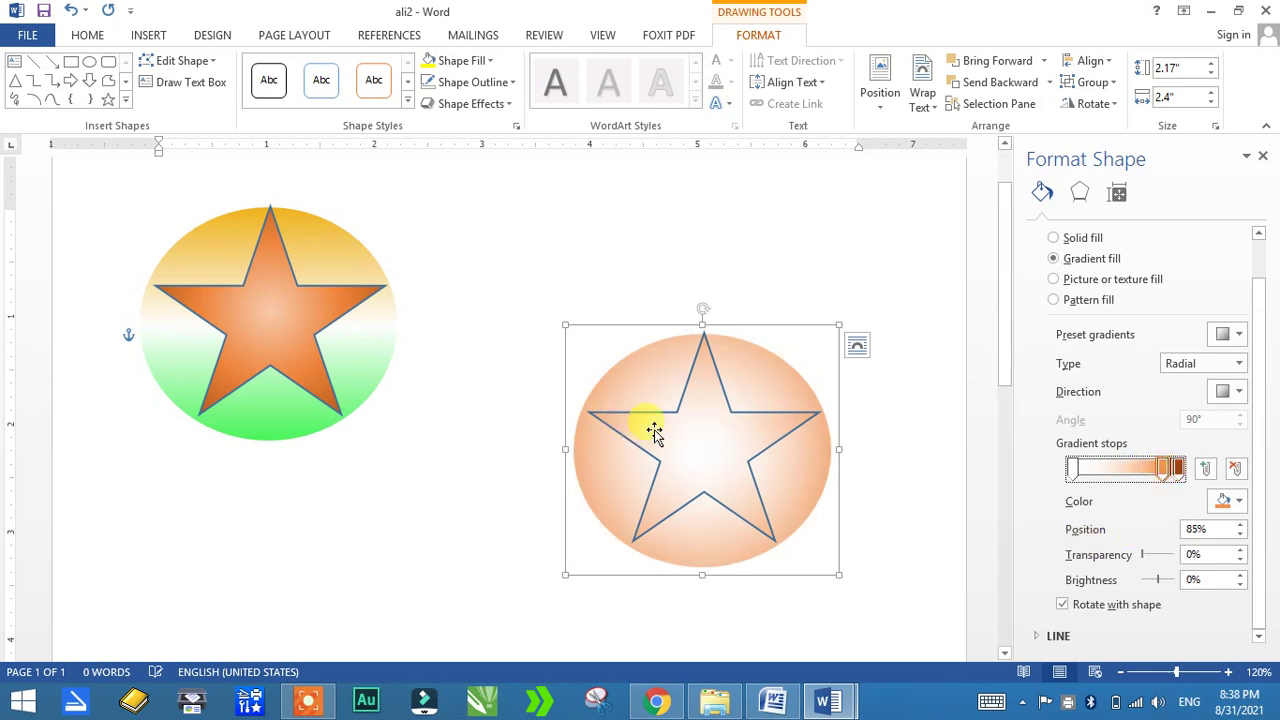
mouse_move(737, 447)
mouse_down()
mouse_move(361, 390)
mouse_move(272, 292)
mouse_move(565, 590)
mouse_up()
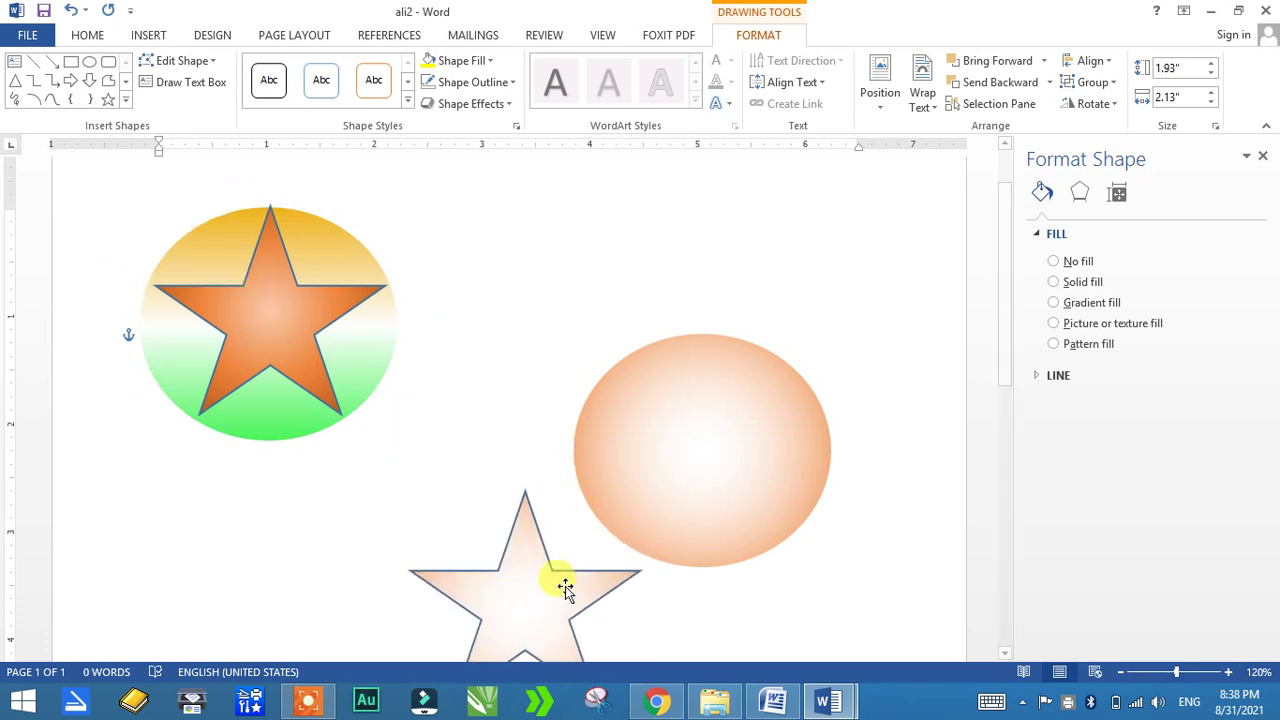
mouse_move(700, 450)
mouse_down()
mouse_move(284, 332)
mouse_move(267, 357)
mouse_up()
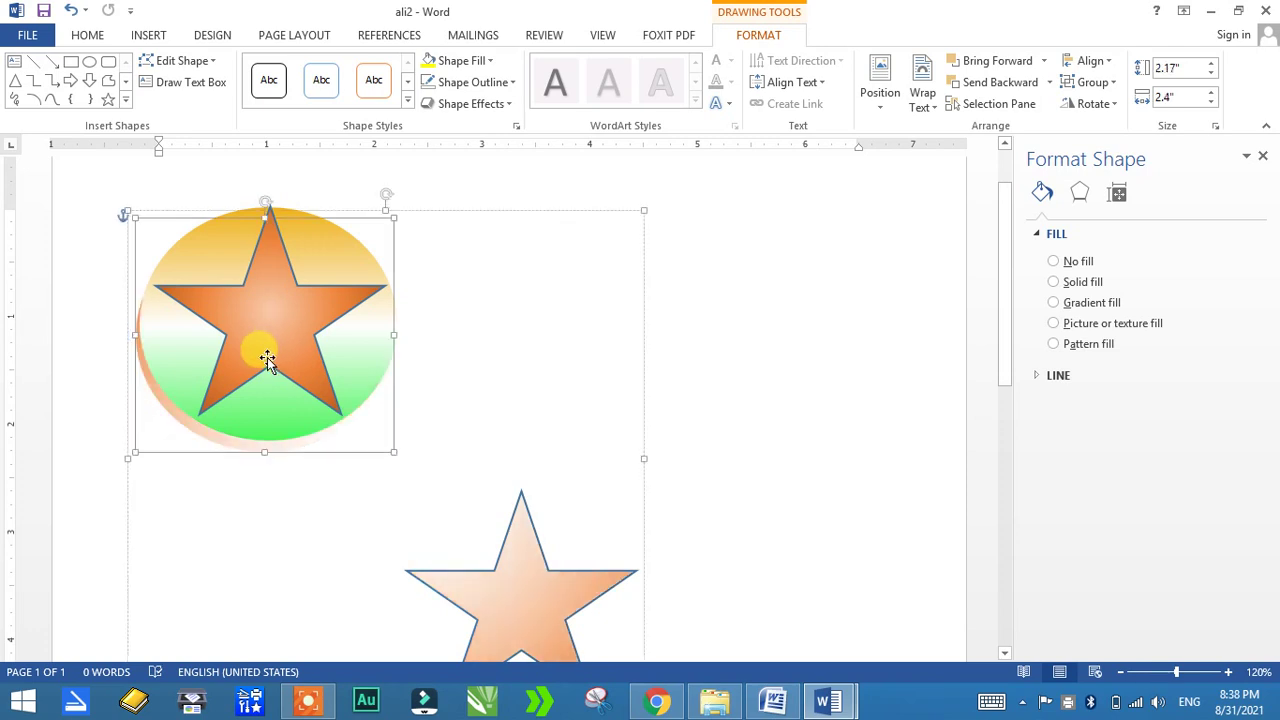
Step: Dismiss the low battery notice and drag the peach star down and left
click(463, 401)
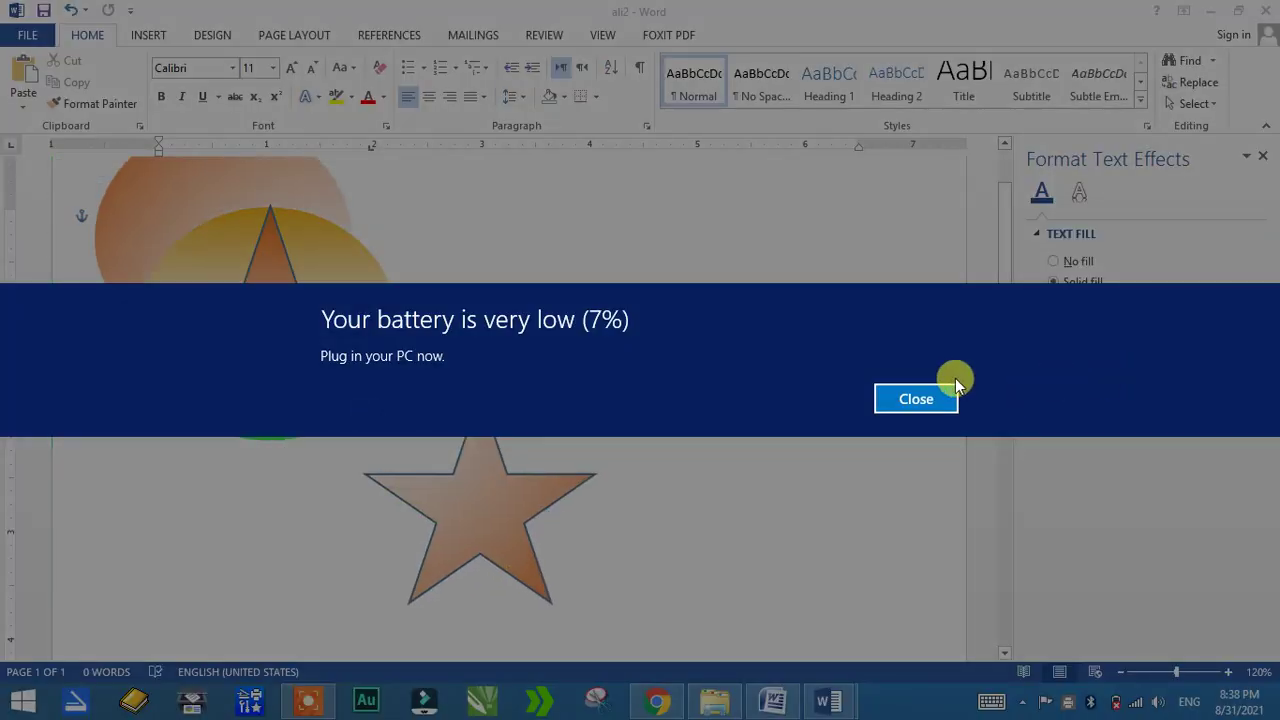
click(936, 401)
drag(928, 391, 753, 527)
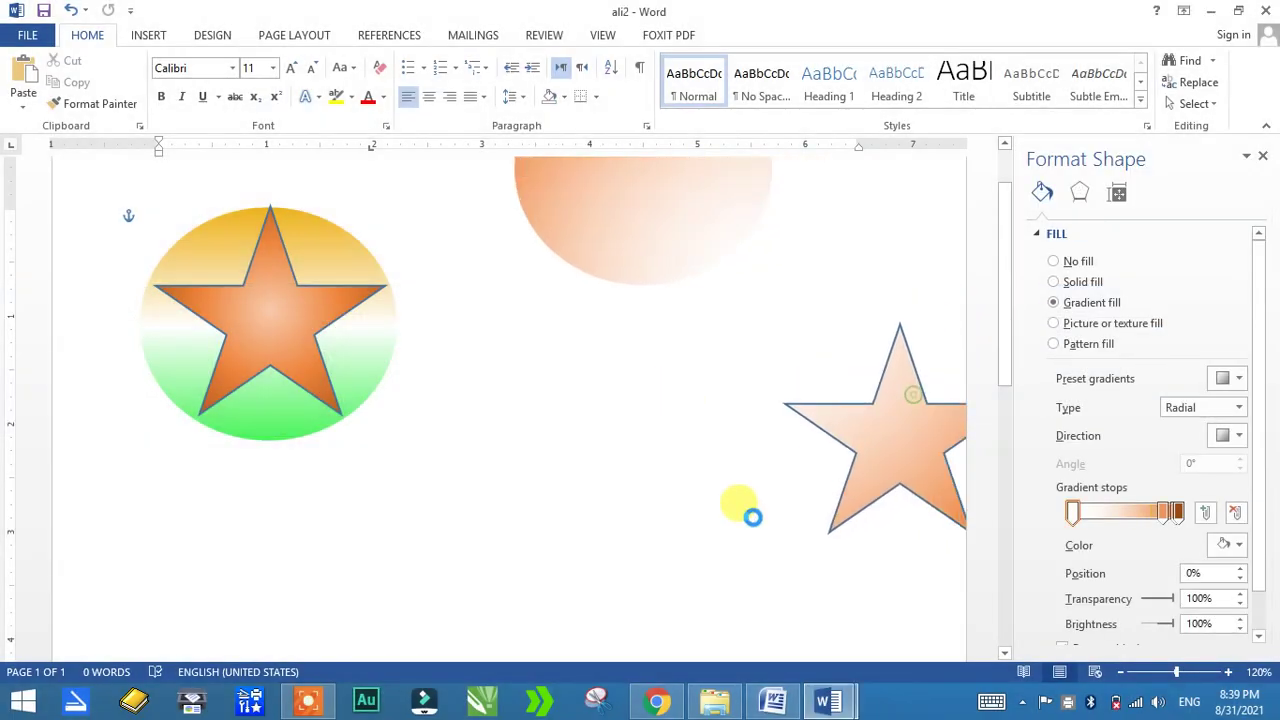
click(910, 356)
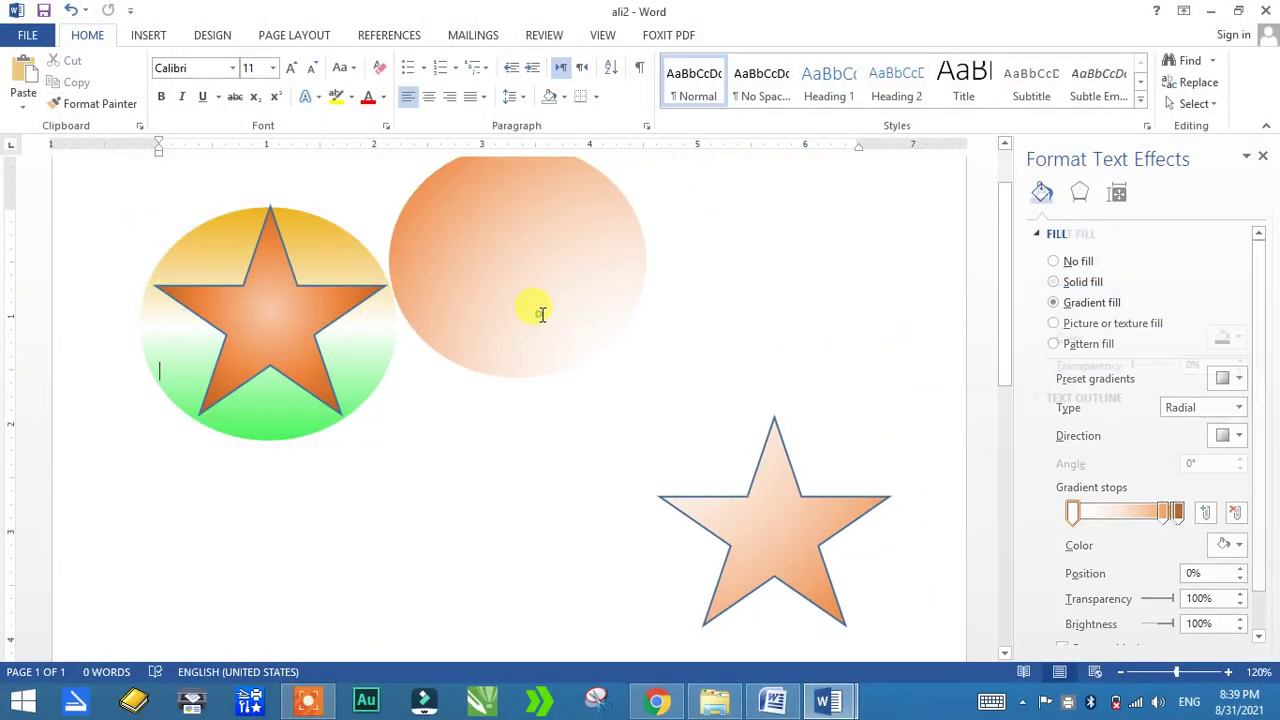
Step: Close the text effects pane and delete the drawing area holding the peach circle and star
click(700, 450)
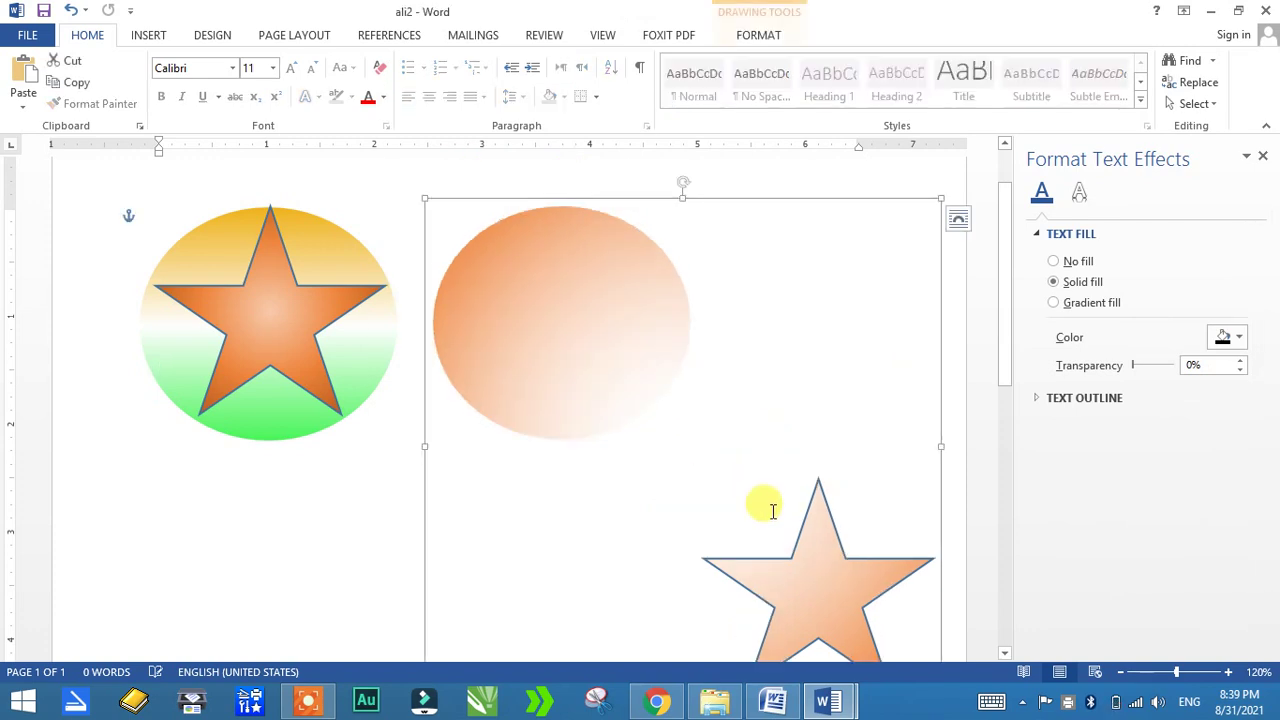
click(380, 512)
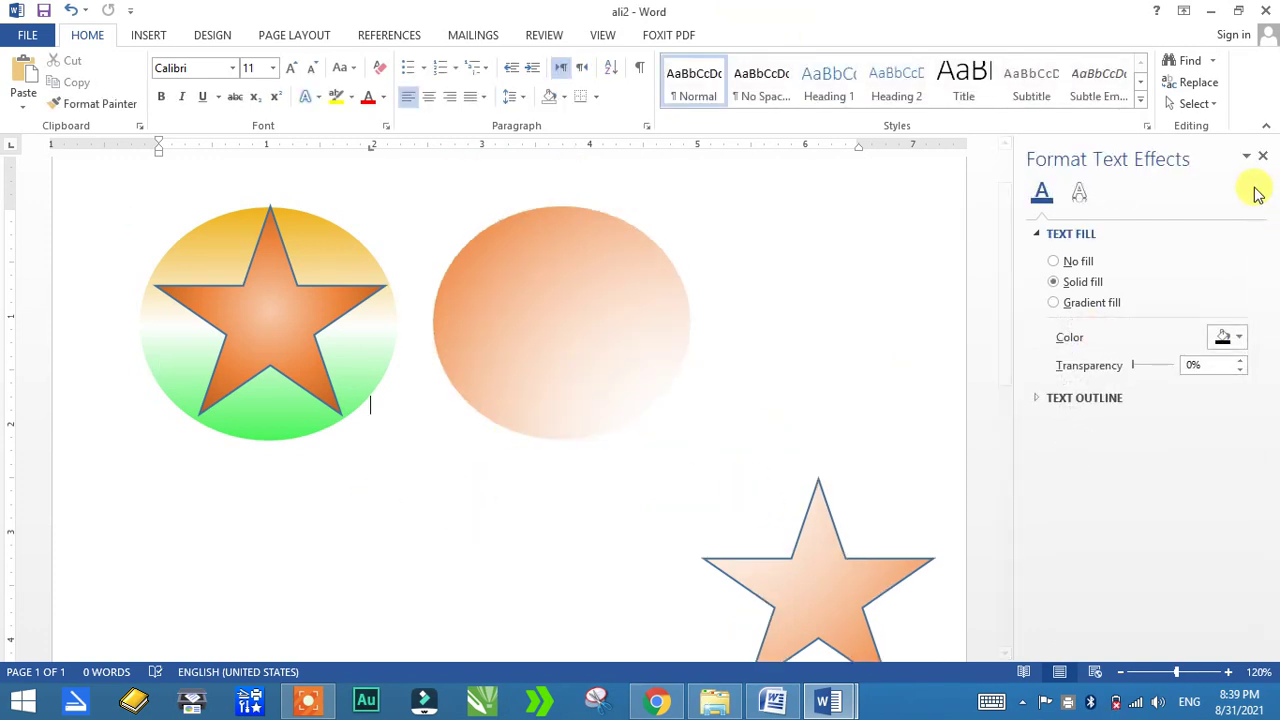
click(1263, 158)
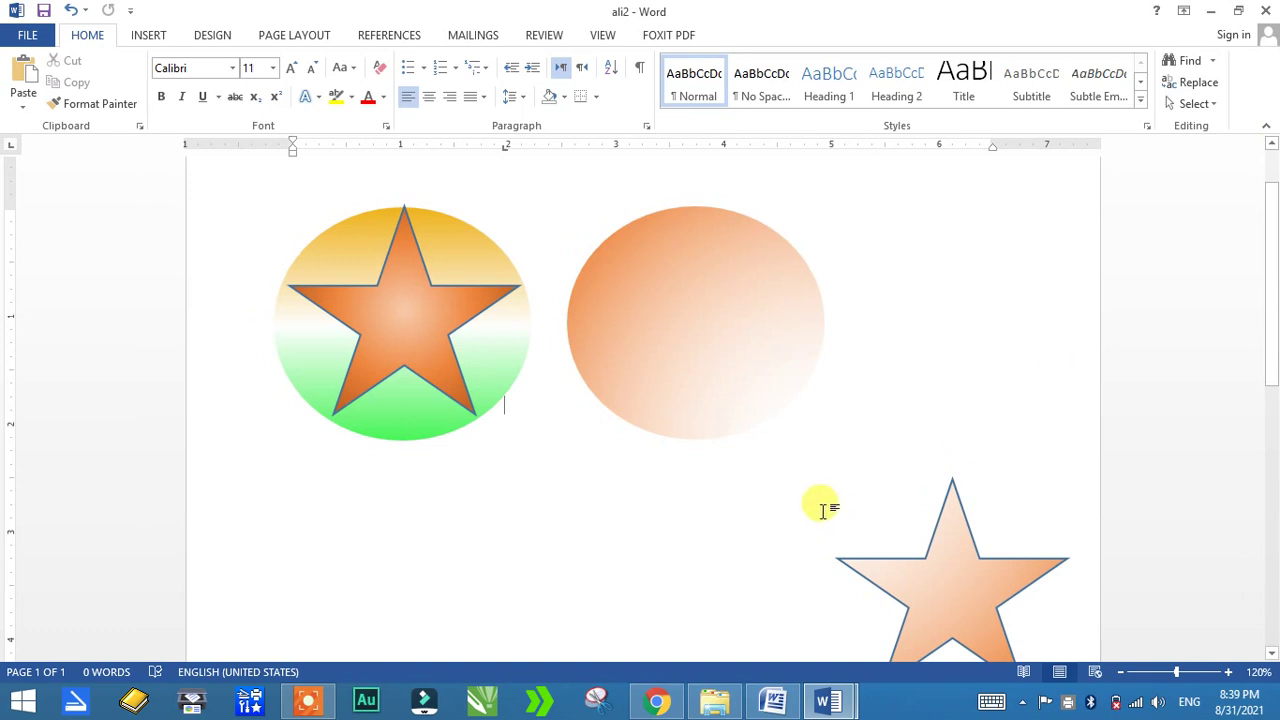
click(685, 310)
key(Delete)
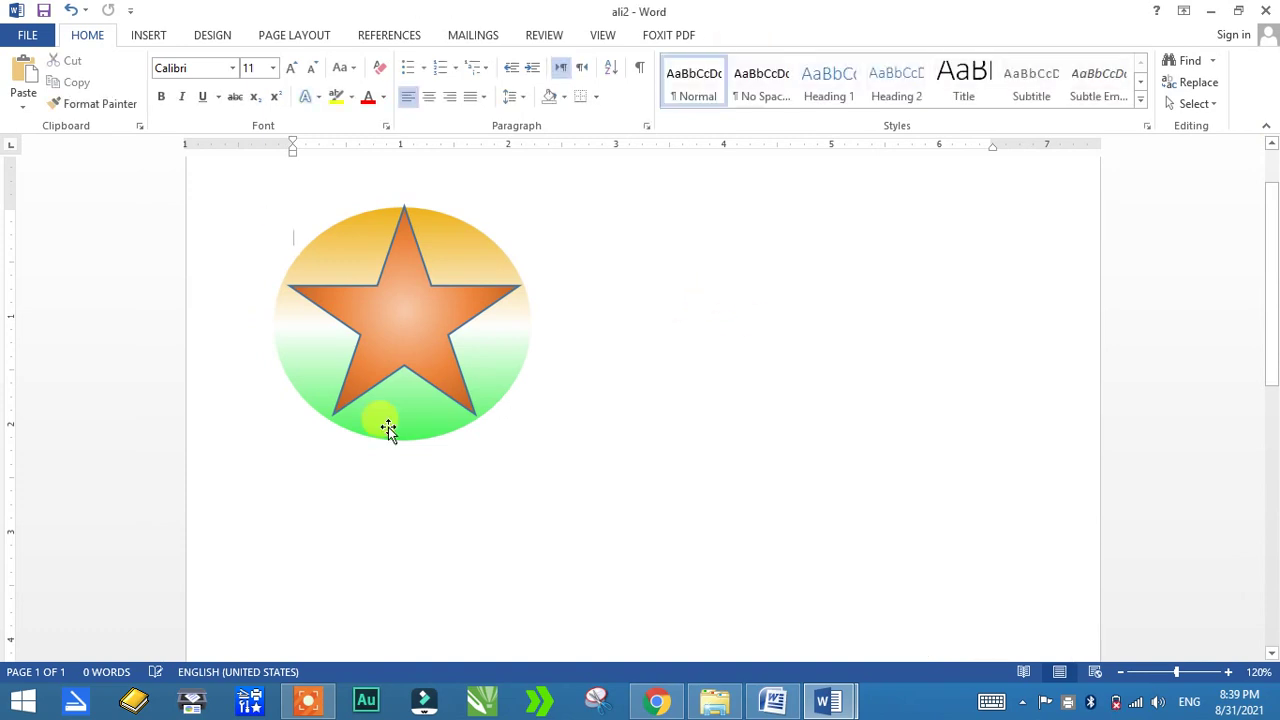
Step: Move the star-and-circle graphic back toward the centre of the page
click(328, 278)
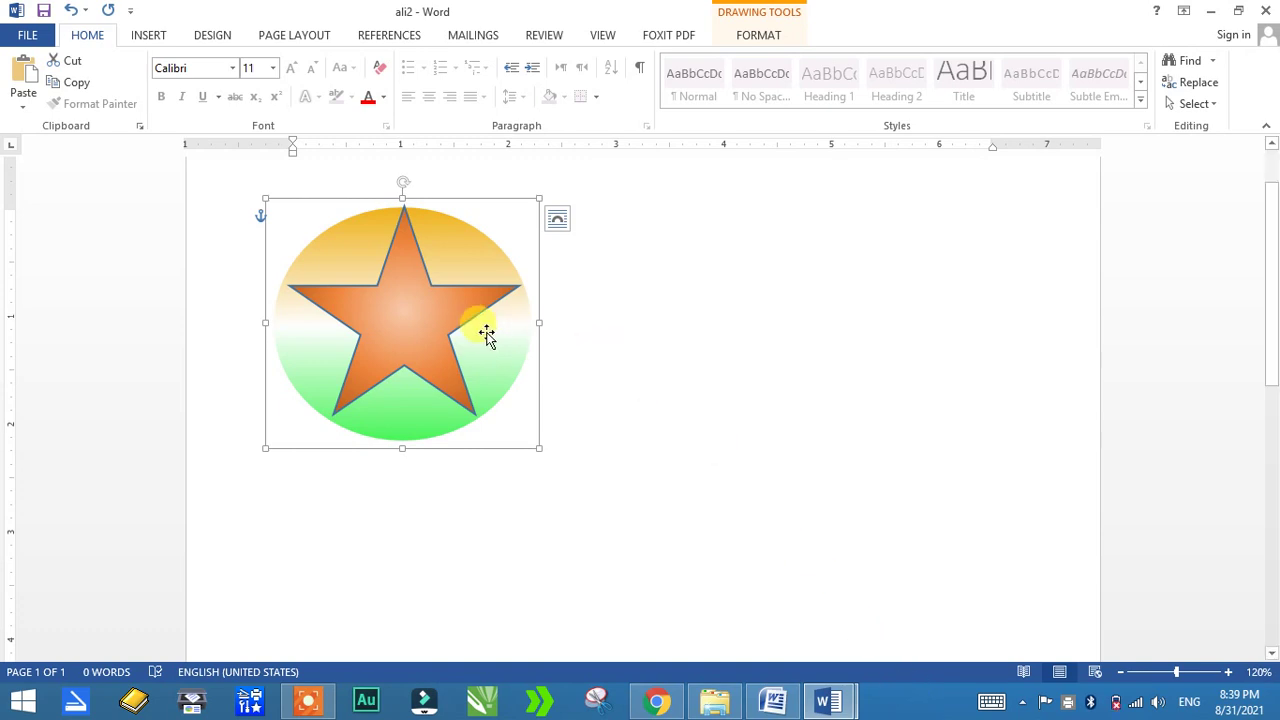
drag(447, 312, 781, 408)
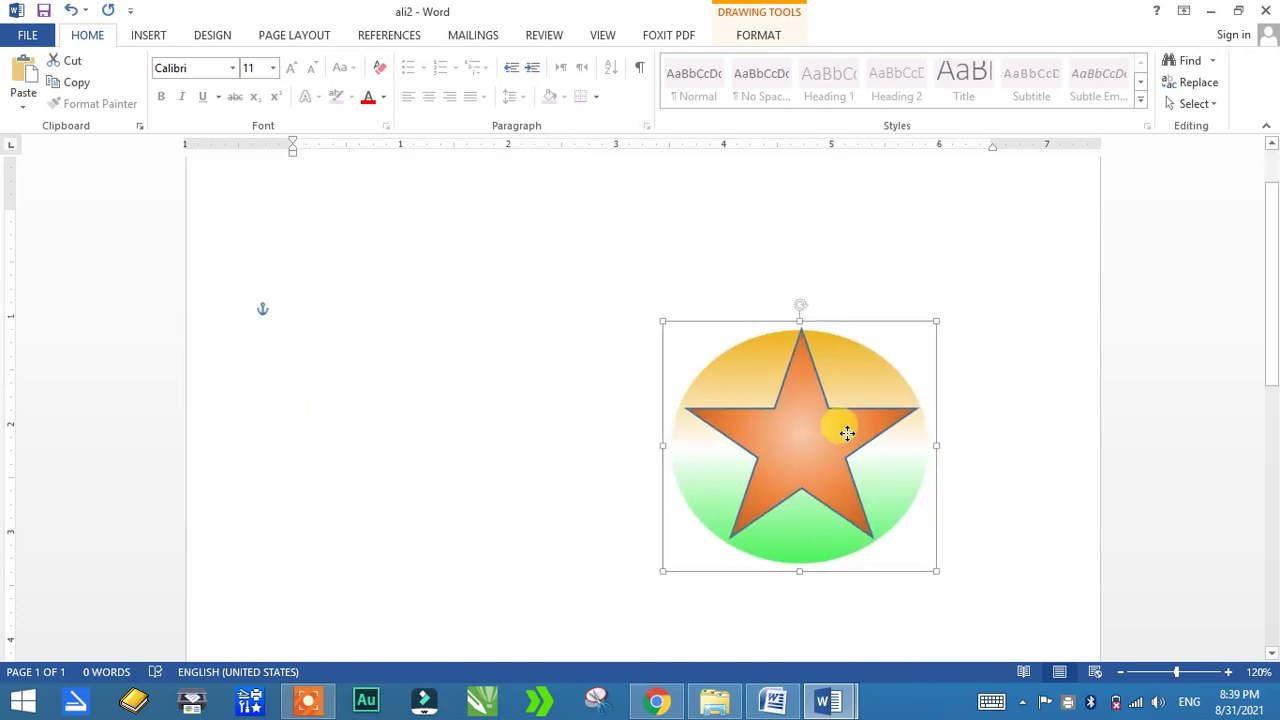
mouse_move(871, 411)
mouse_down()
mouse_move(542, 433)
mouse_move(553, 408)
mouse_up()
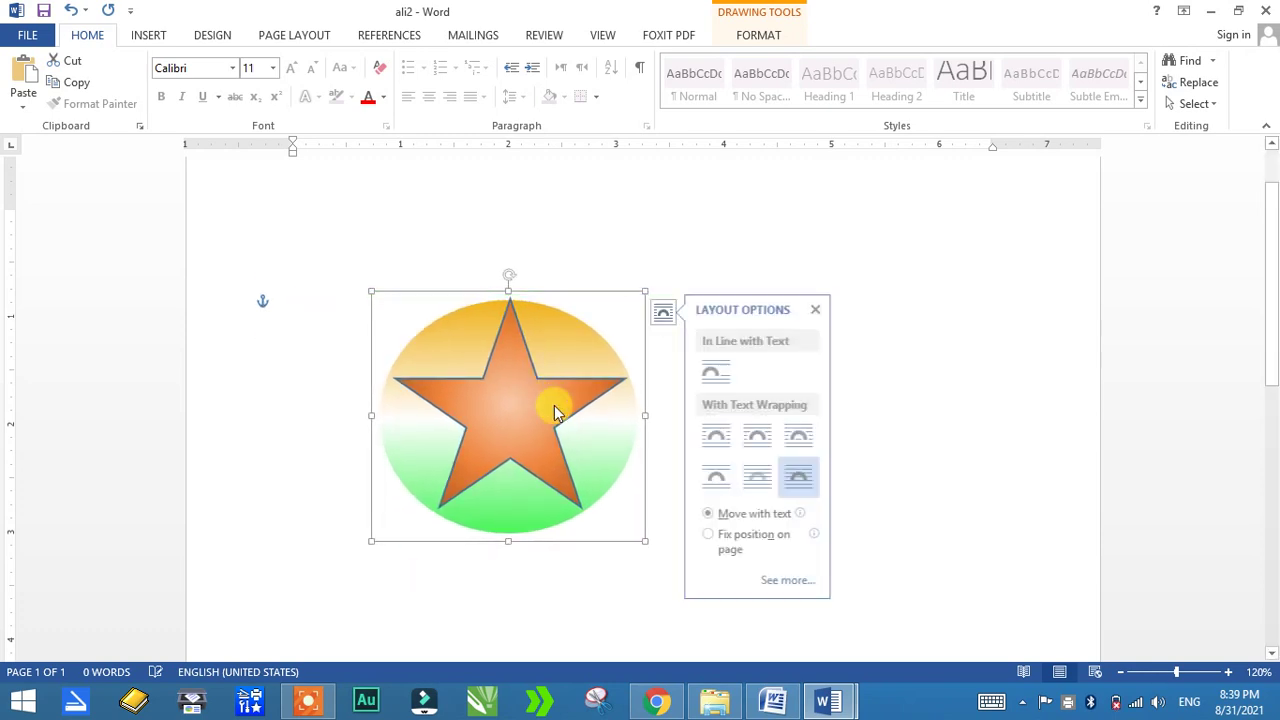
Step: Paste a duplicate beside the original and drag a third copy below the pair
key(ctrl+v)
drag(987, 405, 706, 388)
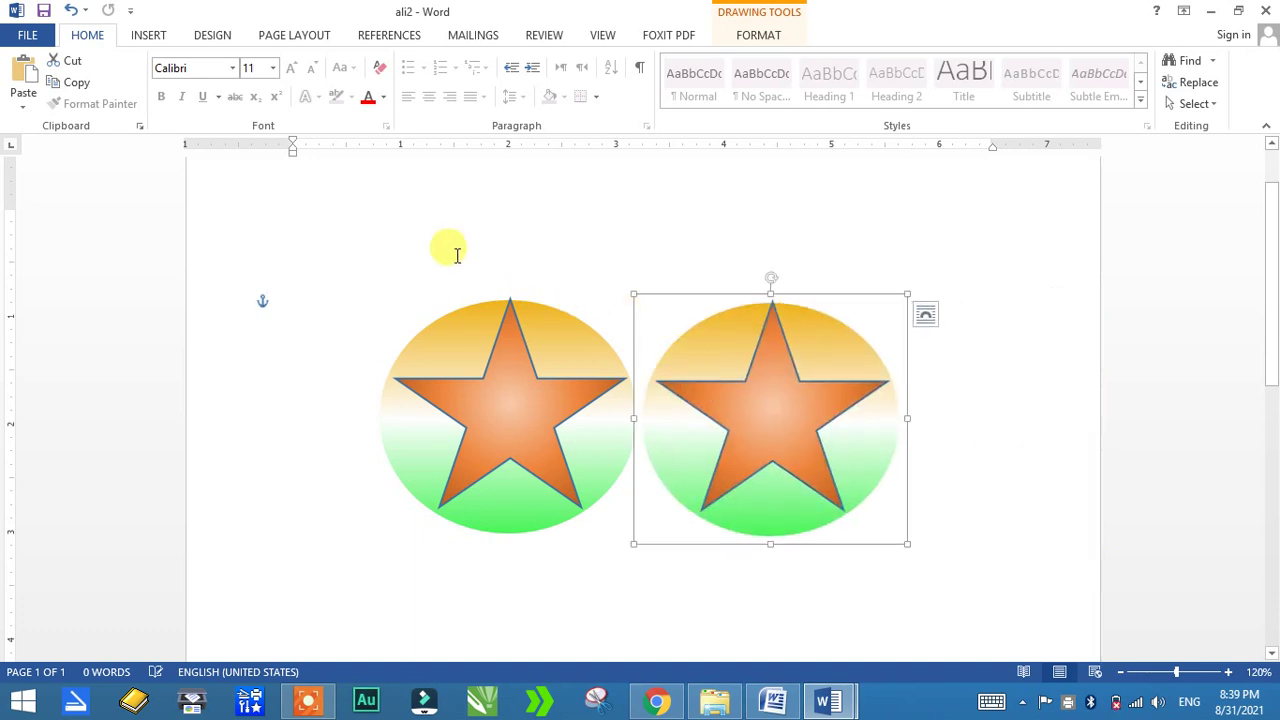
mouse_move(833, 378)
mouse_down()
mouse_move(598, 517)
mouse_move(682, 549)
mouse_up()
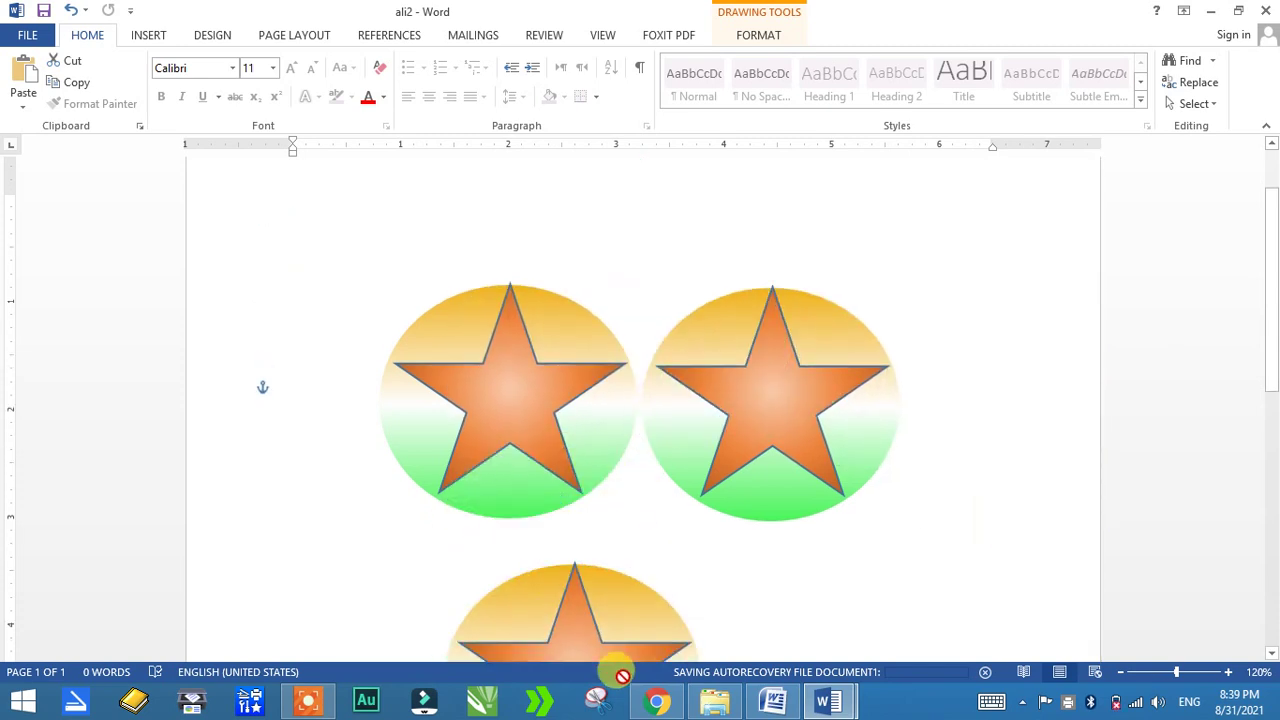